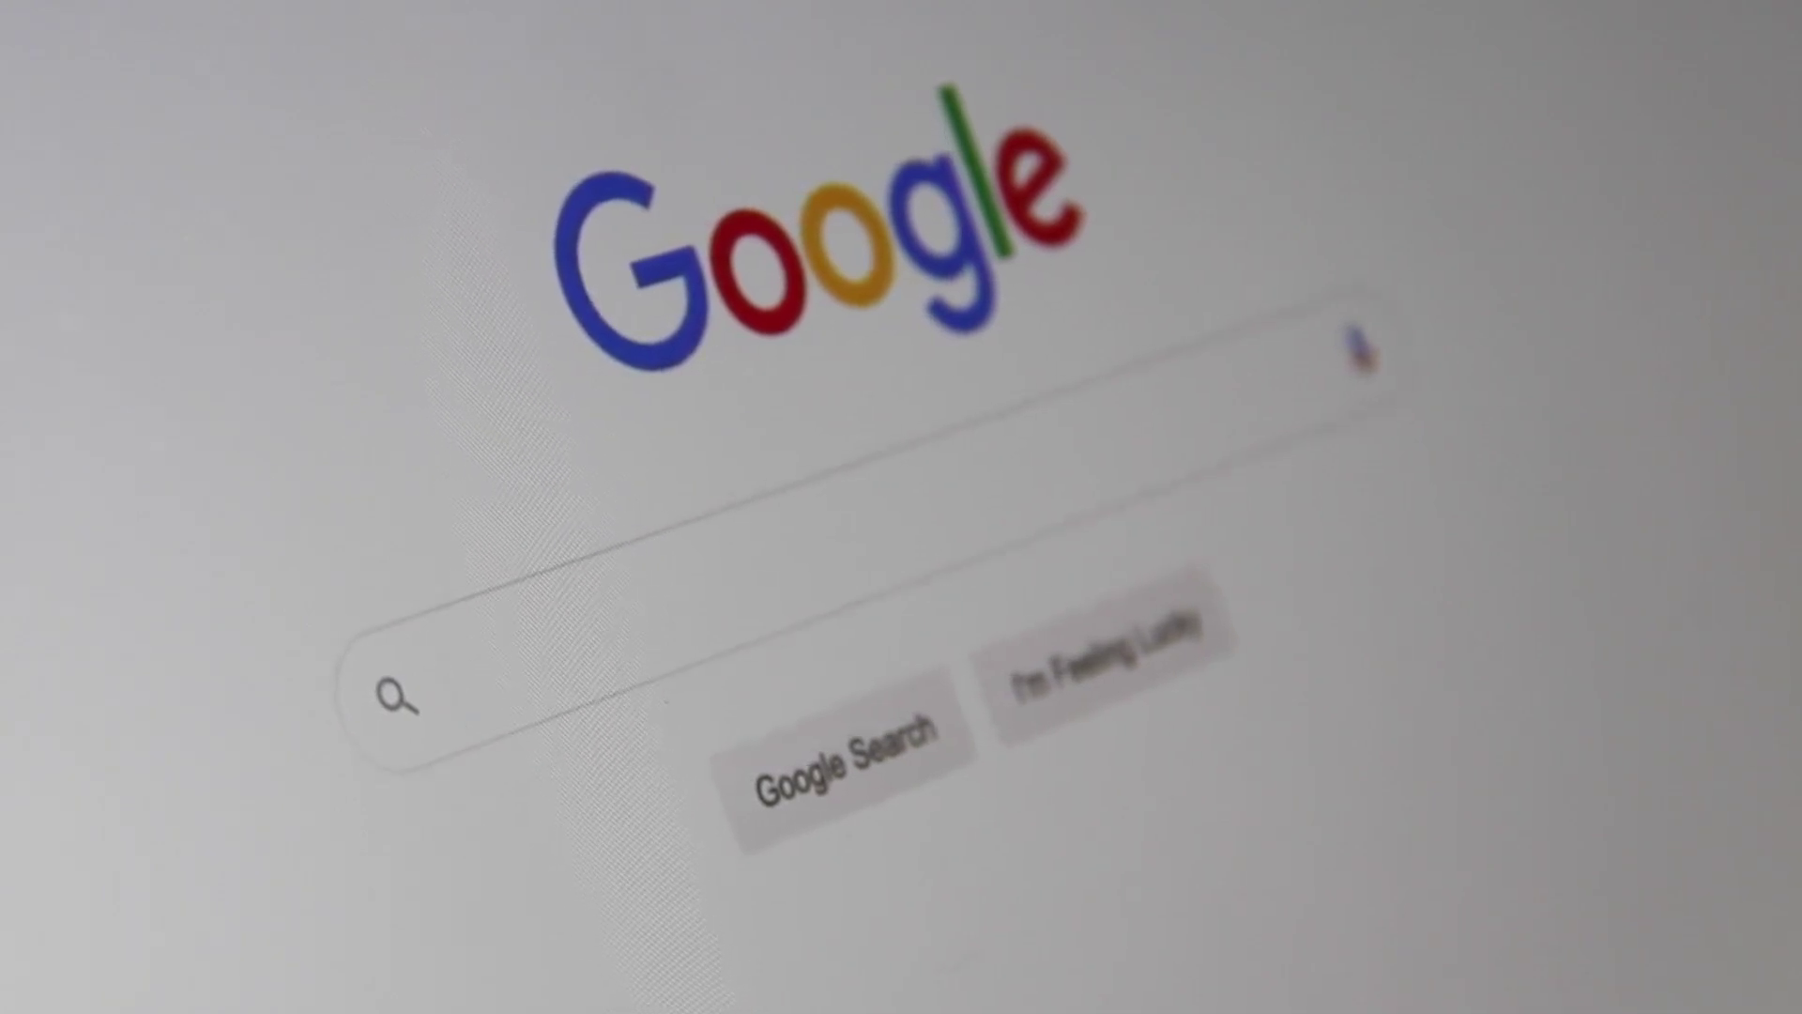
Step: Type 'Search Engine Optimi' into the Google search box
text(Search En)
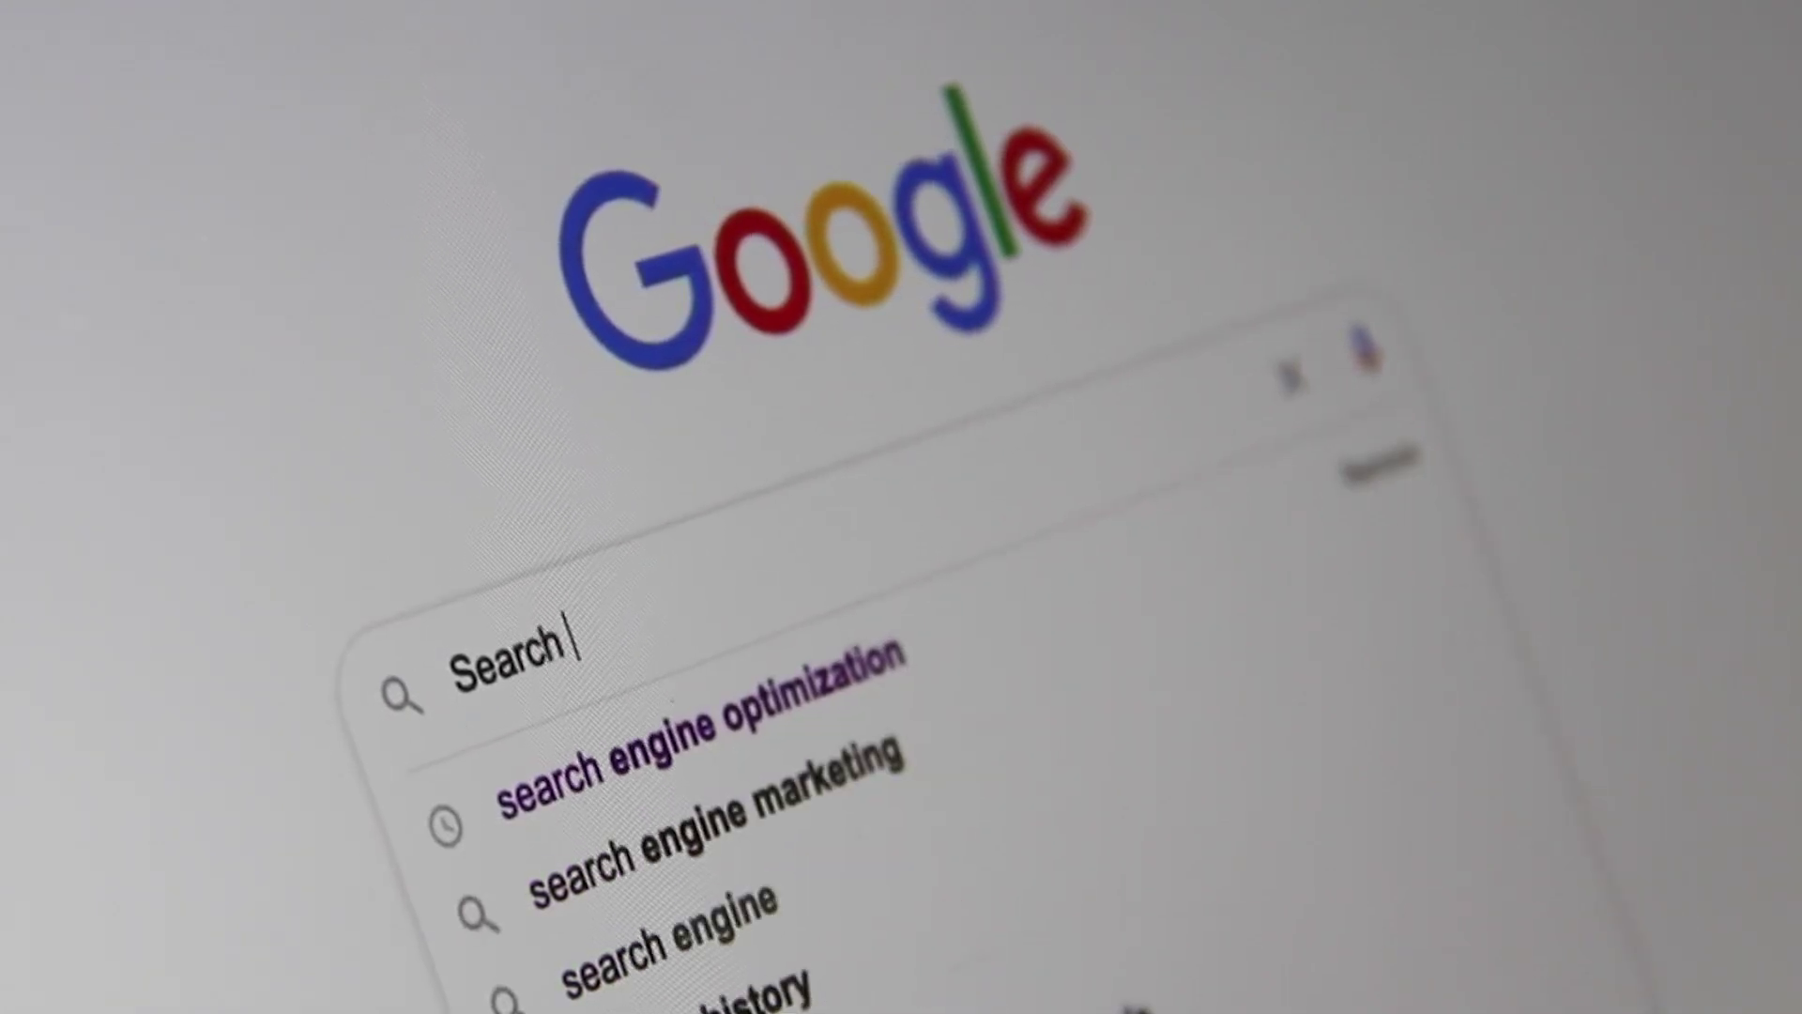
text(gine Optim)
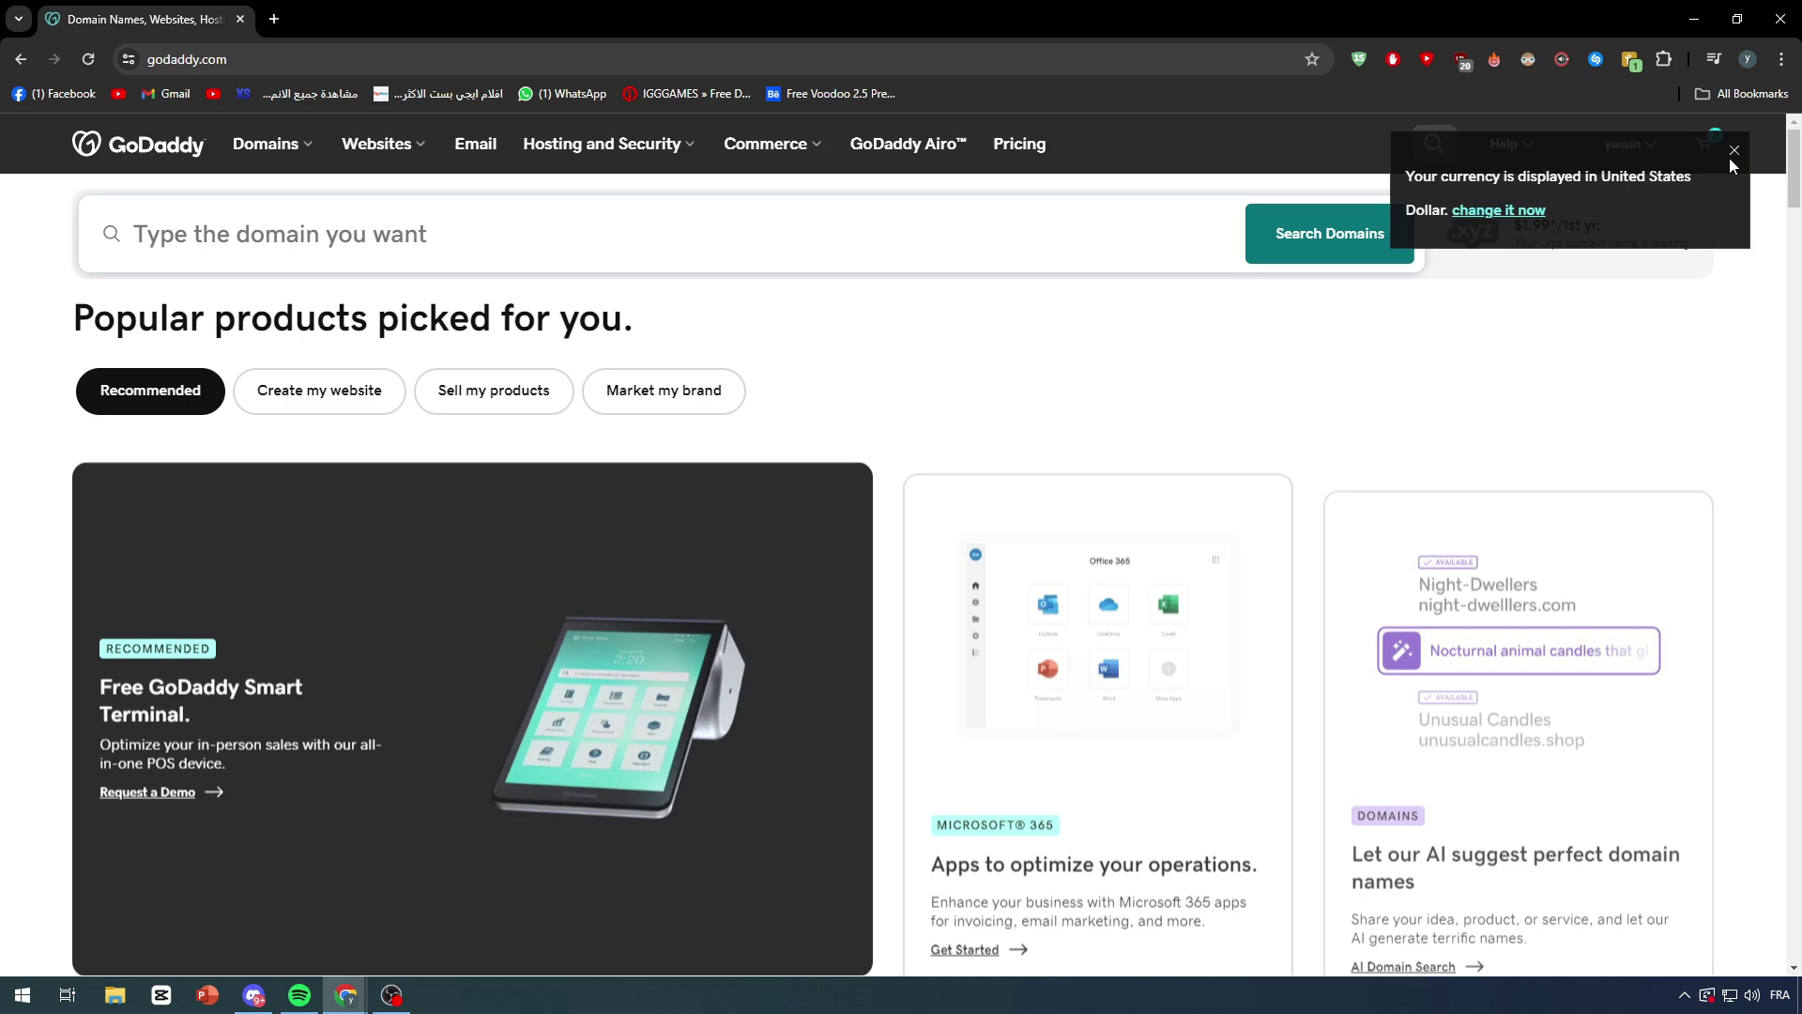
Step: Close the currency notice and go to the Website Builder page from the Websites menu
click(1733, 156)
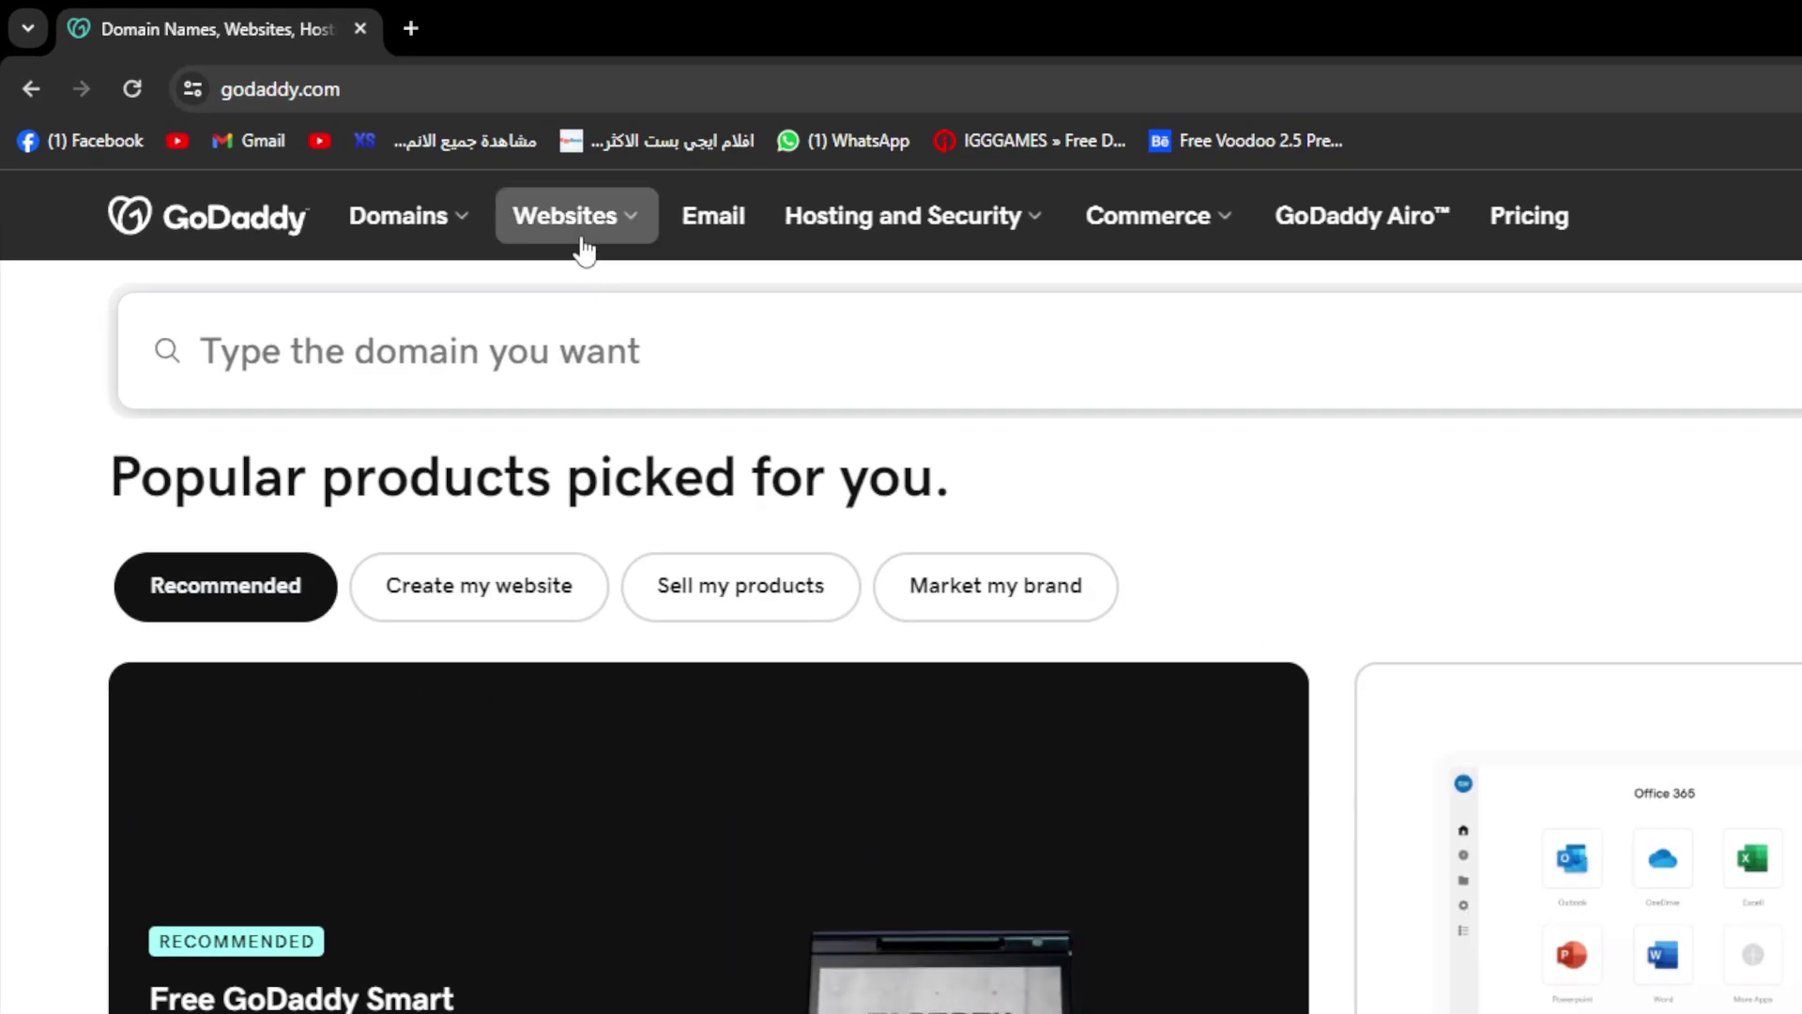
click(584, 246)
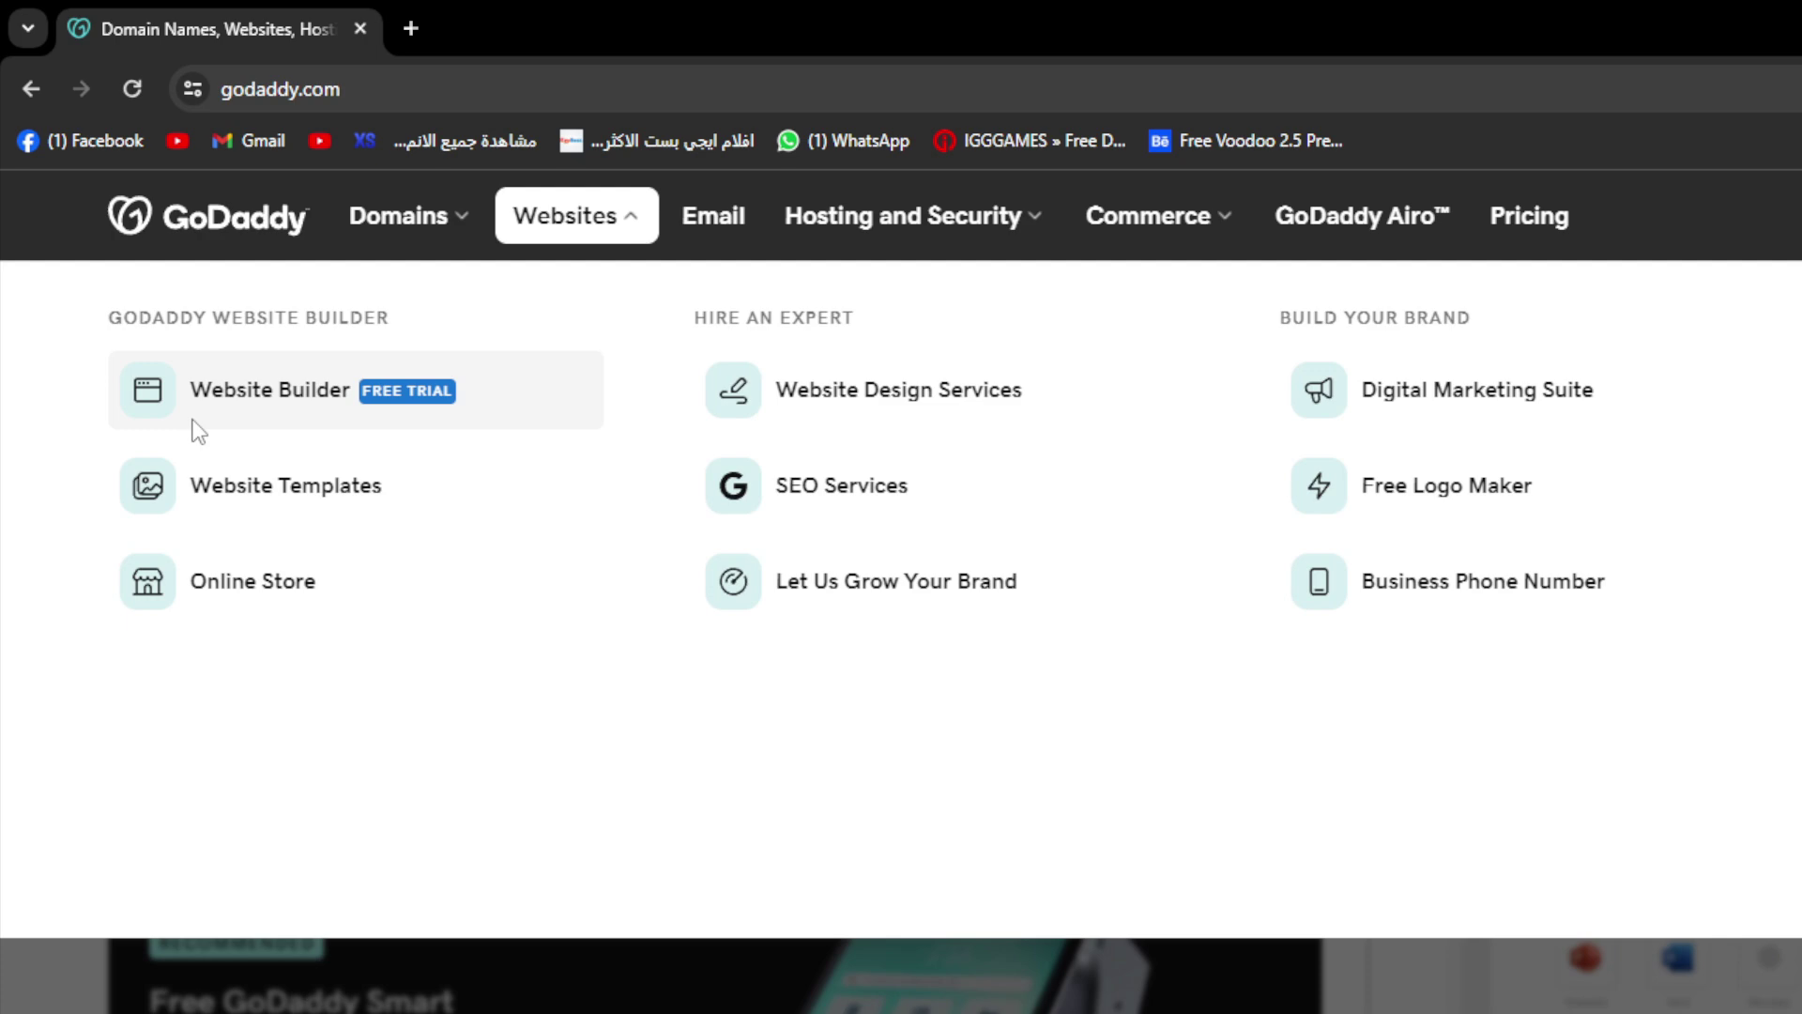
click(232, 406)
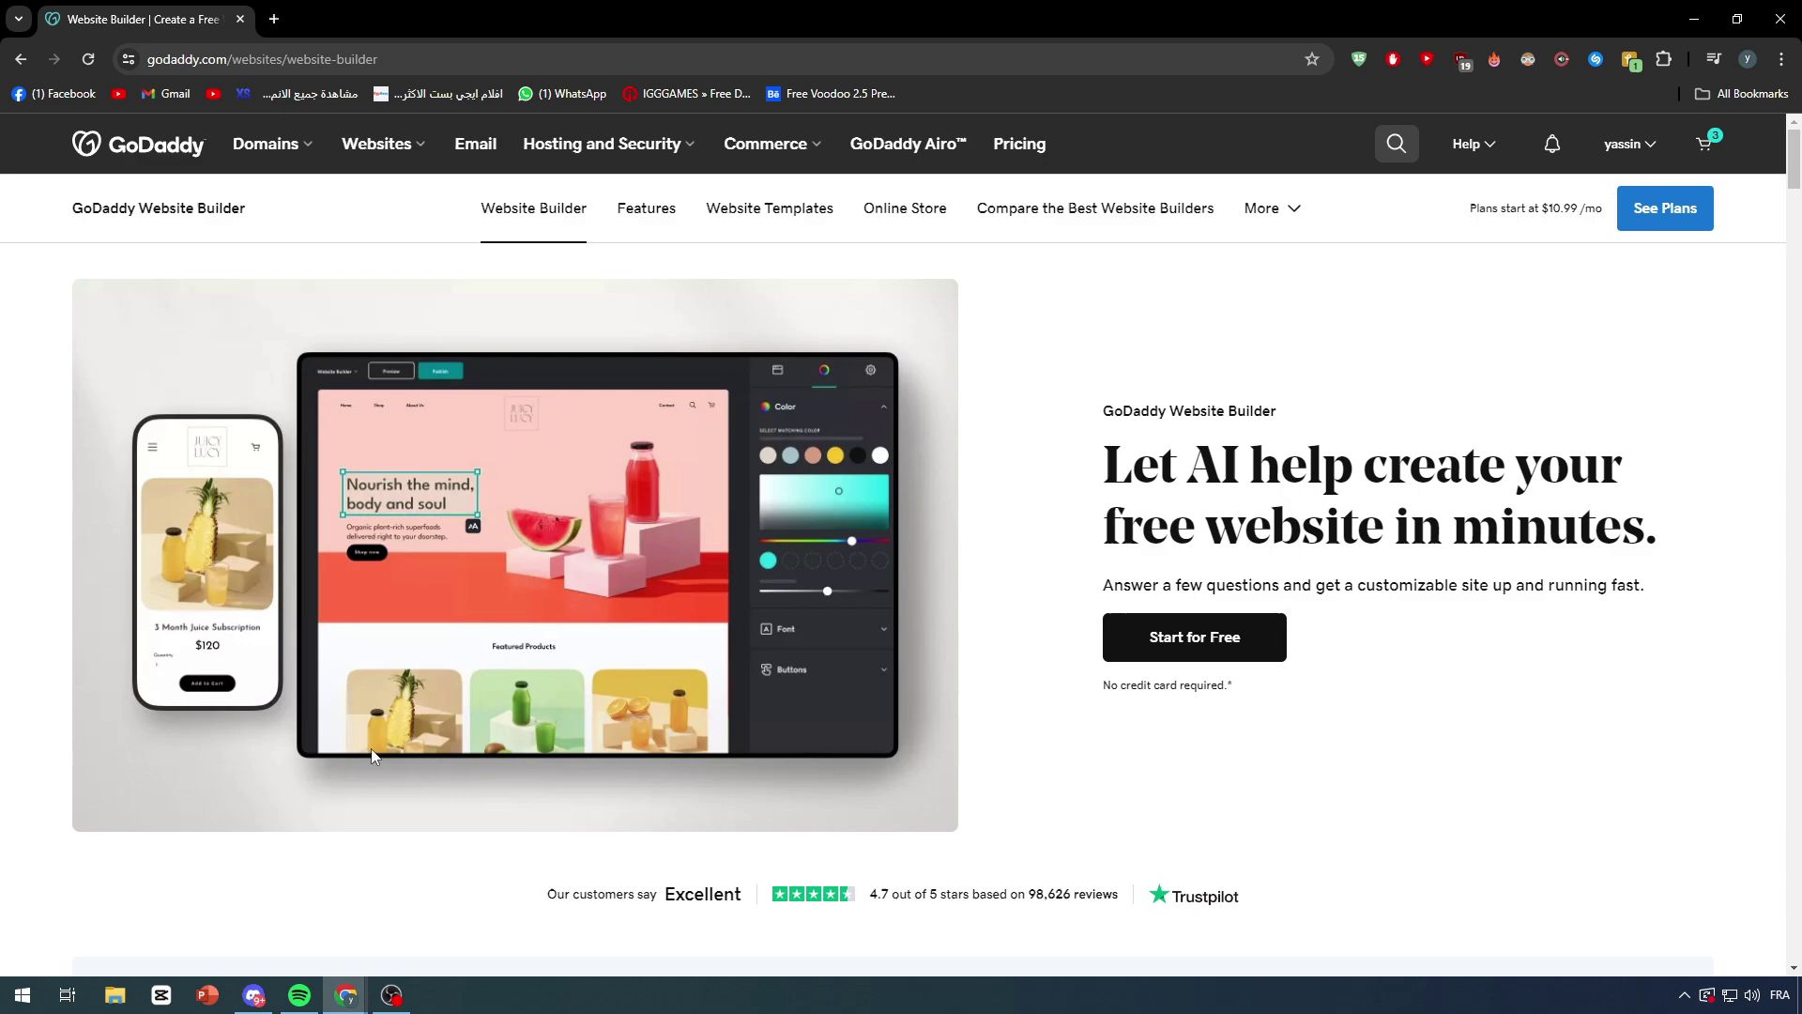
Step: Scroll up and down the Website Builder page to review its plans
scroll(1124, 668, down, 7)
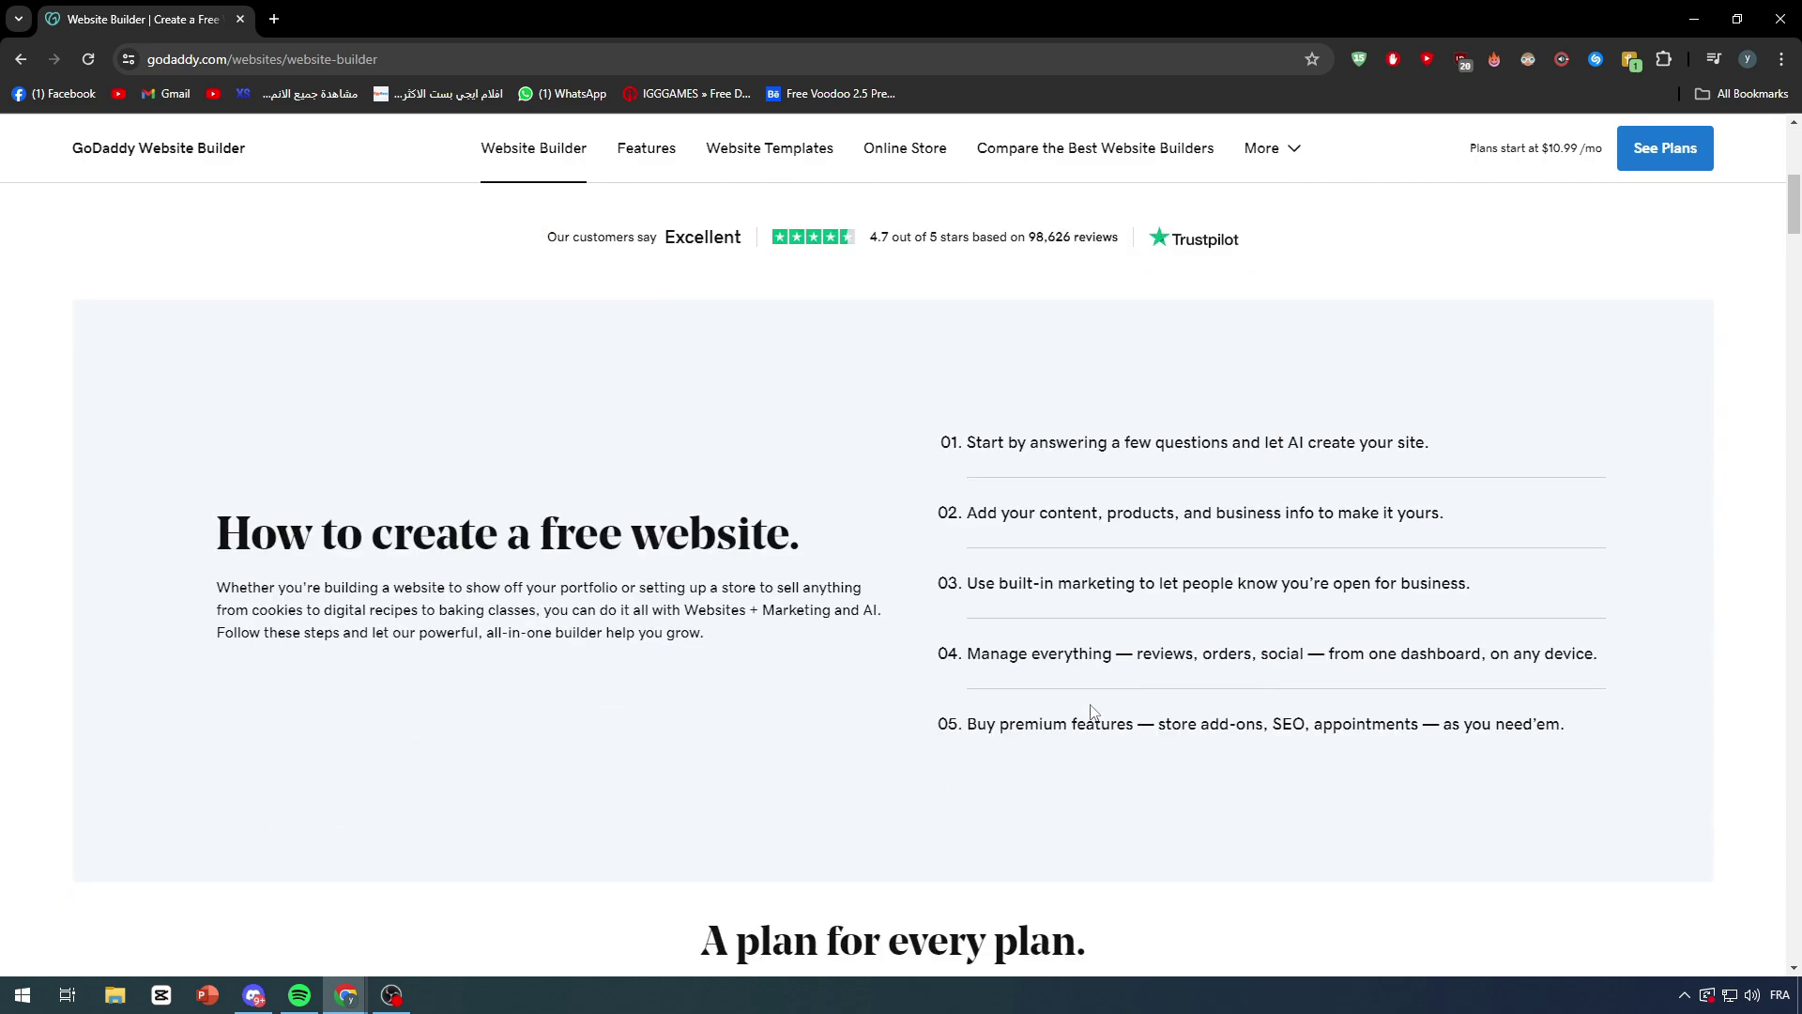
scroll(1094, 711, down, 8)
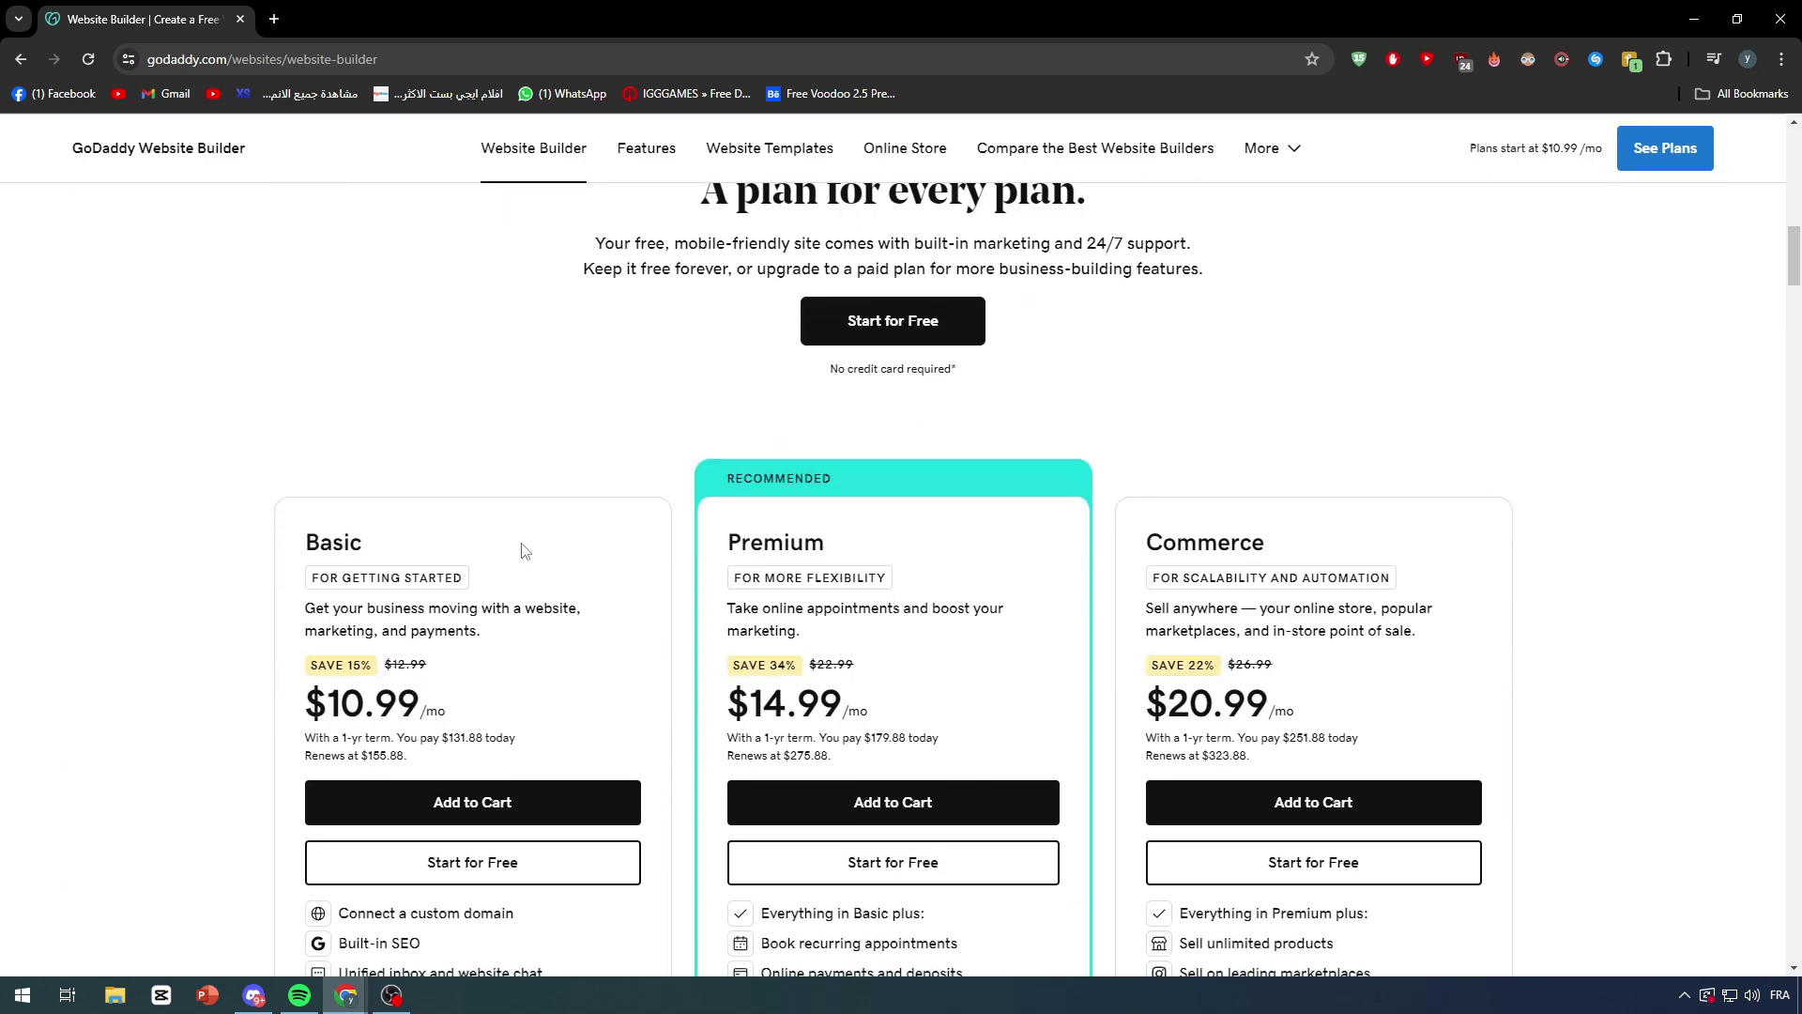
scroll(1211, 547, up, 15)
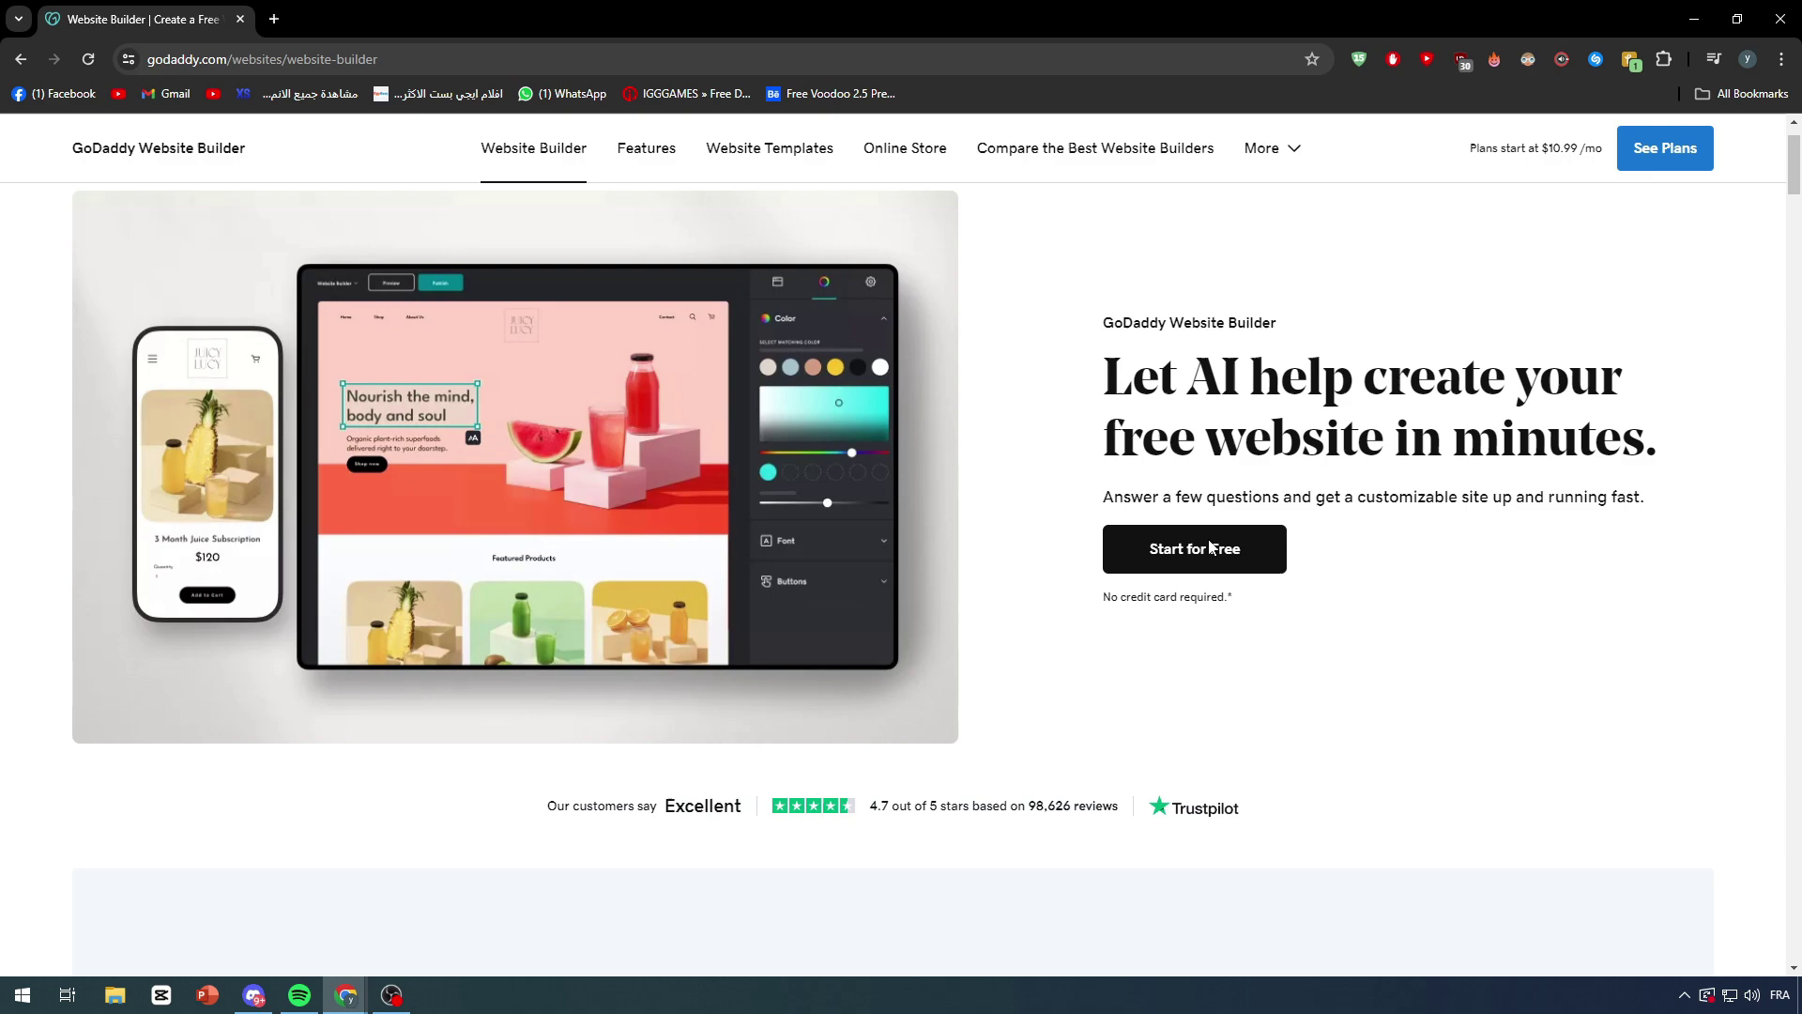
scroll(1211, 547, up, 1)
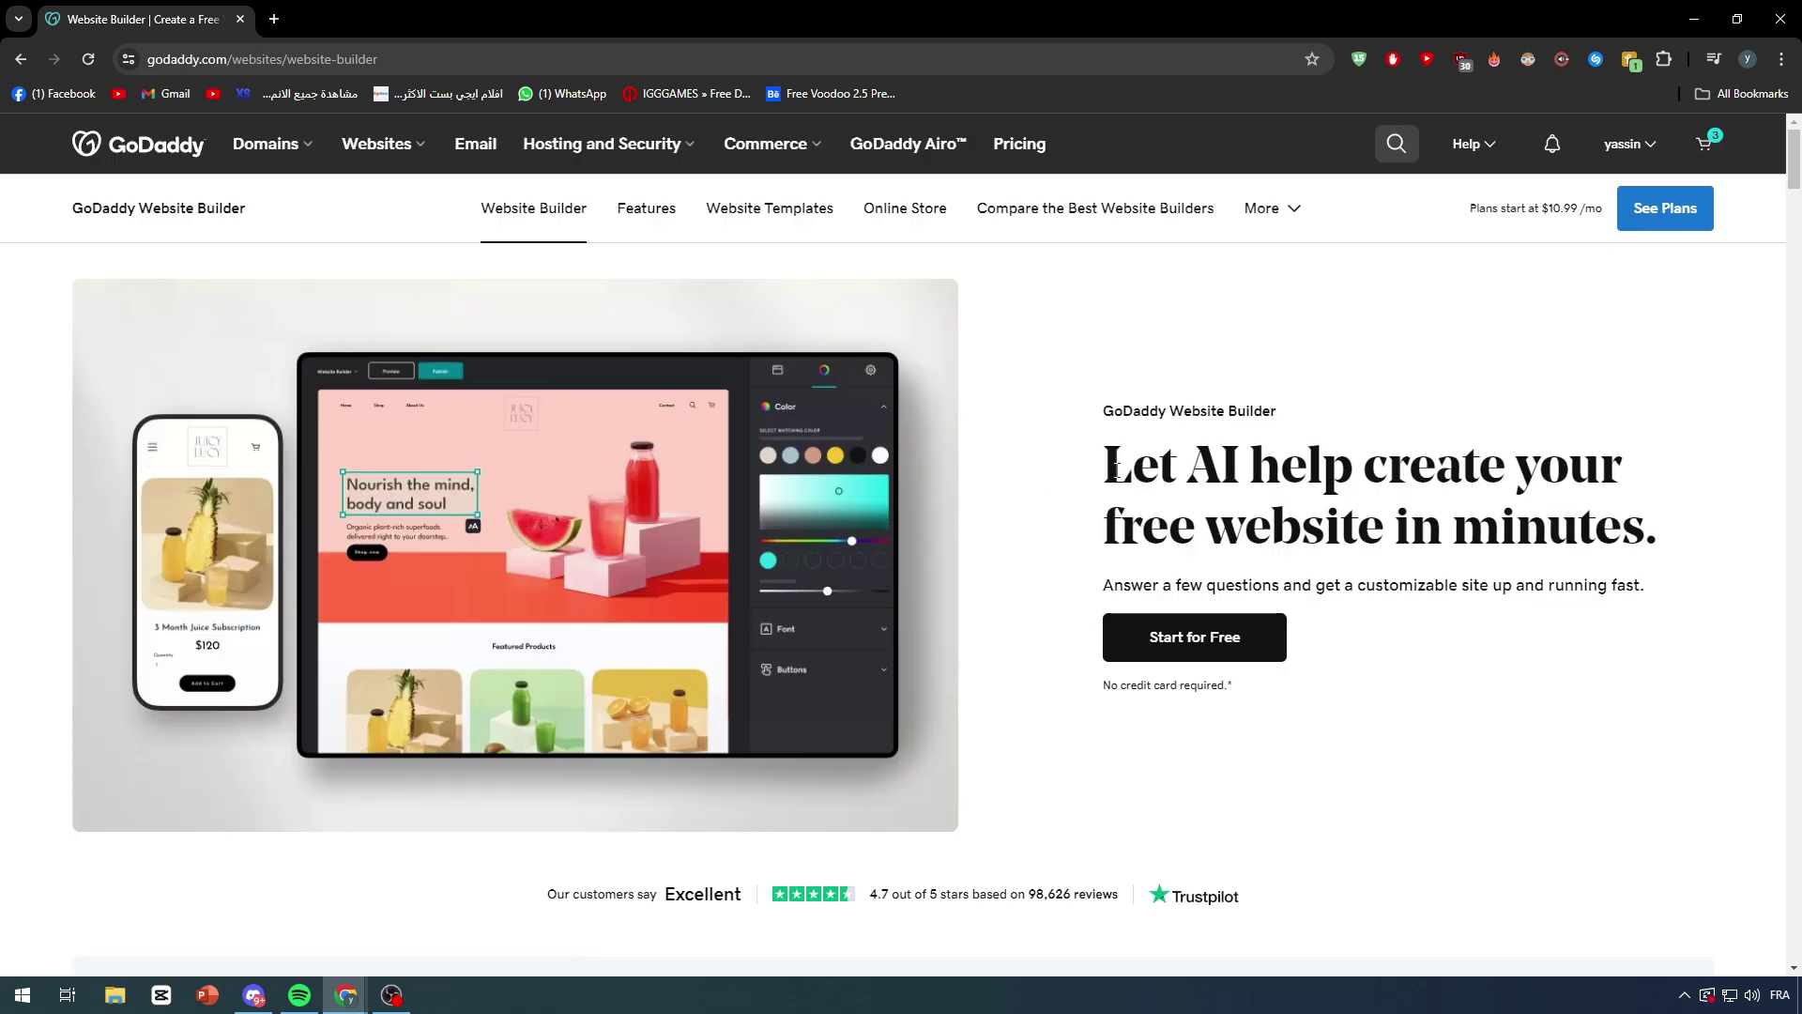
scroll(1117, 478, down, 10)
scroll(1117, 490, down, 8)
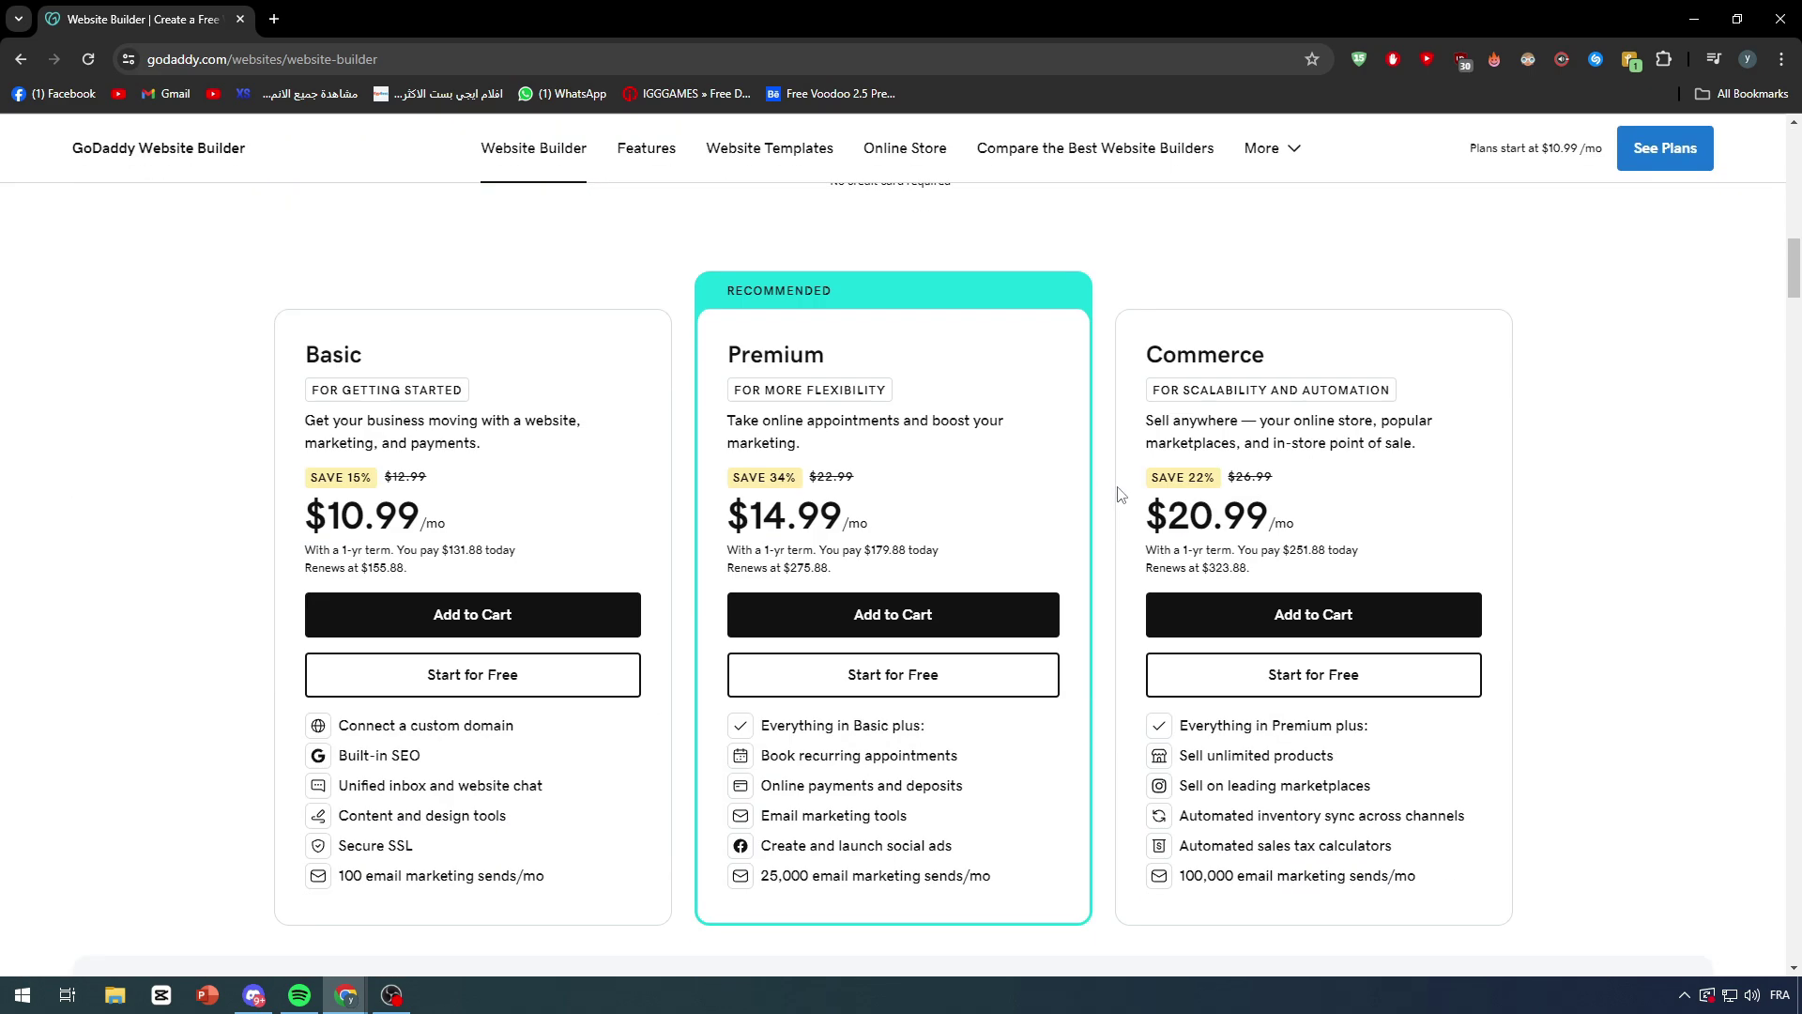
scroll(1117, 493, up, 12)
scroll(1119, 495, down, 1)
scroll(1121, 499, up, 5)
scroll(1121, 500, up, 4)
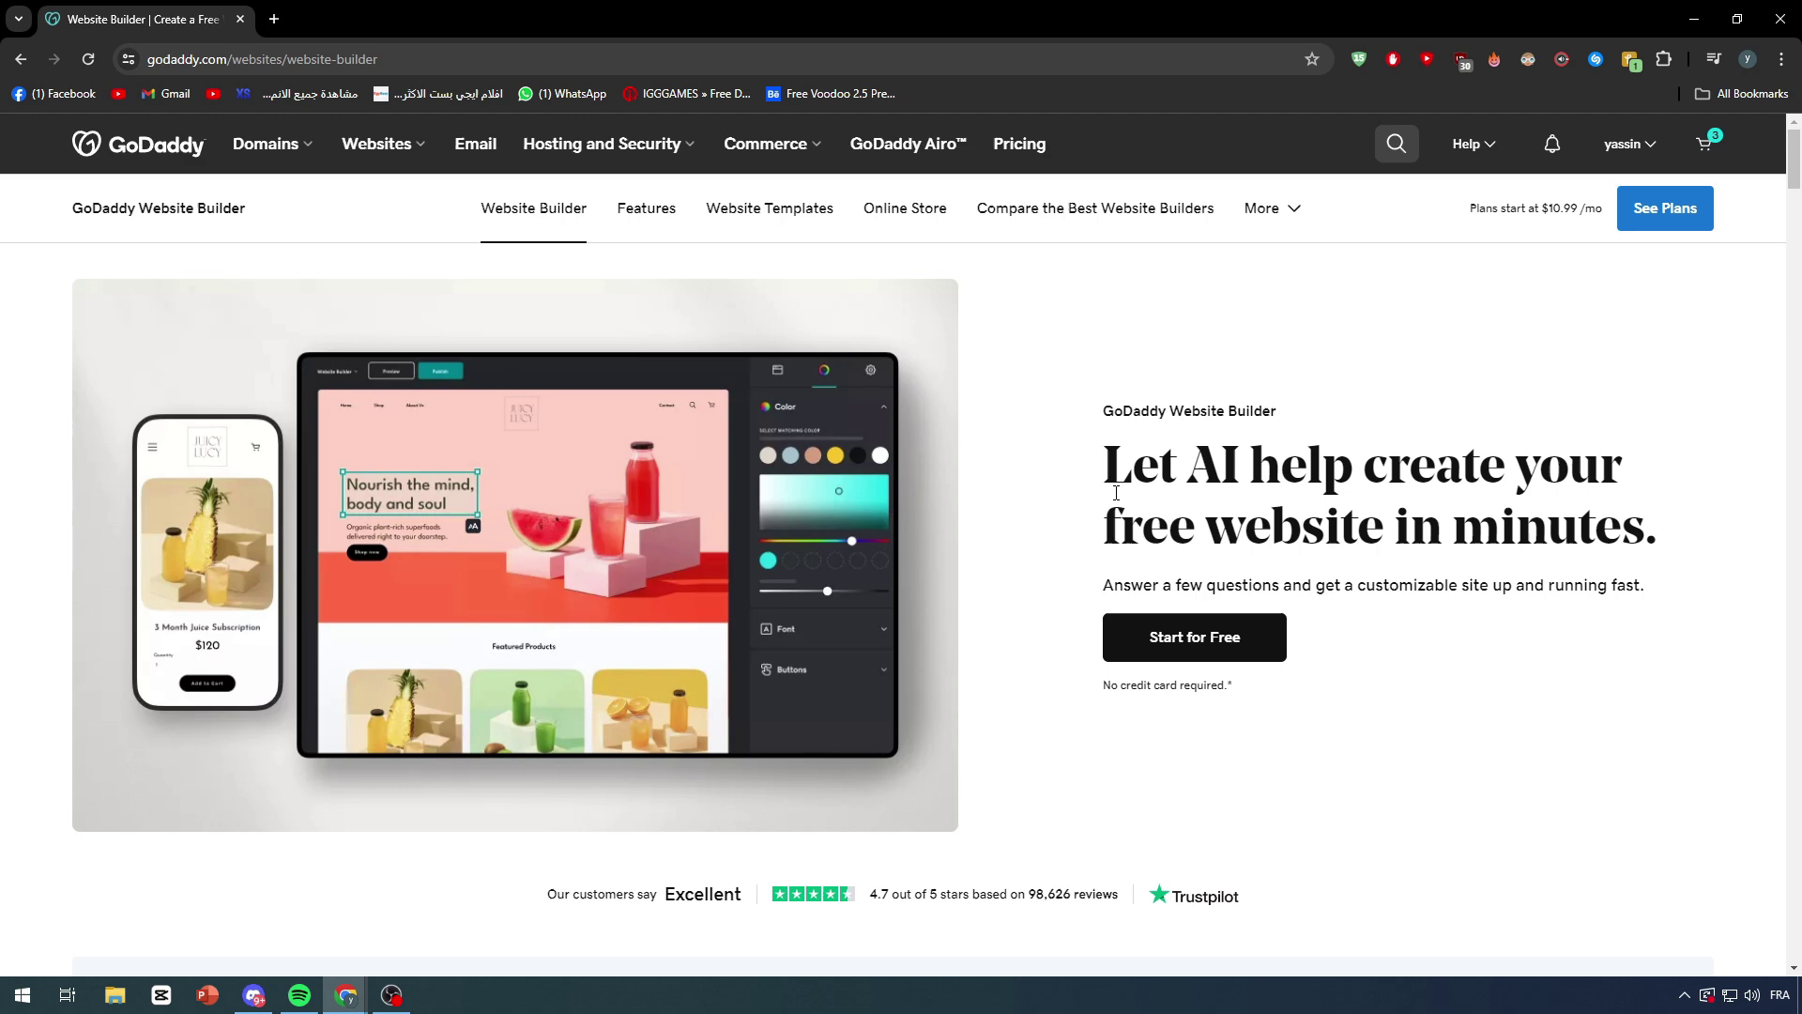
scroll(1106, 495, down, 15)
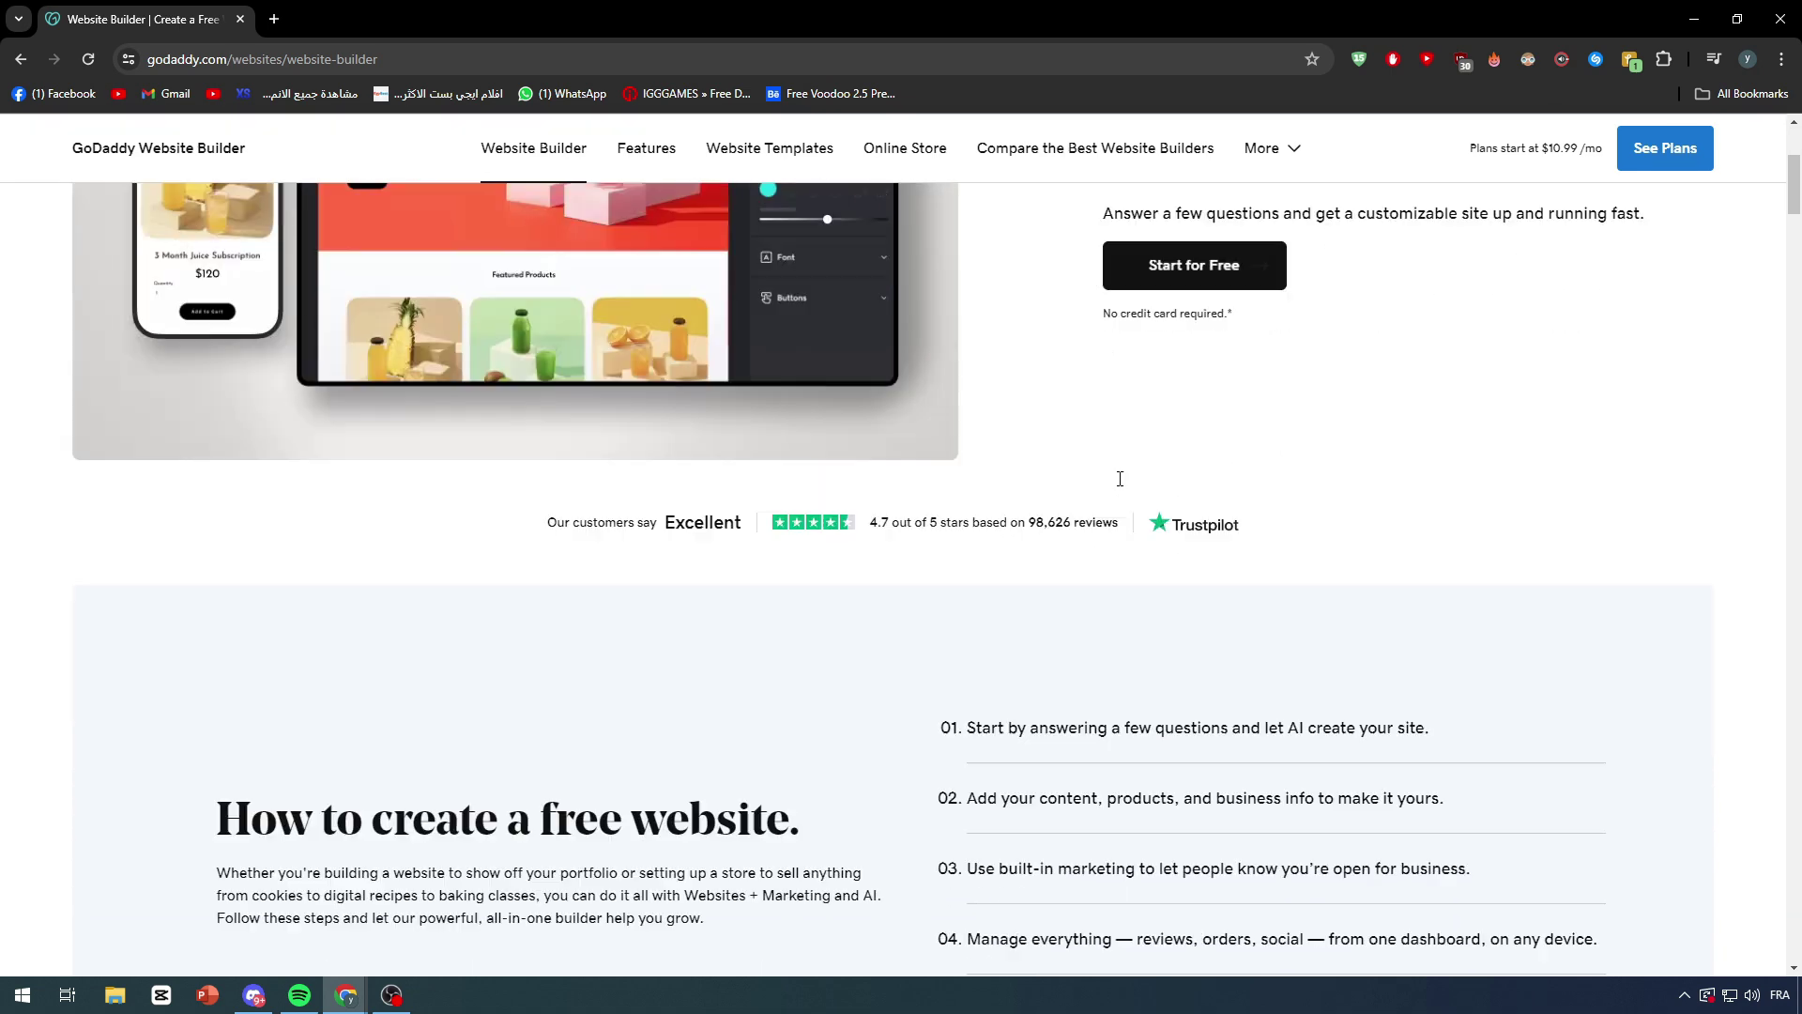
scroll(488, 549, down, 1)
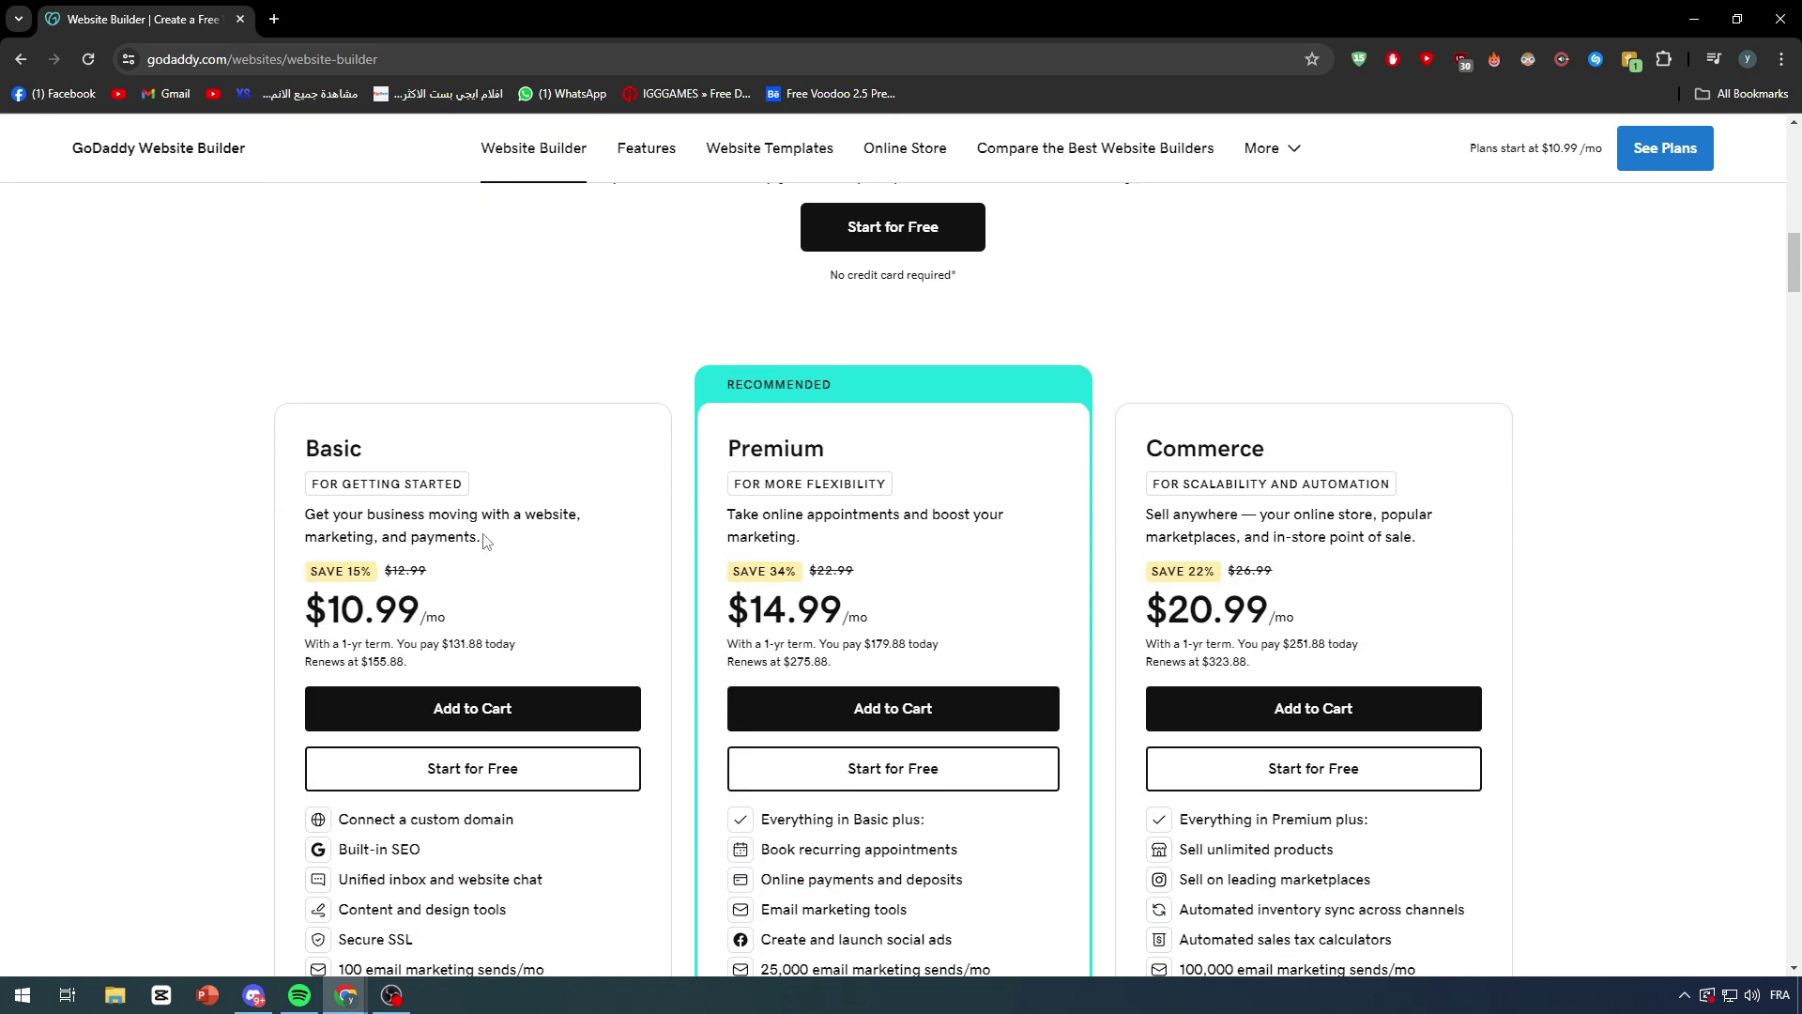
scroll(873, 488, up, 7)
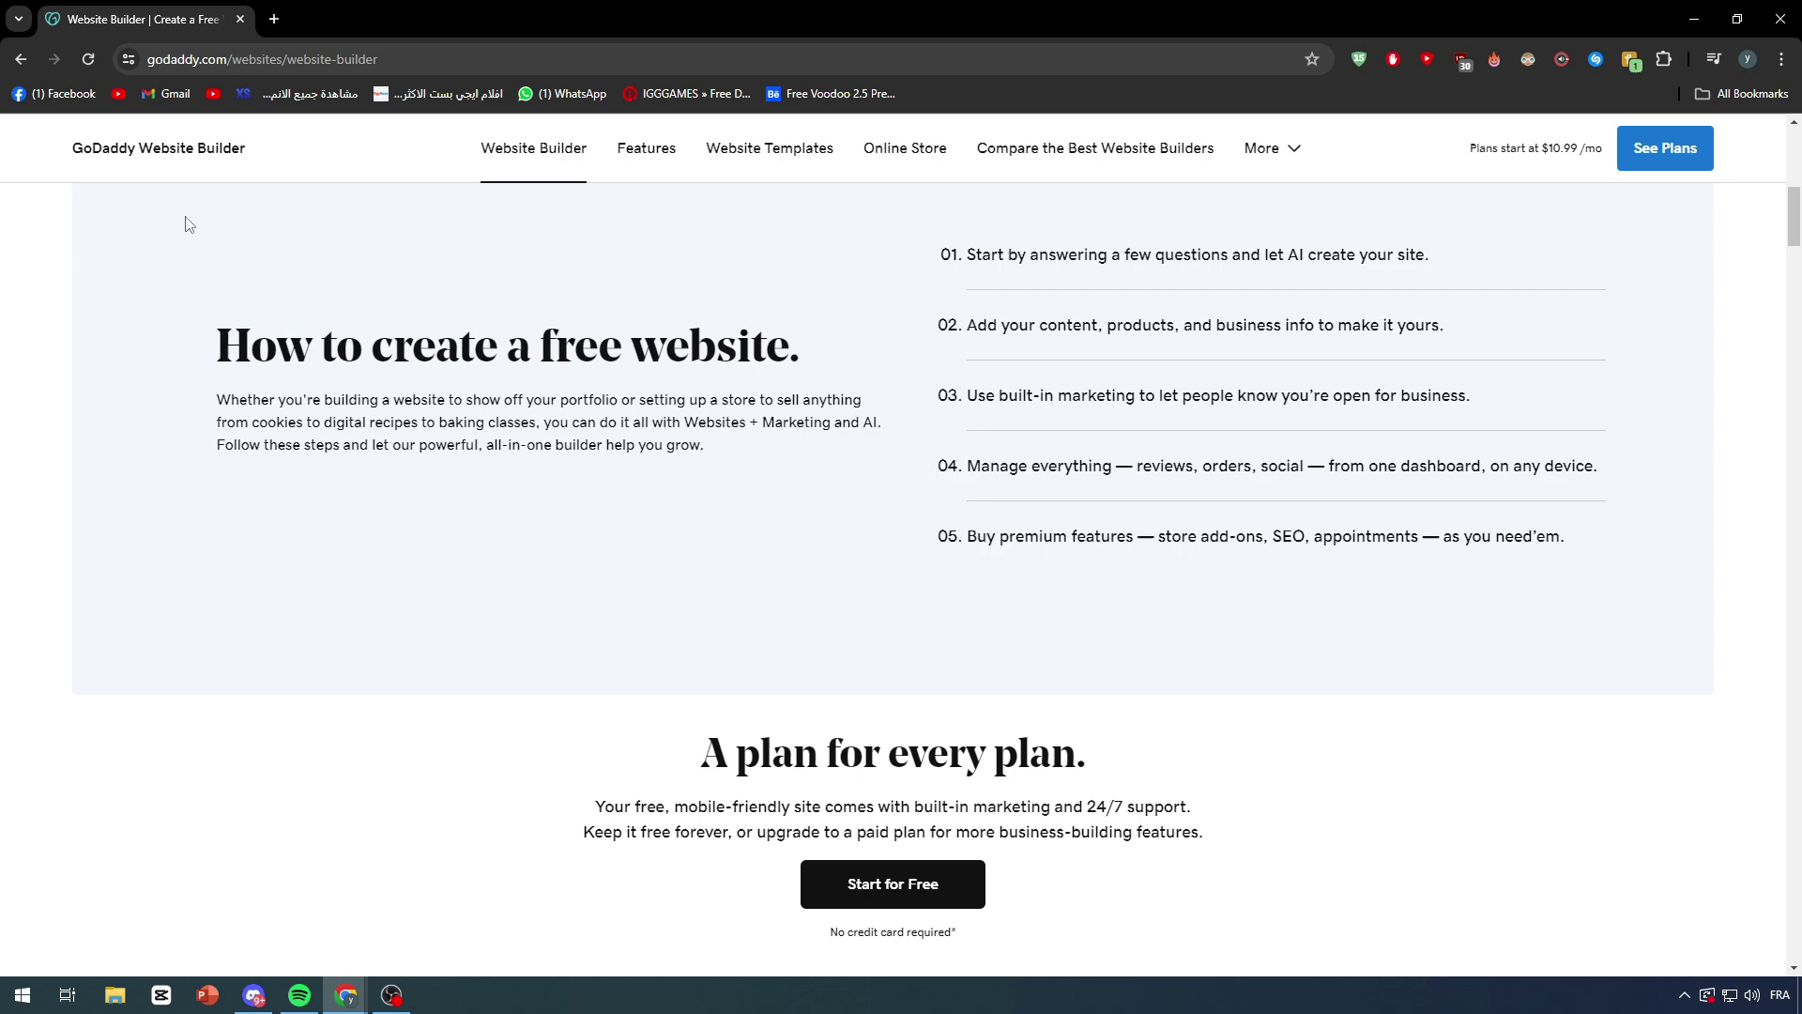
scroll(197, 224, up, 10)
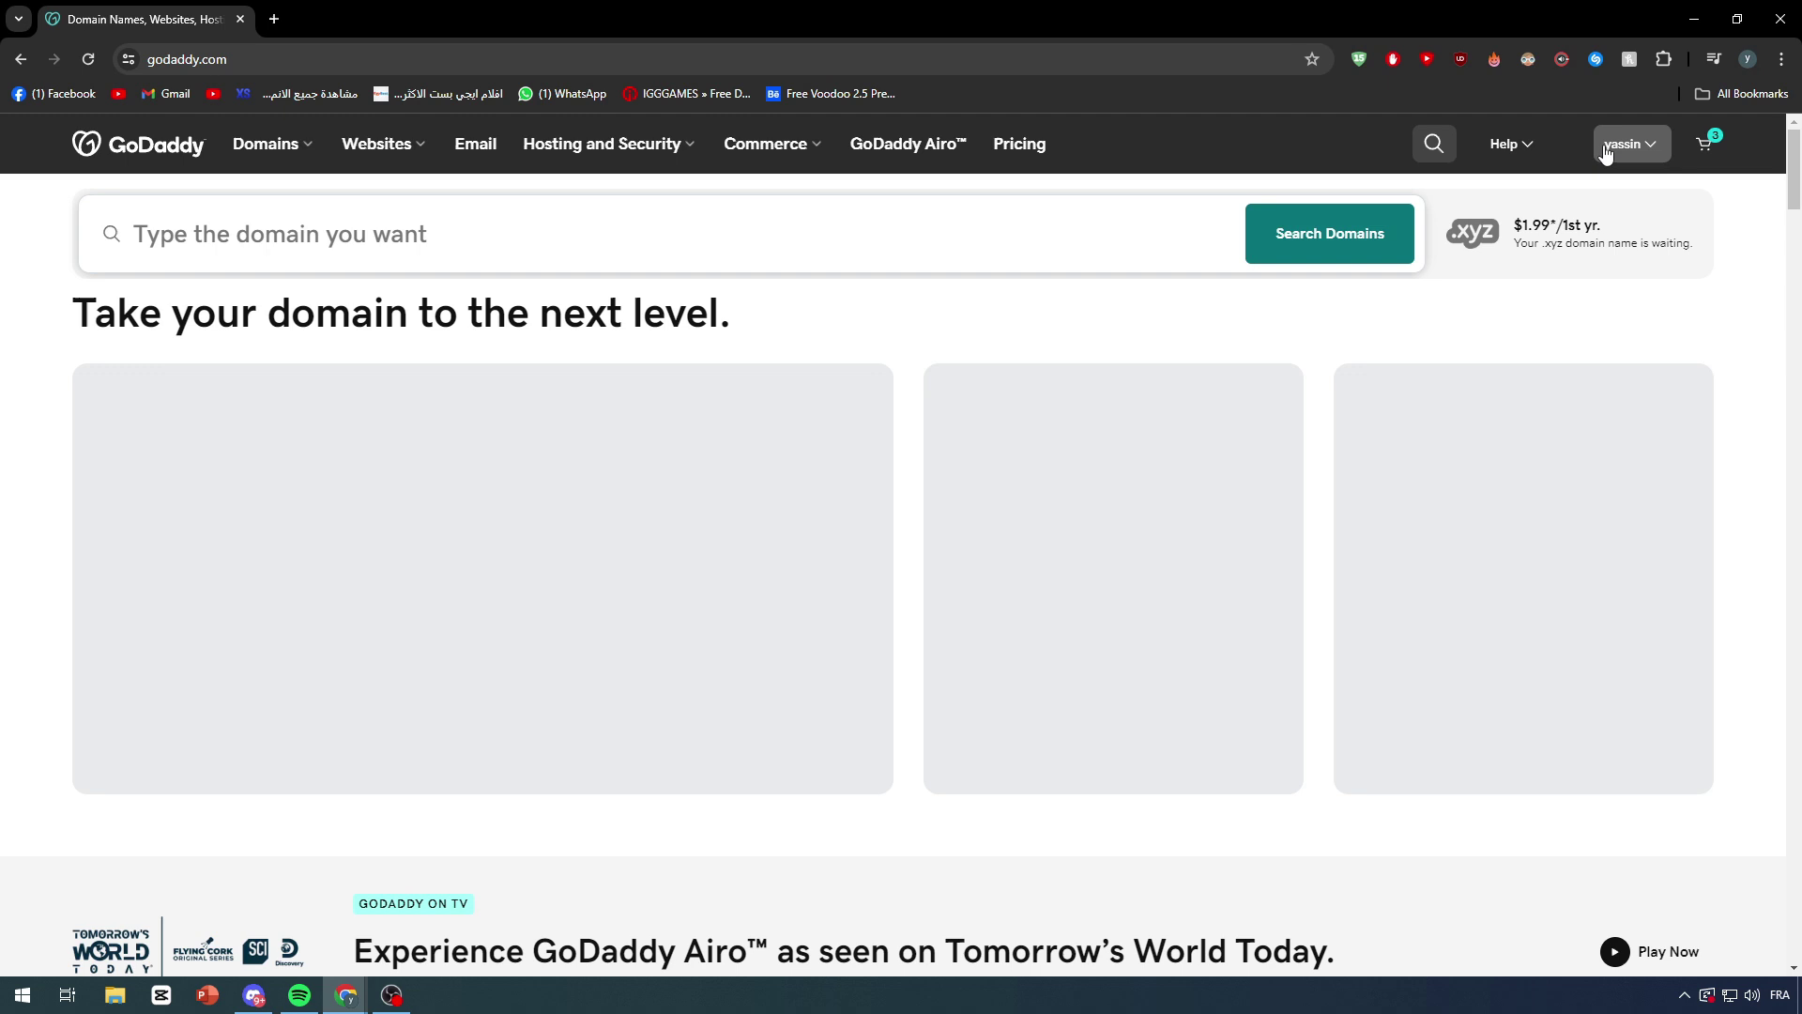
Step: Go to My Products from the account menu and Manage the Tutorial Goddady website
click(1630, 144)
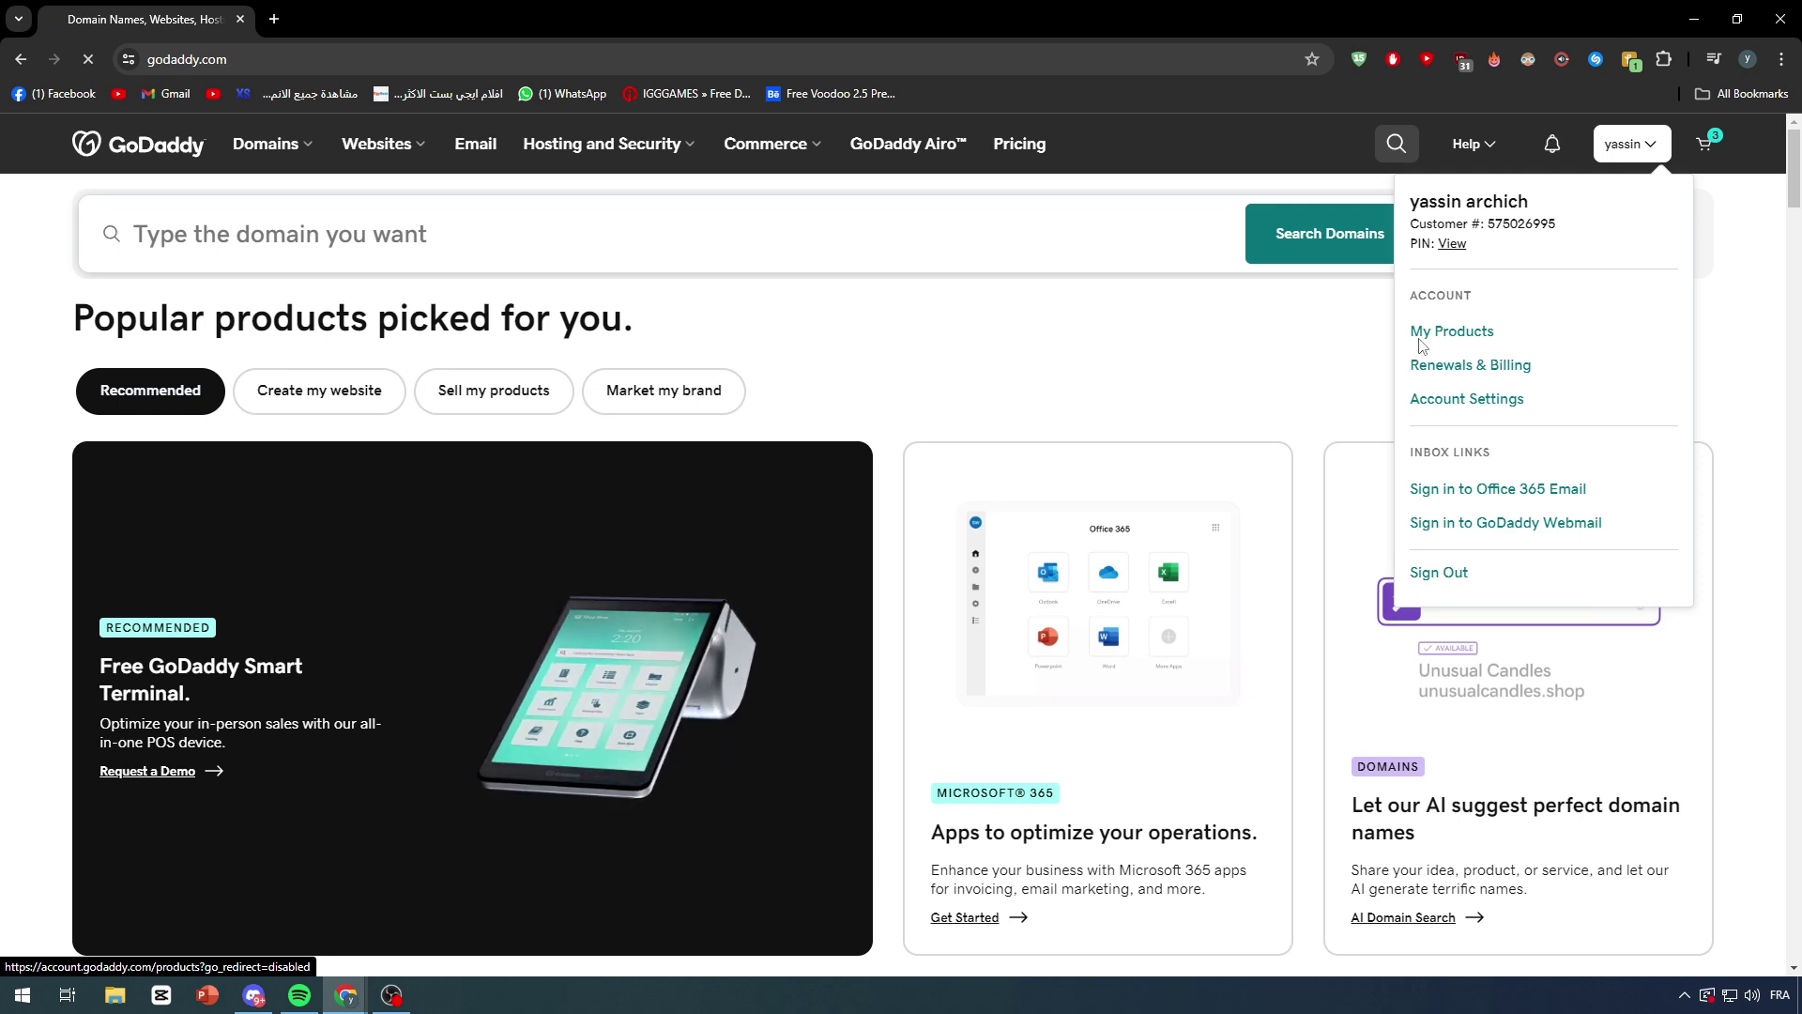
click(1420, 338)
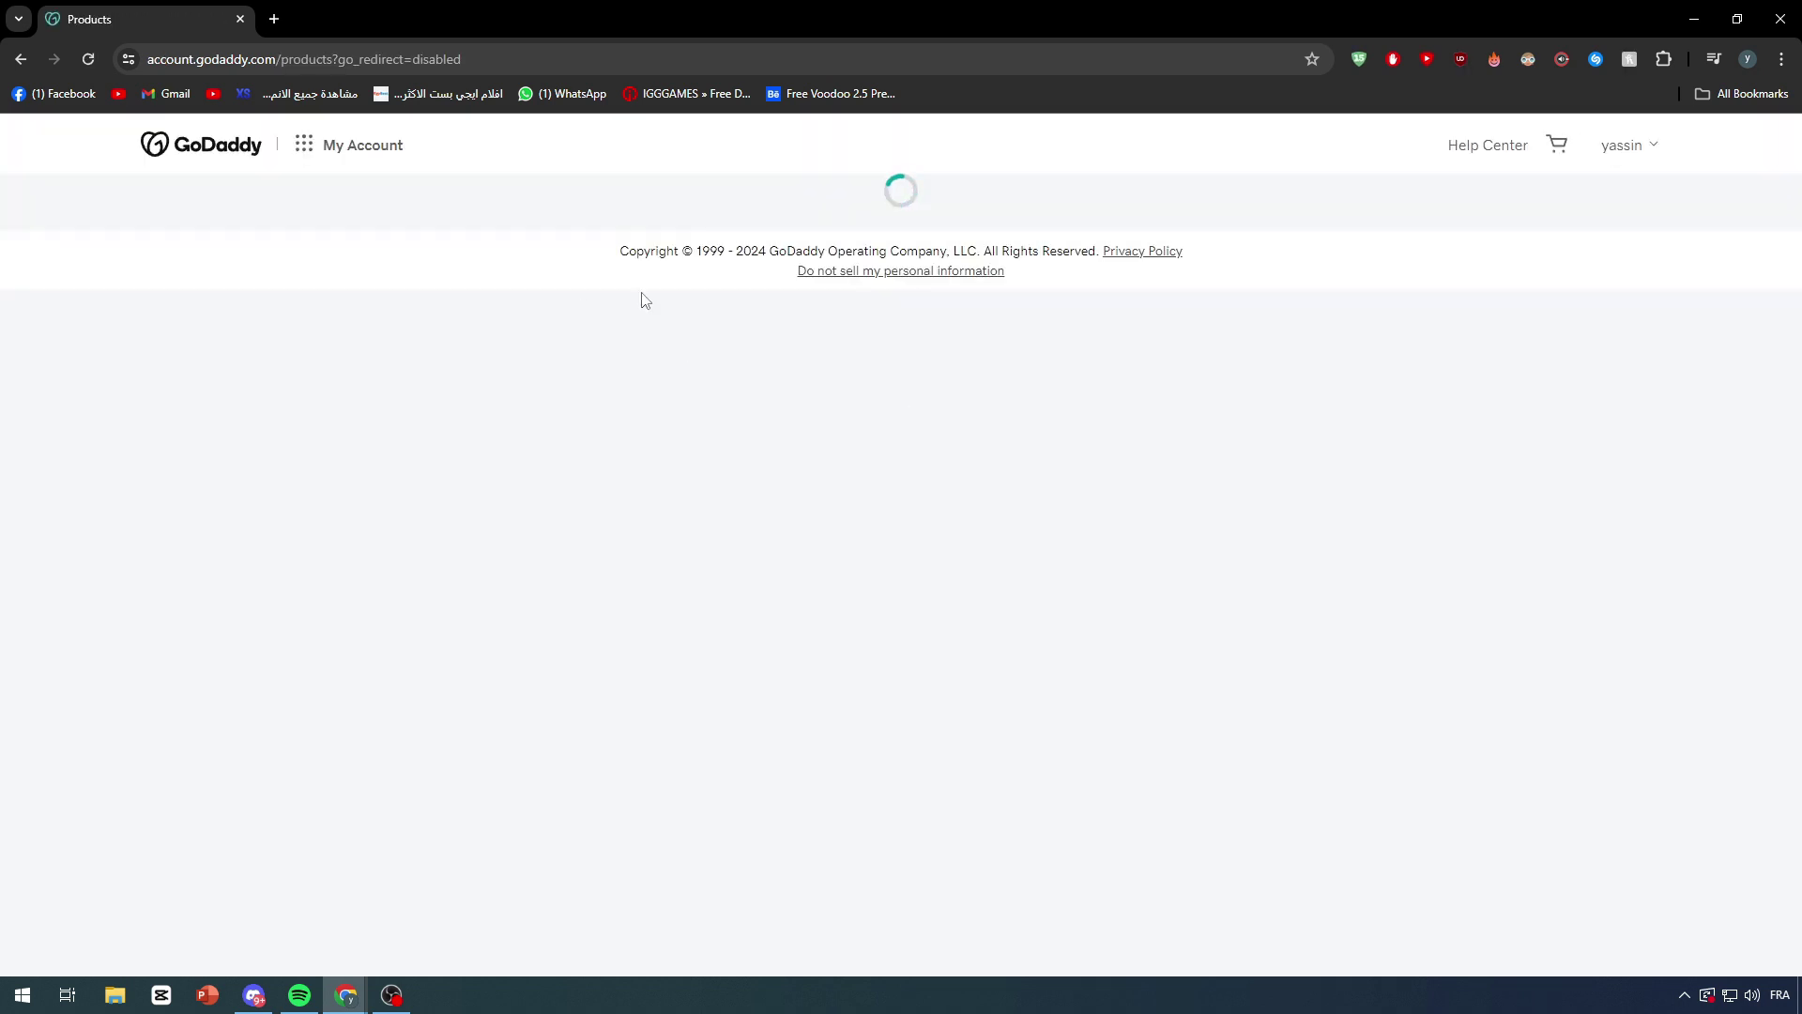
scroll(574, 394, down, 4)
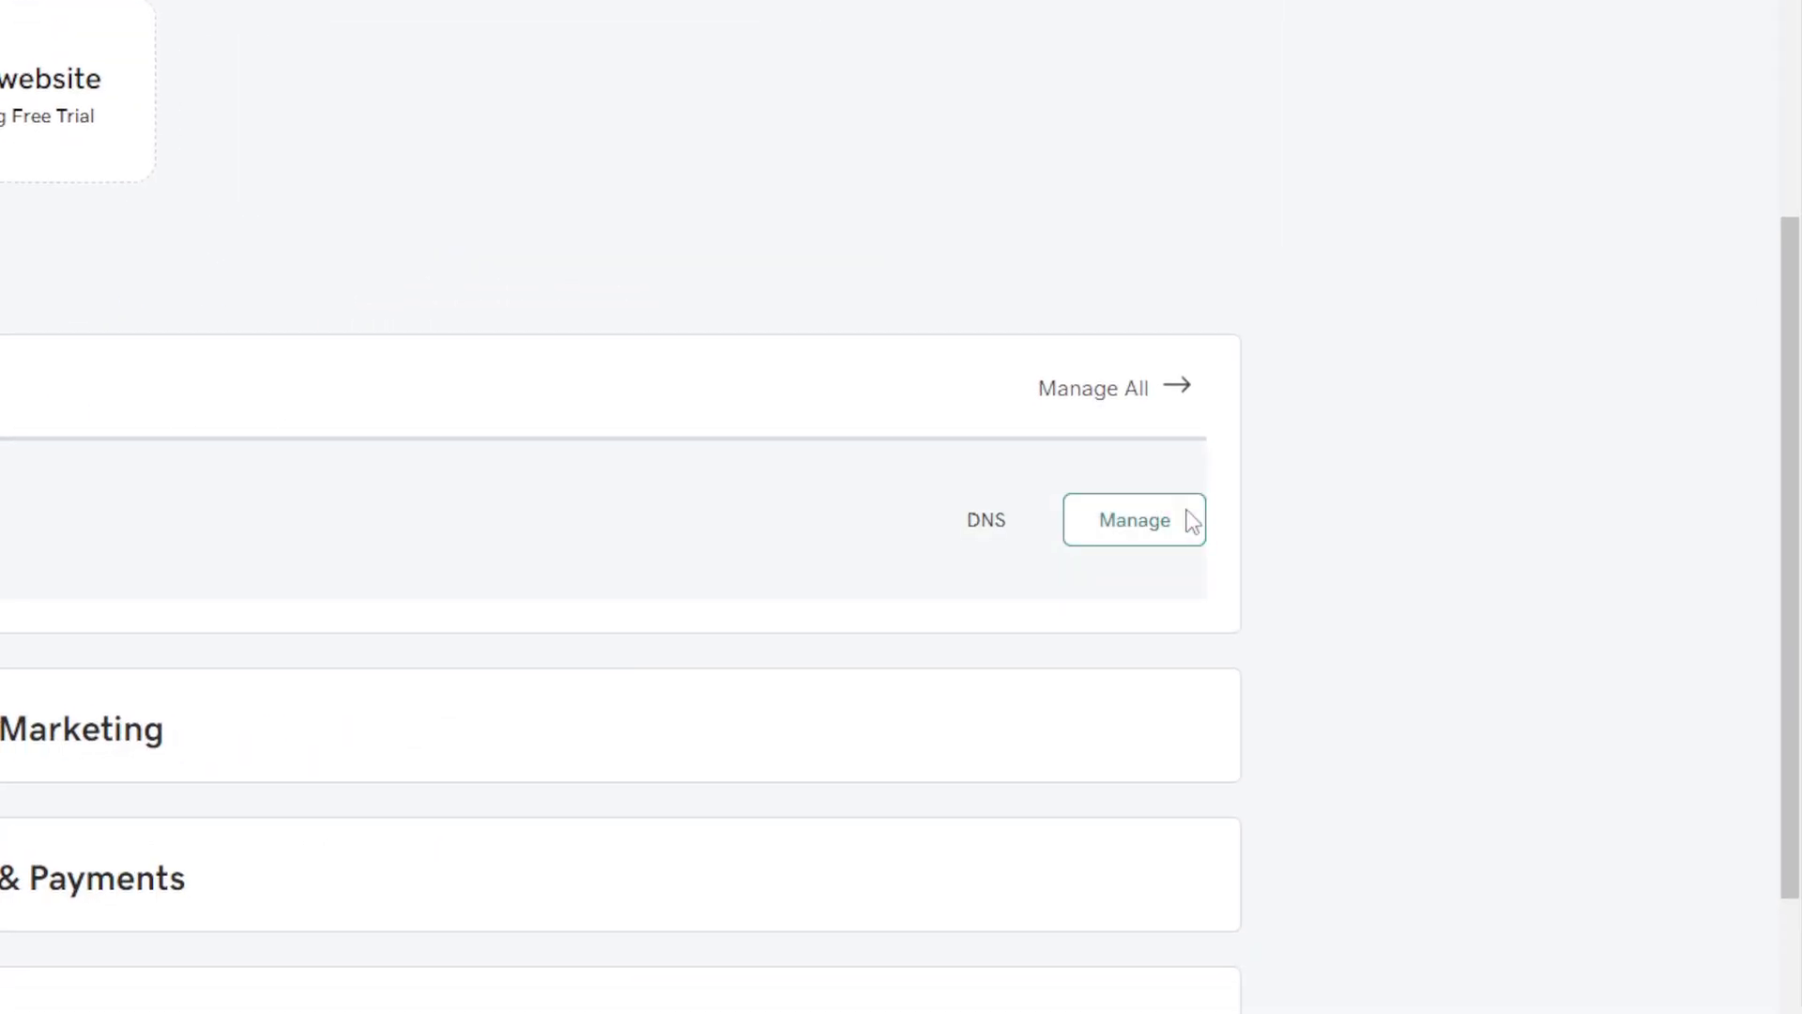
click(1191, 520)
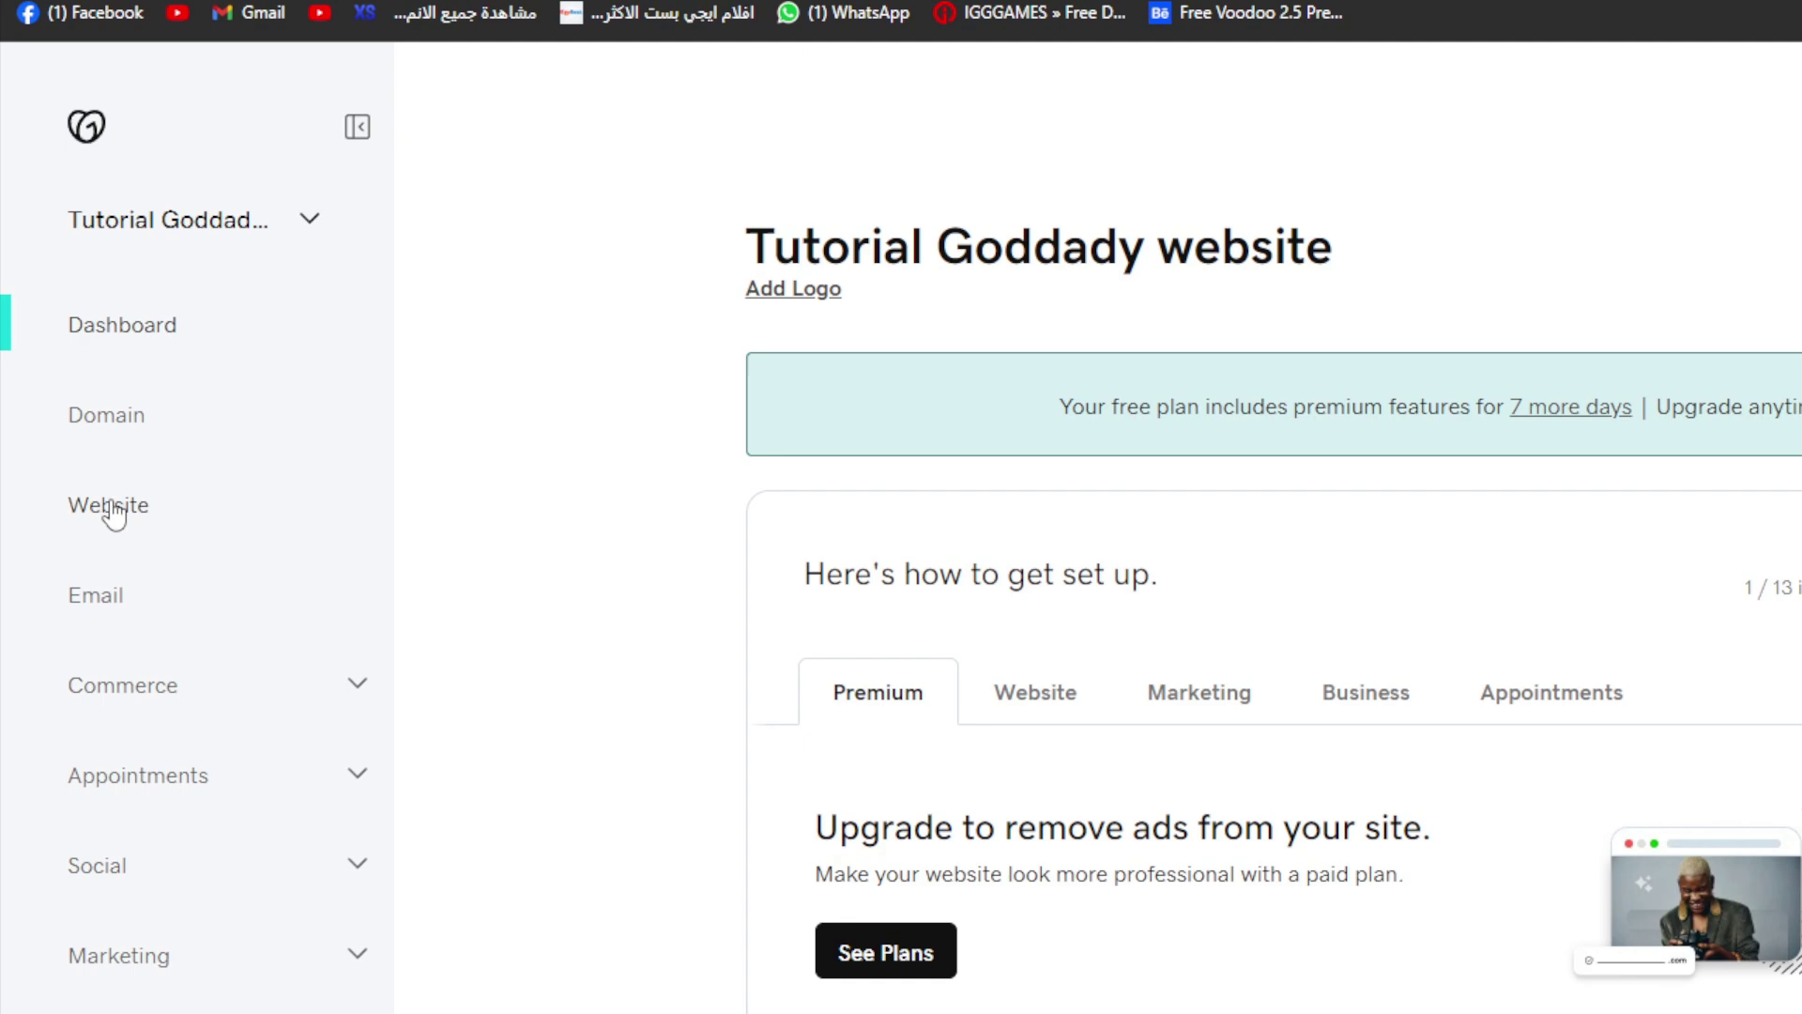
Step: Open the dashboard's Website page and launch Edit Website for titanltd.store
click(104, 512)
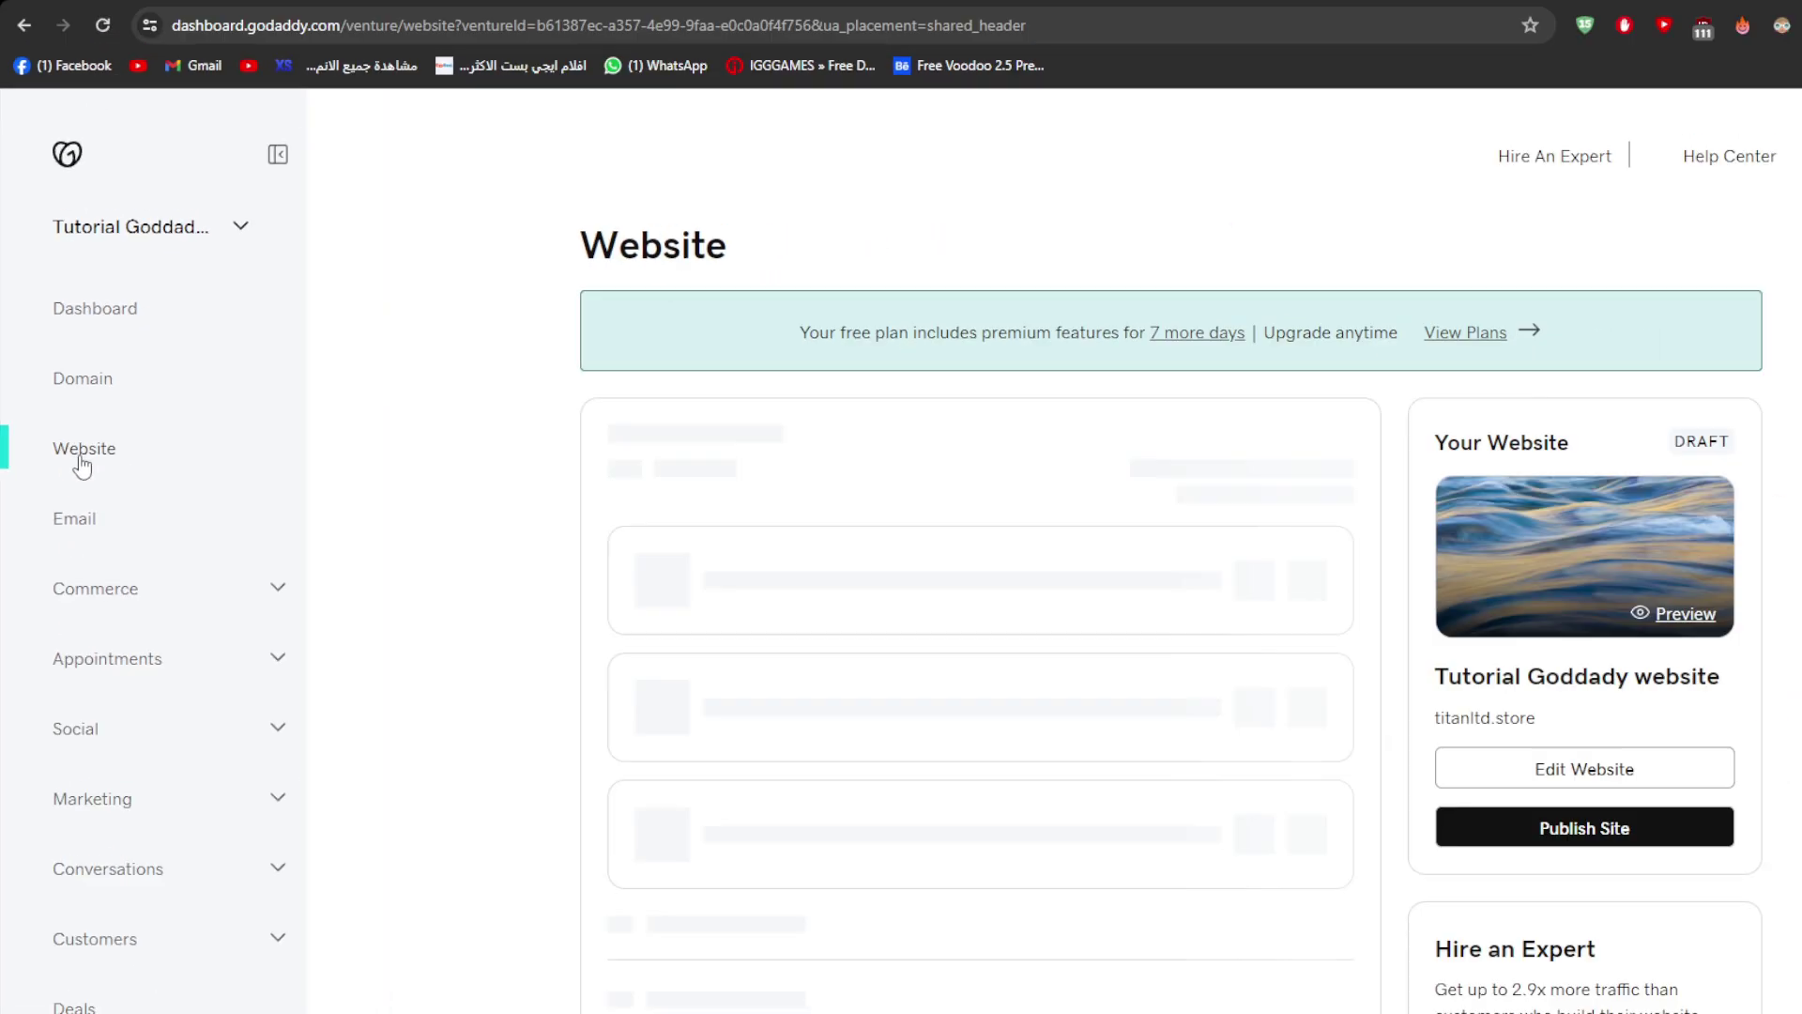
scroll(787, 349, down, 2)
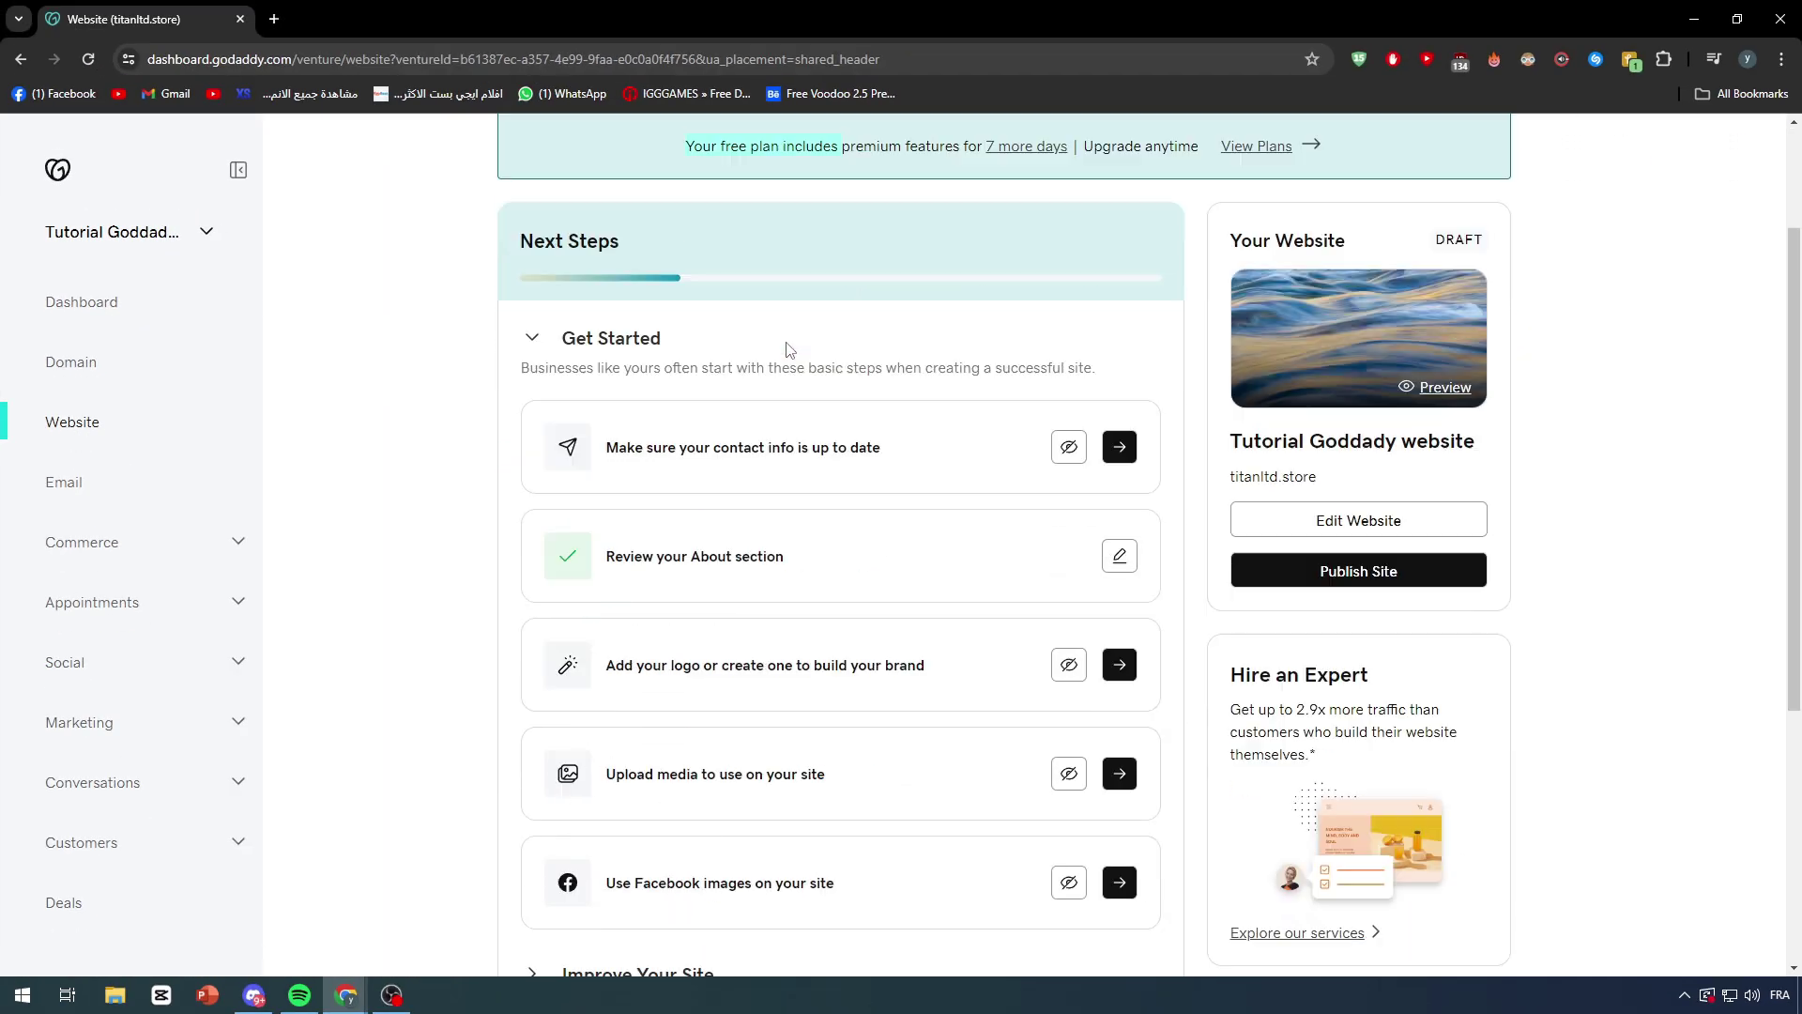
scroll(787, 349, down, 5)
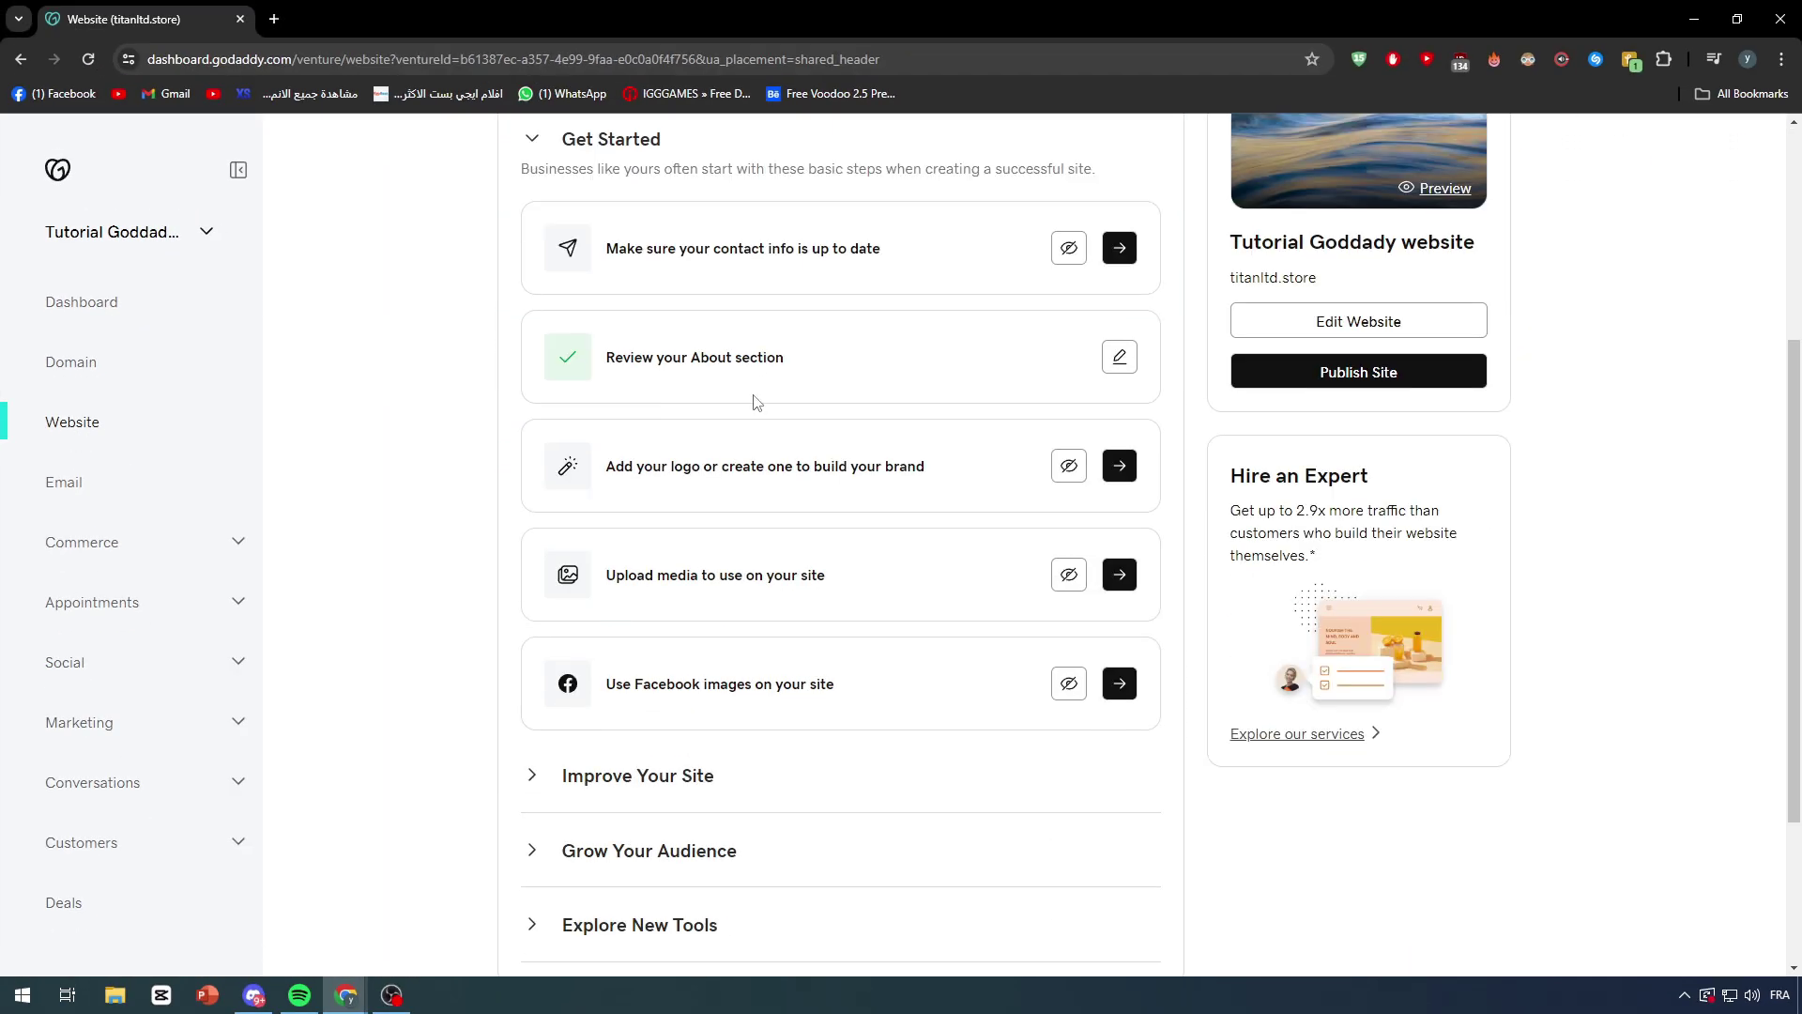
scroll(793, 350, up, 7)
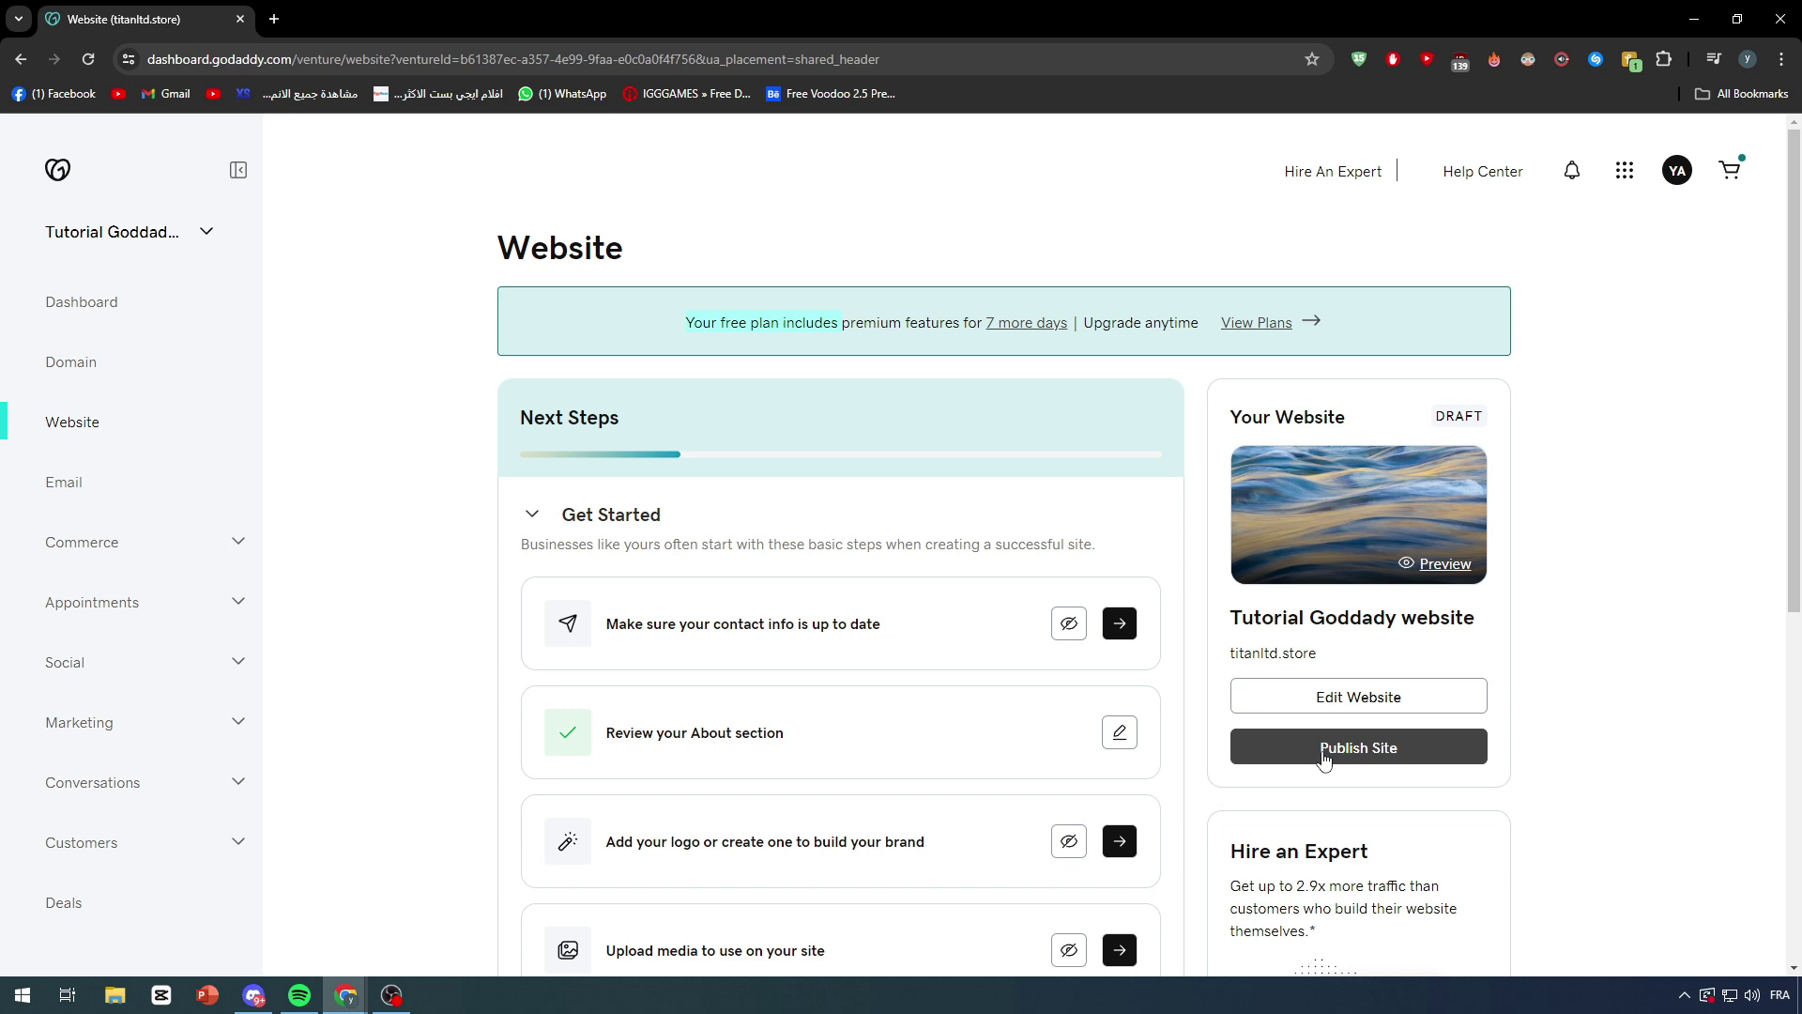
click(1241, 716)
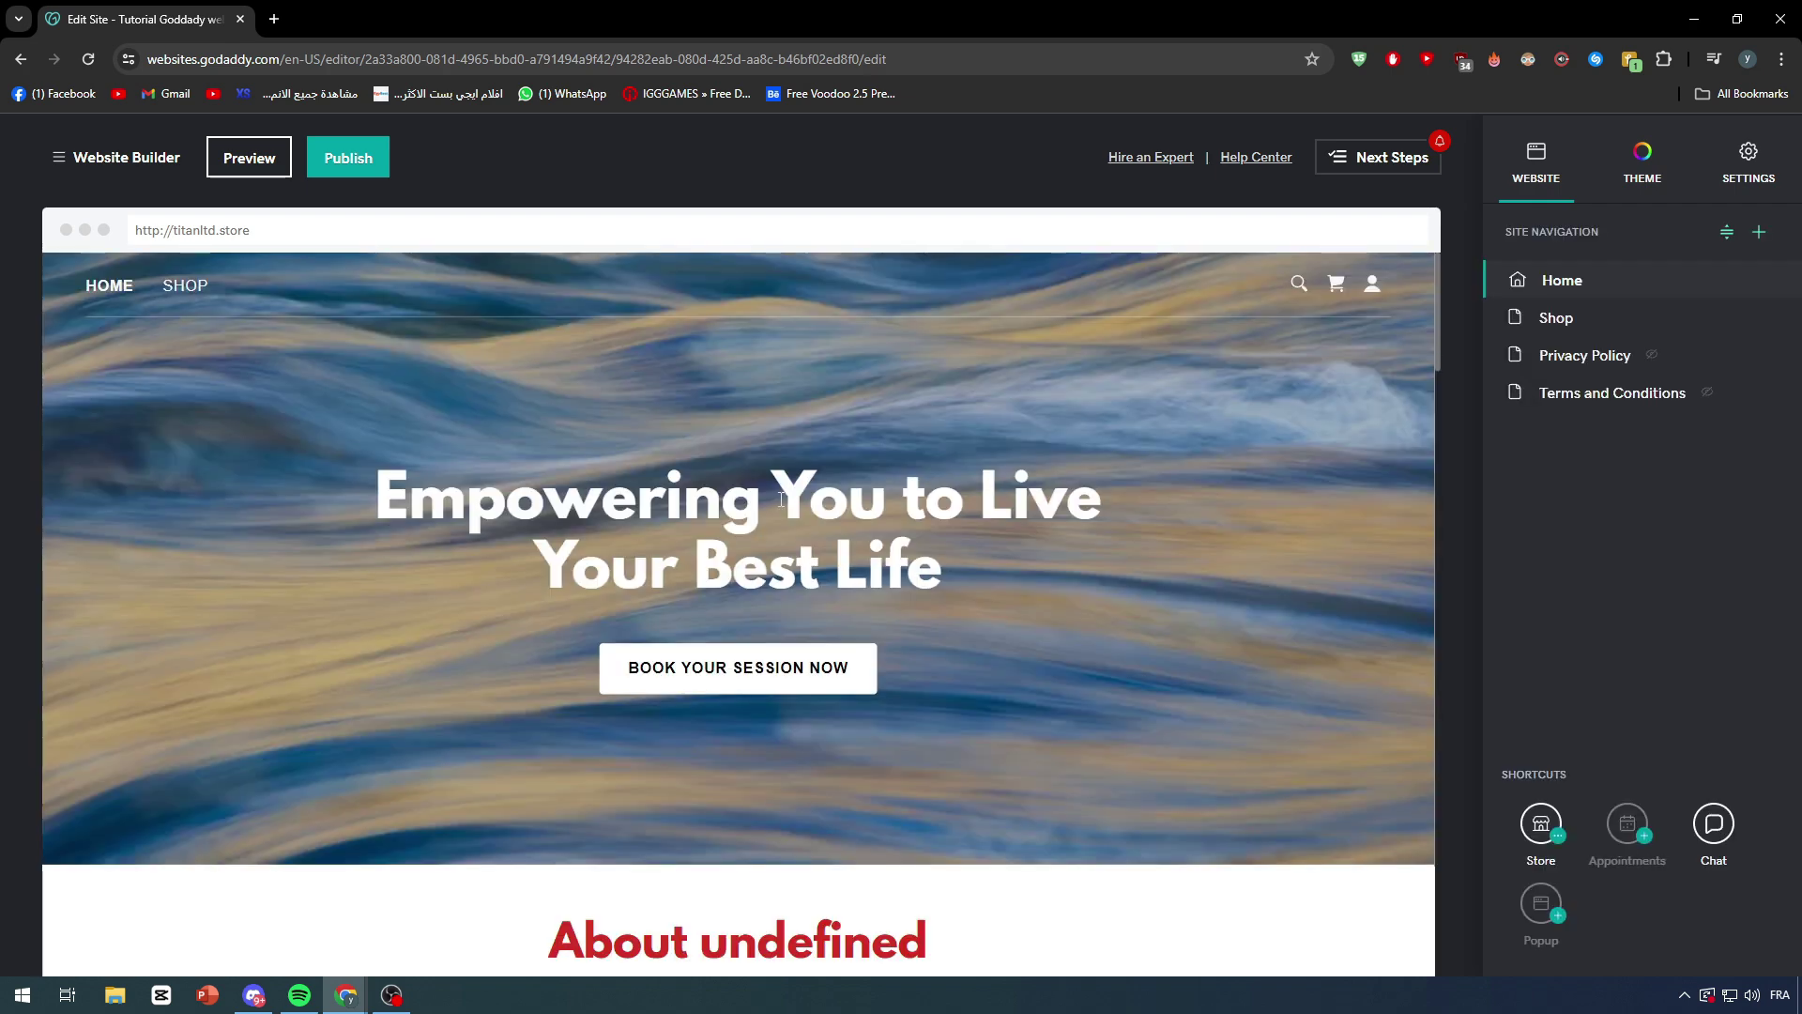
Step: Scroll the homepage past About undefined and Online Appointments to Hear From Happy Clients
scroll(779, 501, down, 4)
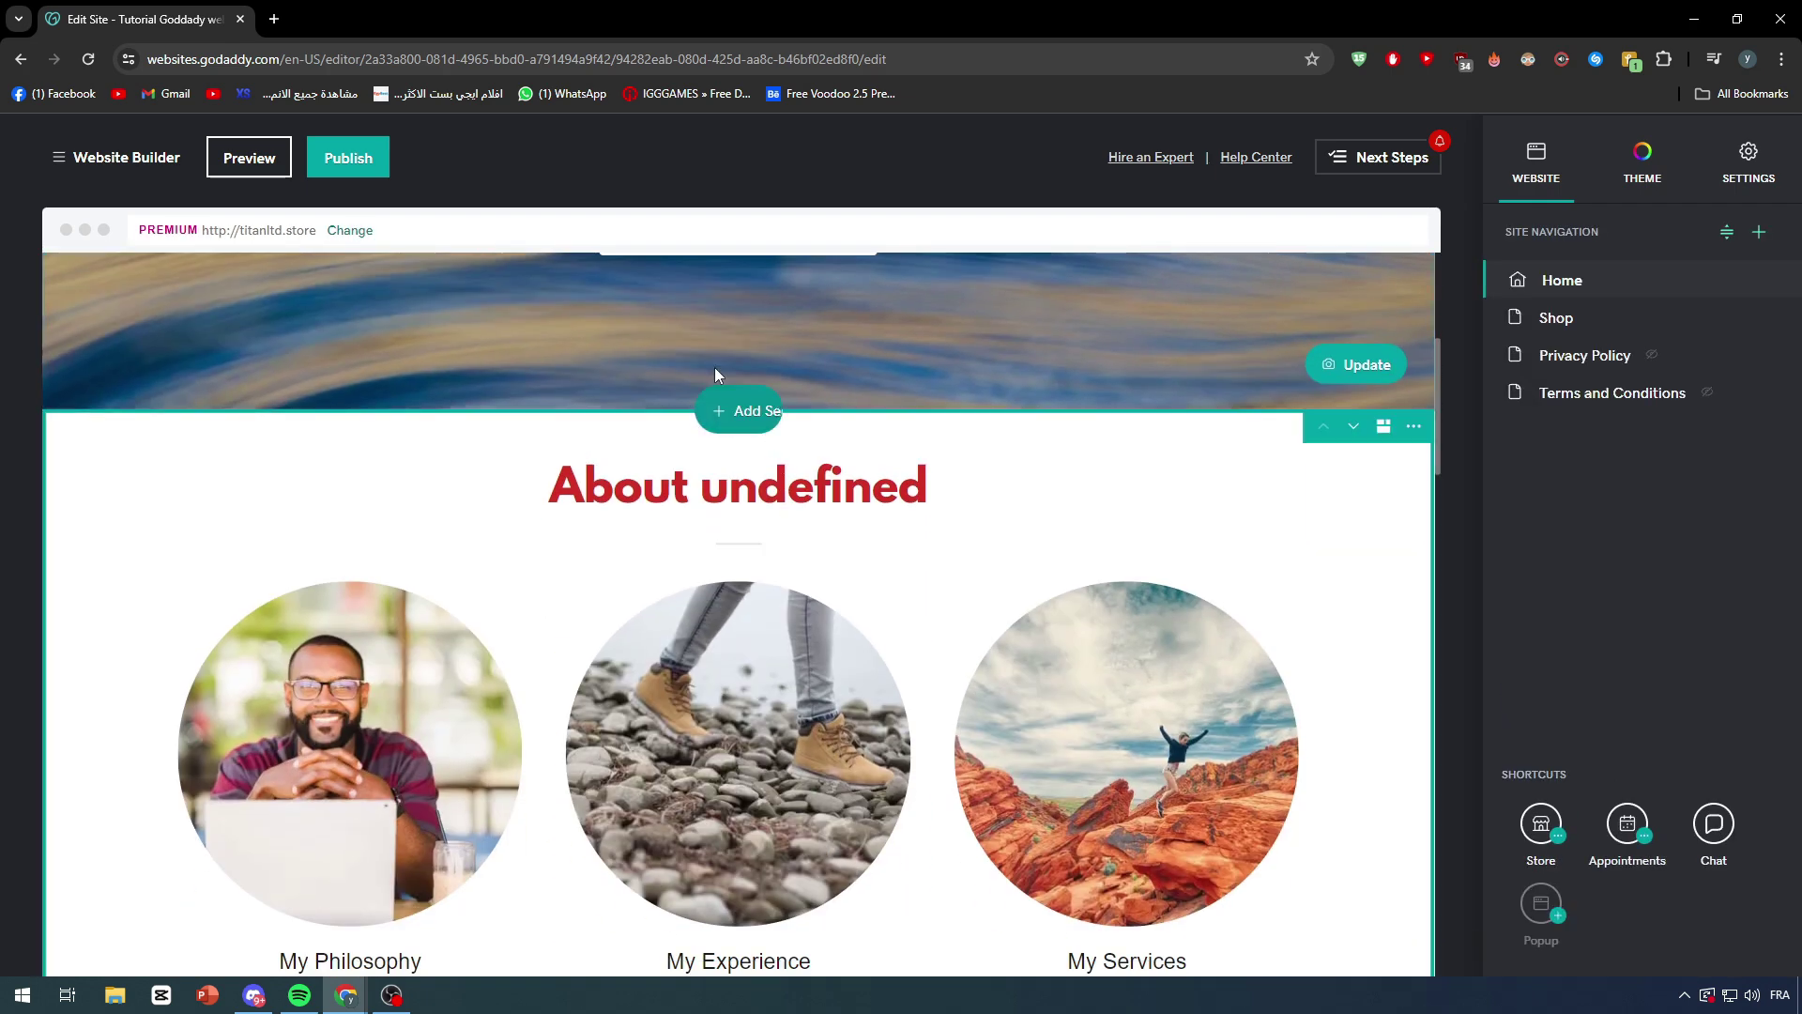
scroll(749, 356, down, 2)
scroll(749, 357, down, 6)
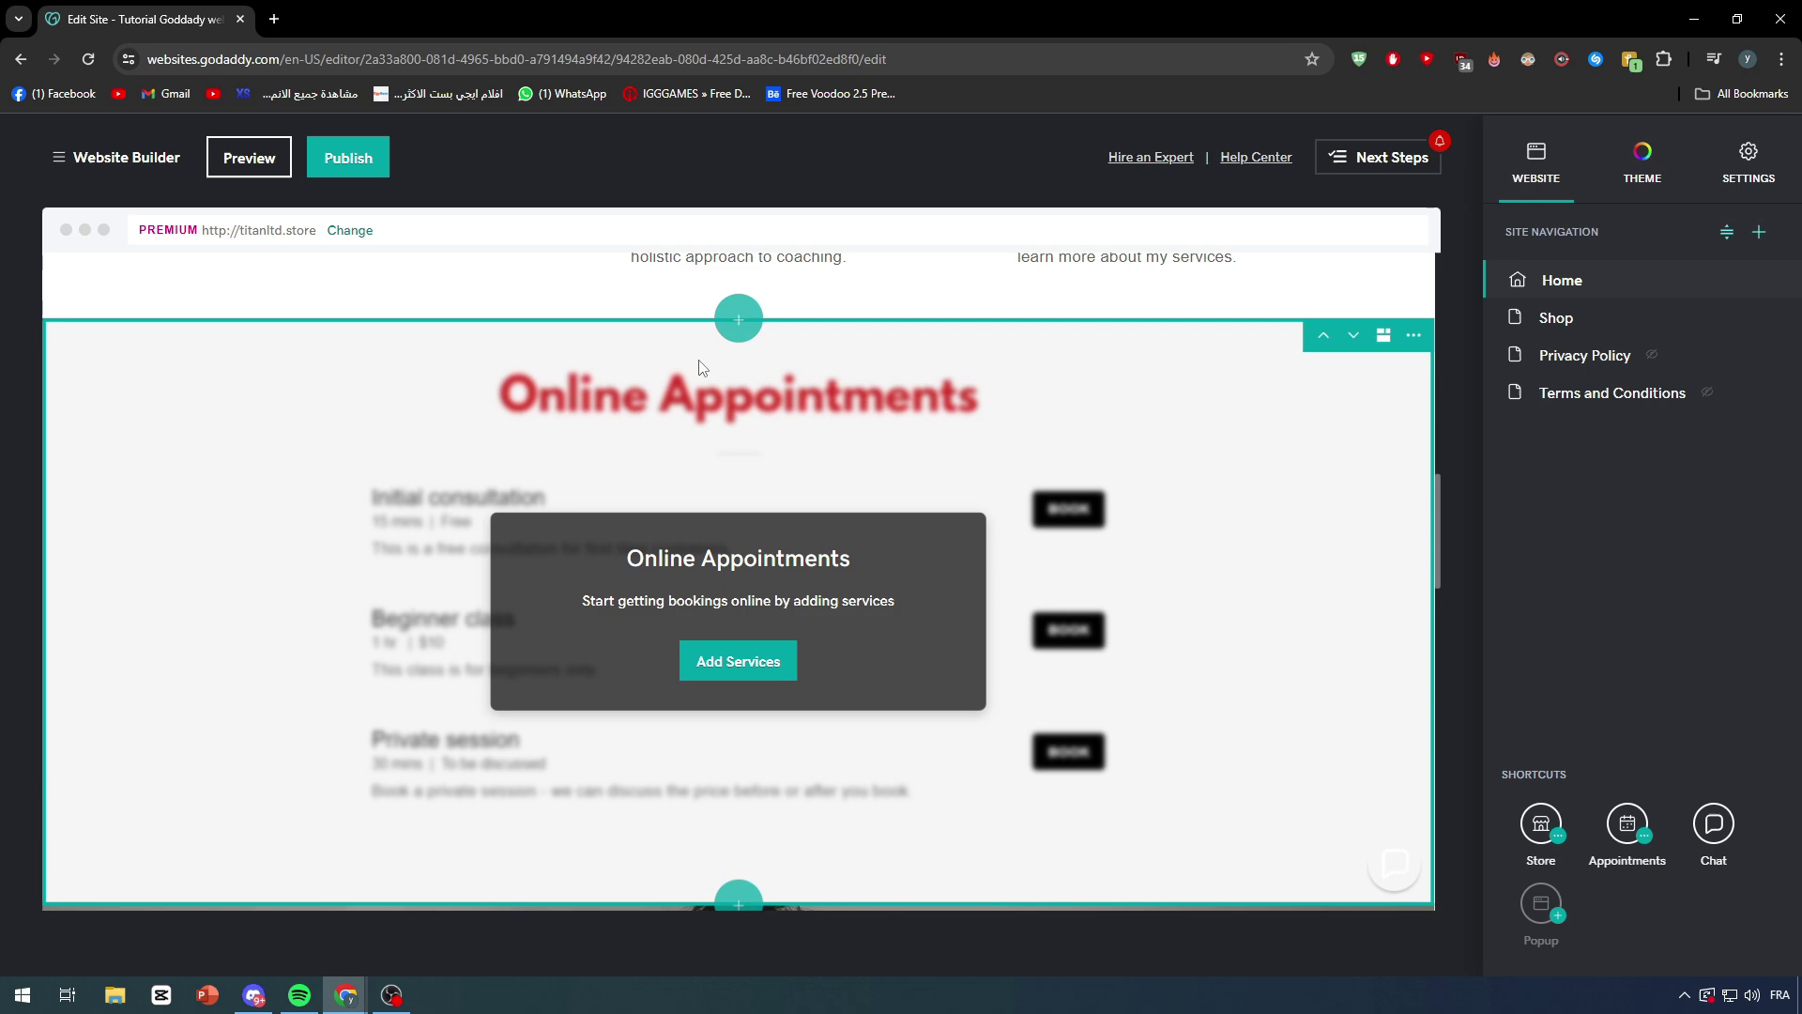
scroll(1127, 610, up, 4)
scroll(1074, 849, down, 3)
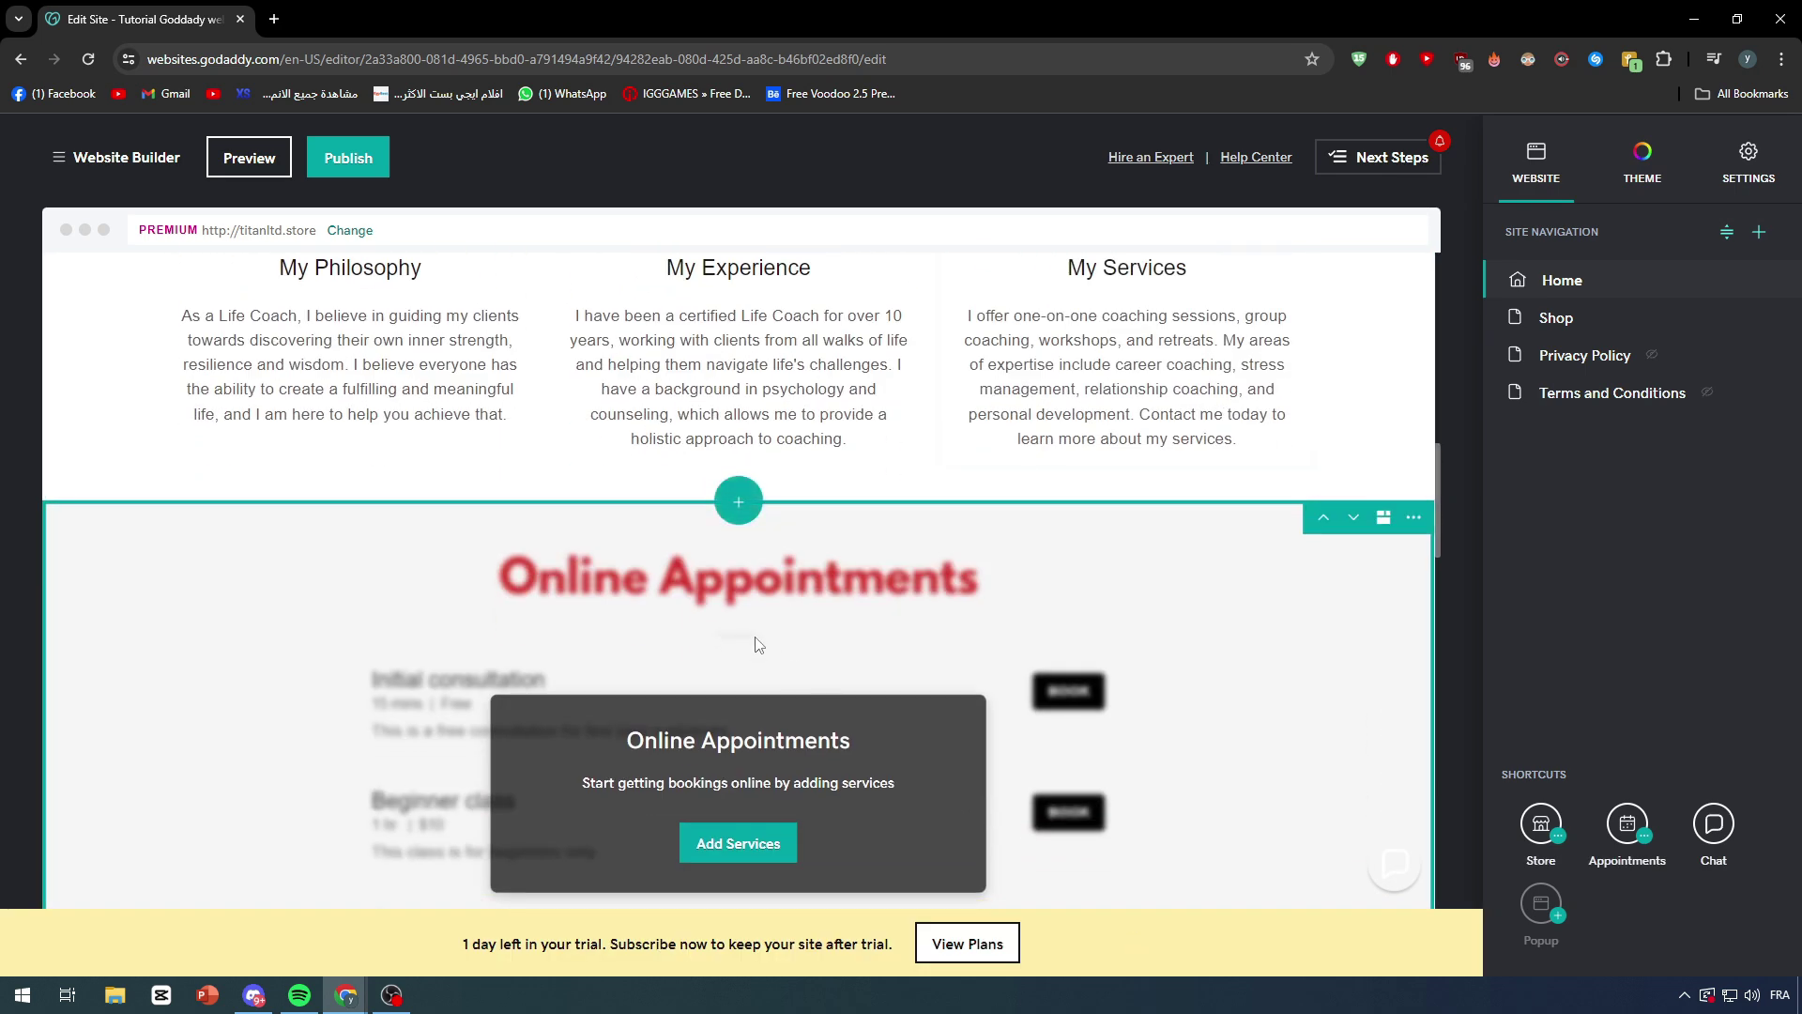
scroll(789, 629, down, 8)
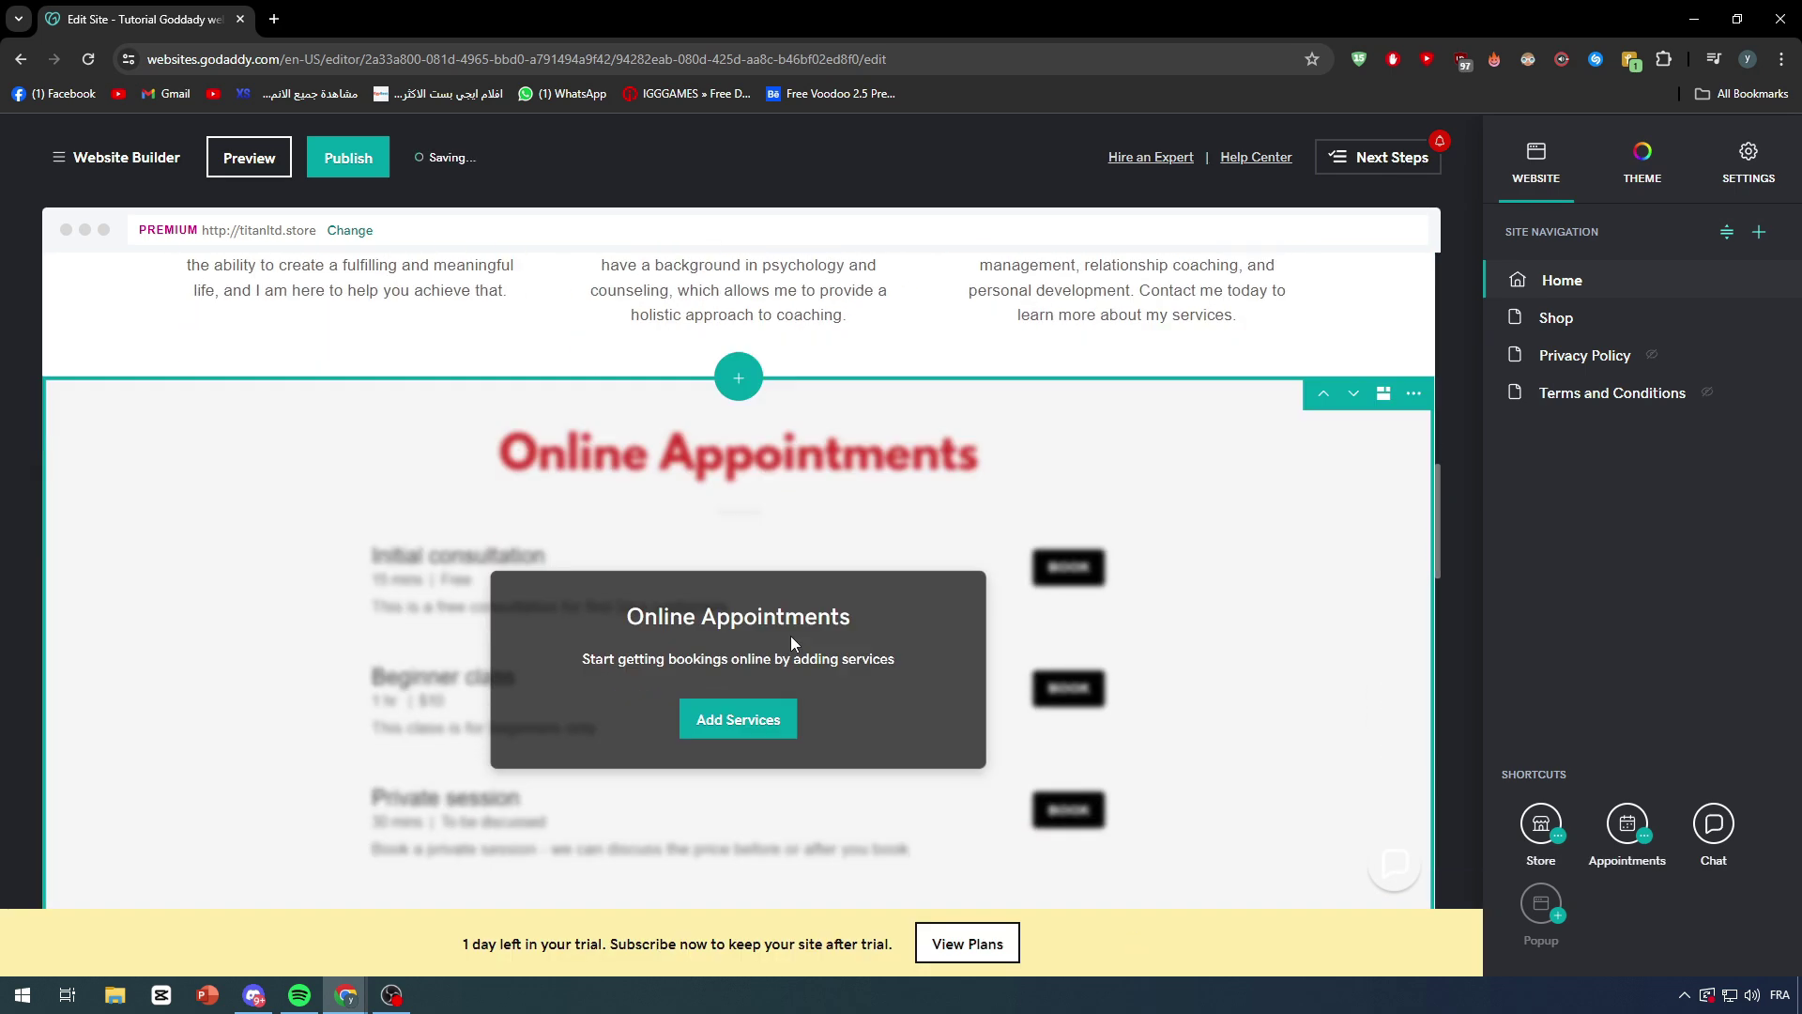
scroll(946, 673, down, 1)
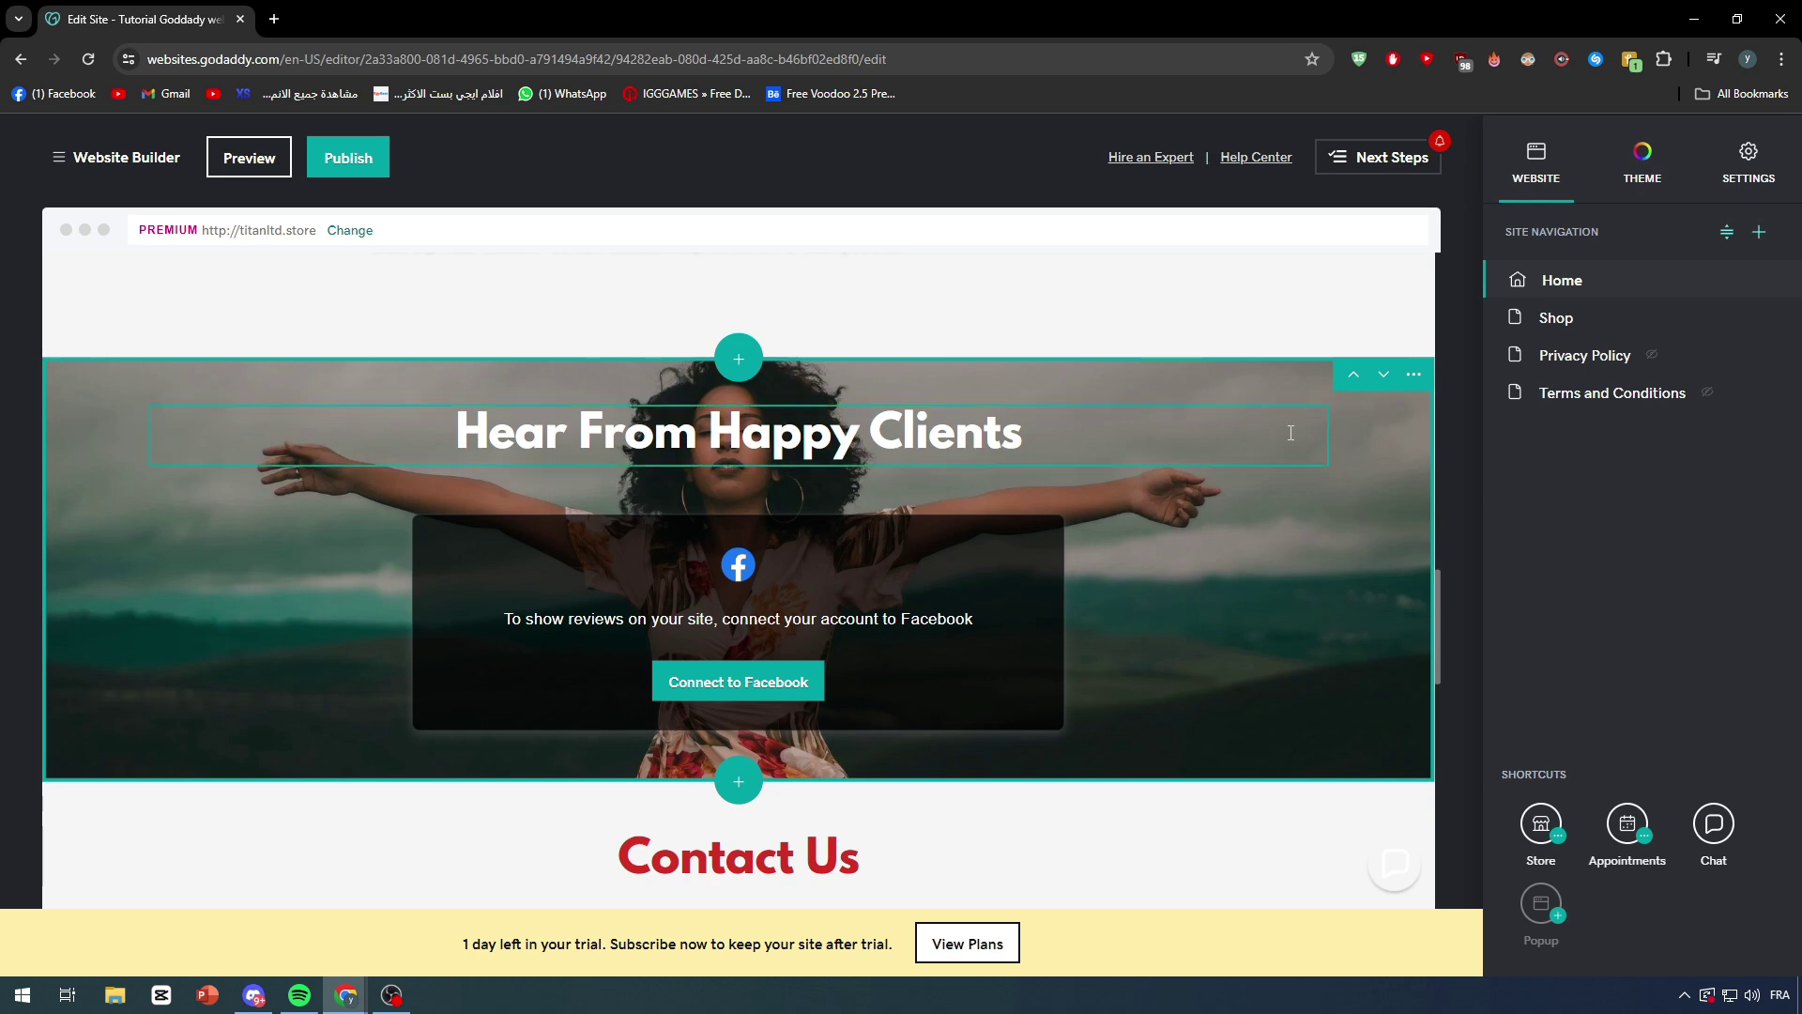
Step: Open Chrome DevTools from the page menu and dismiss the image search overlay
right_click(1177, 495)
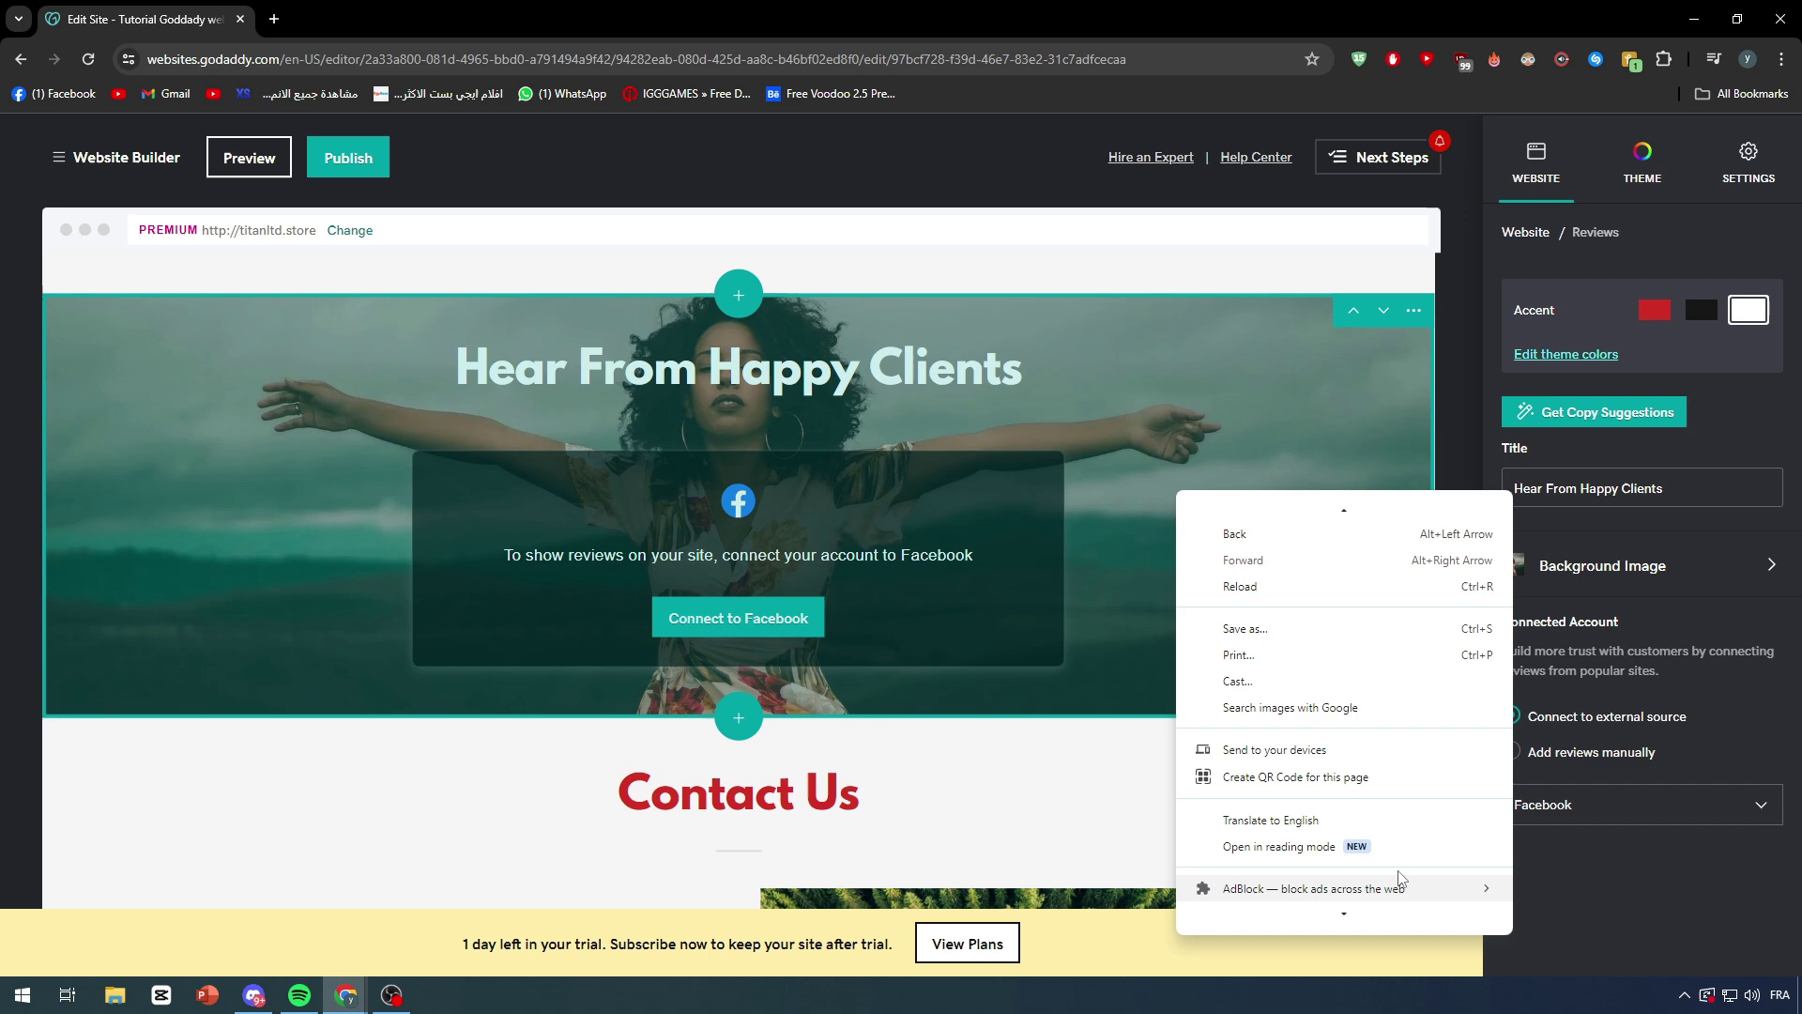
scroll(1357, 878, down, 1)
click(1356, 917)
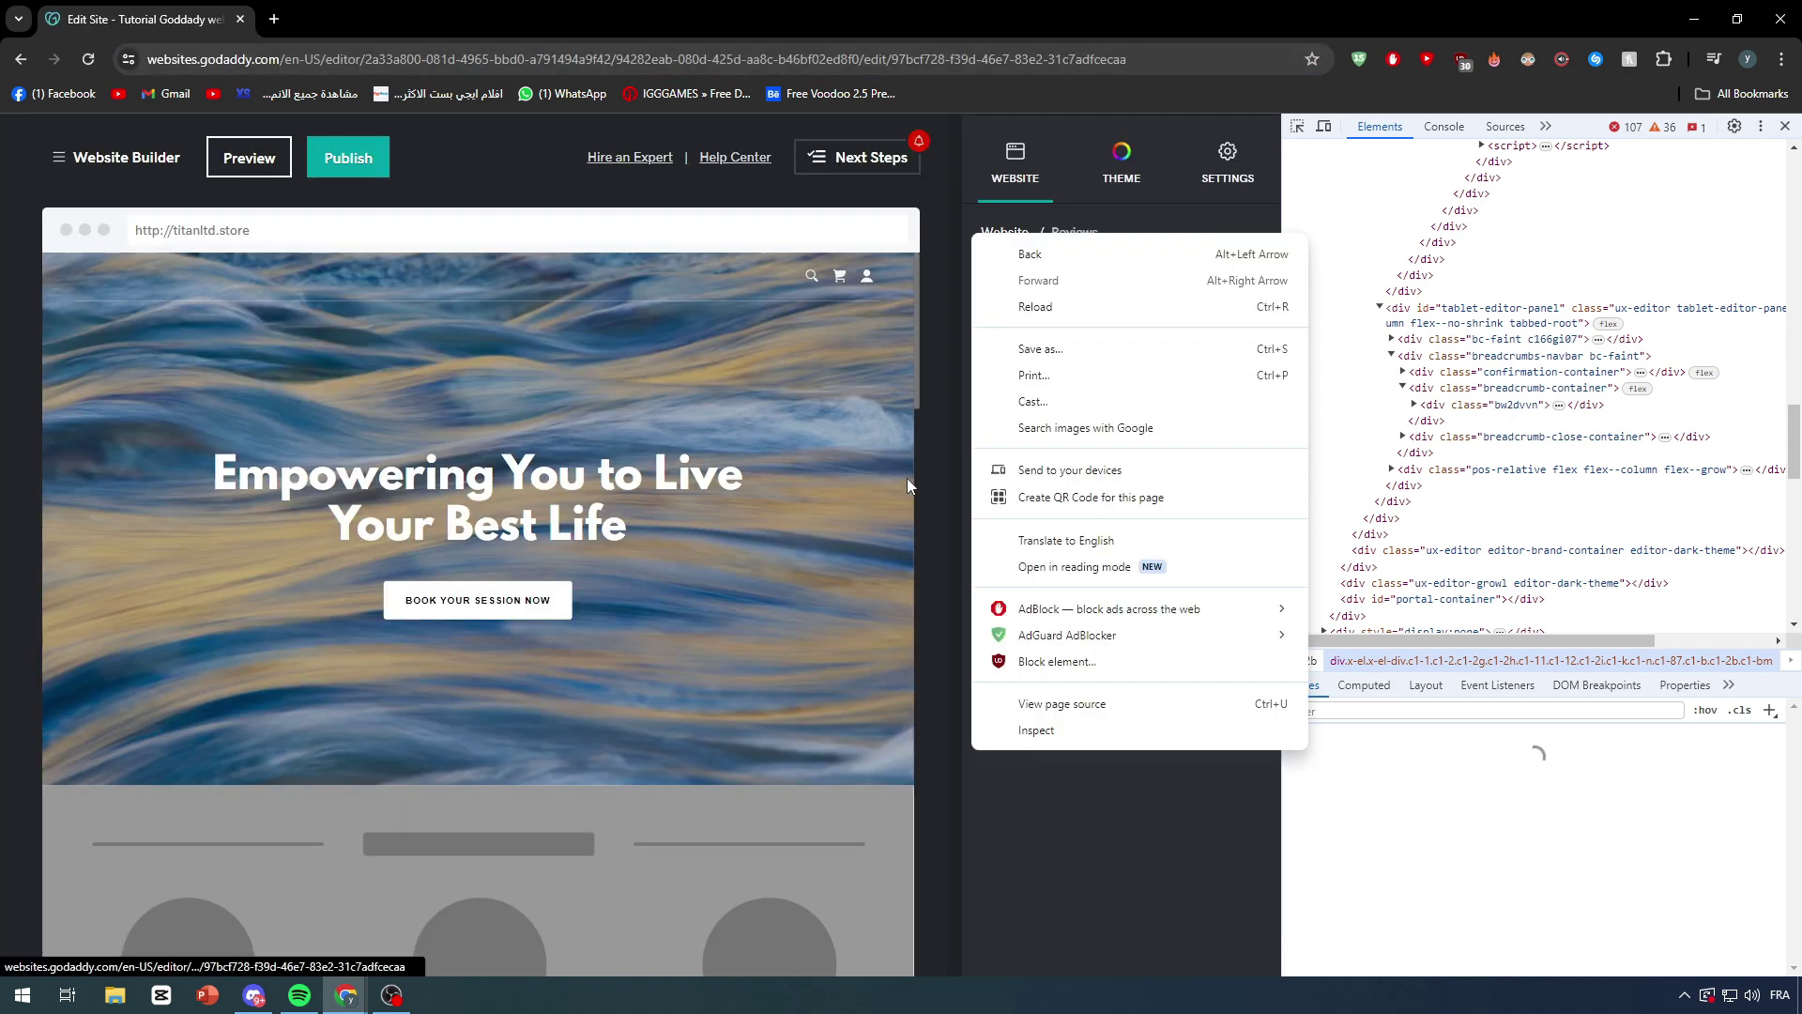
click(719, 474)
right_click(721, 464)
click(791, 656)
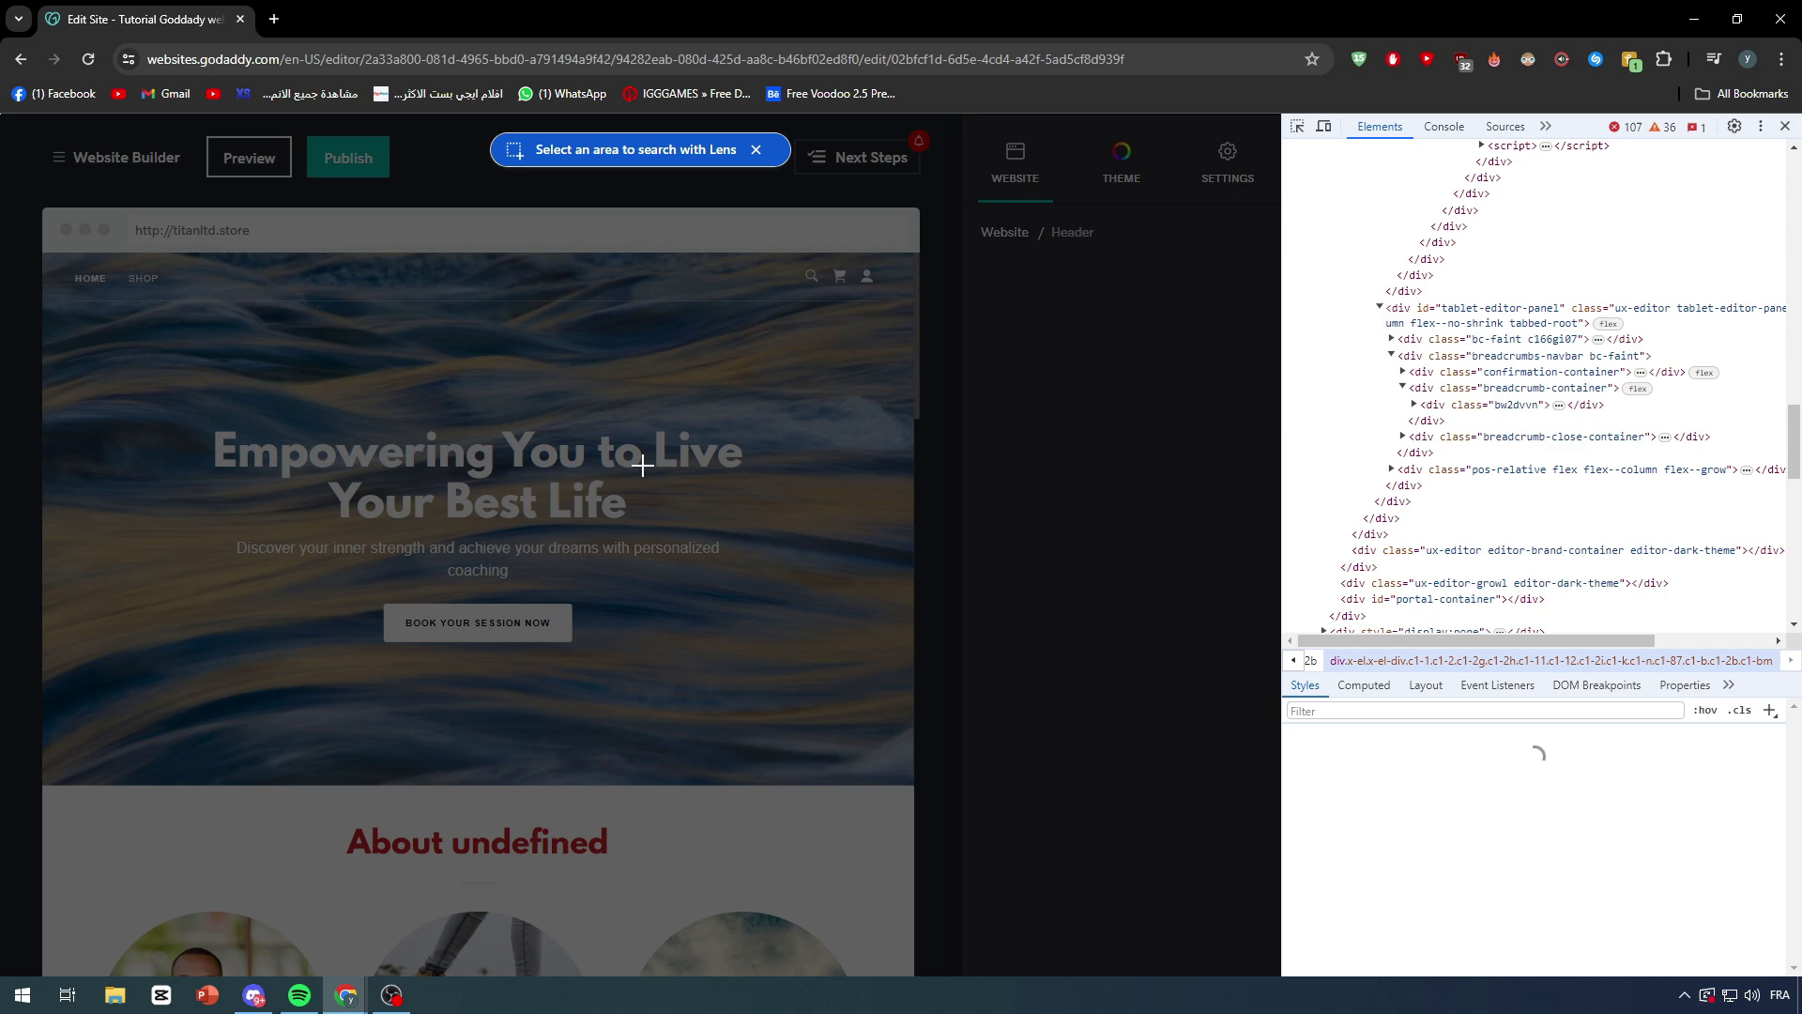
key(Escape)
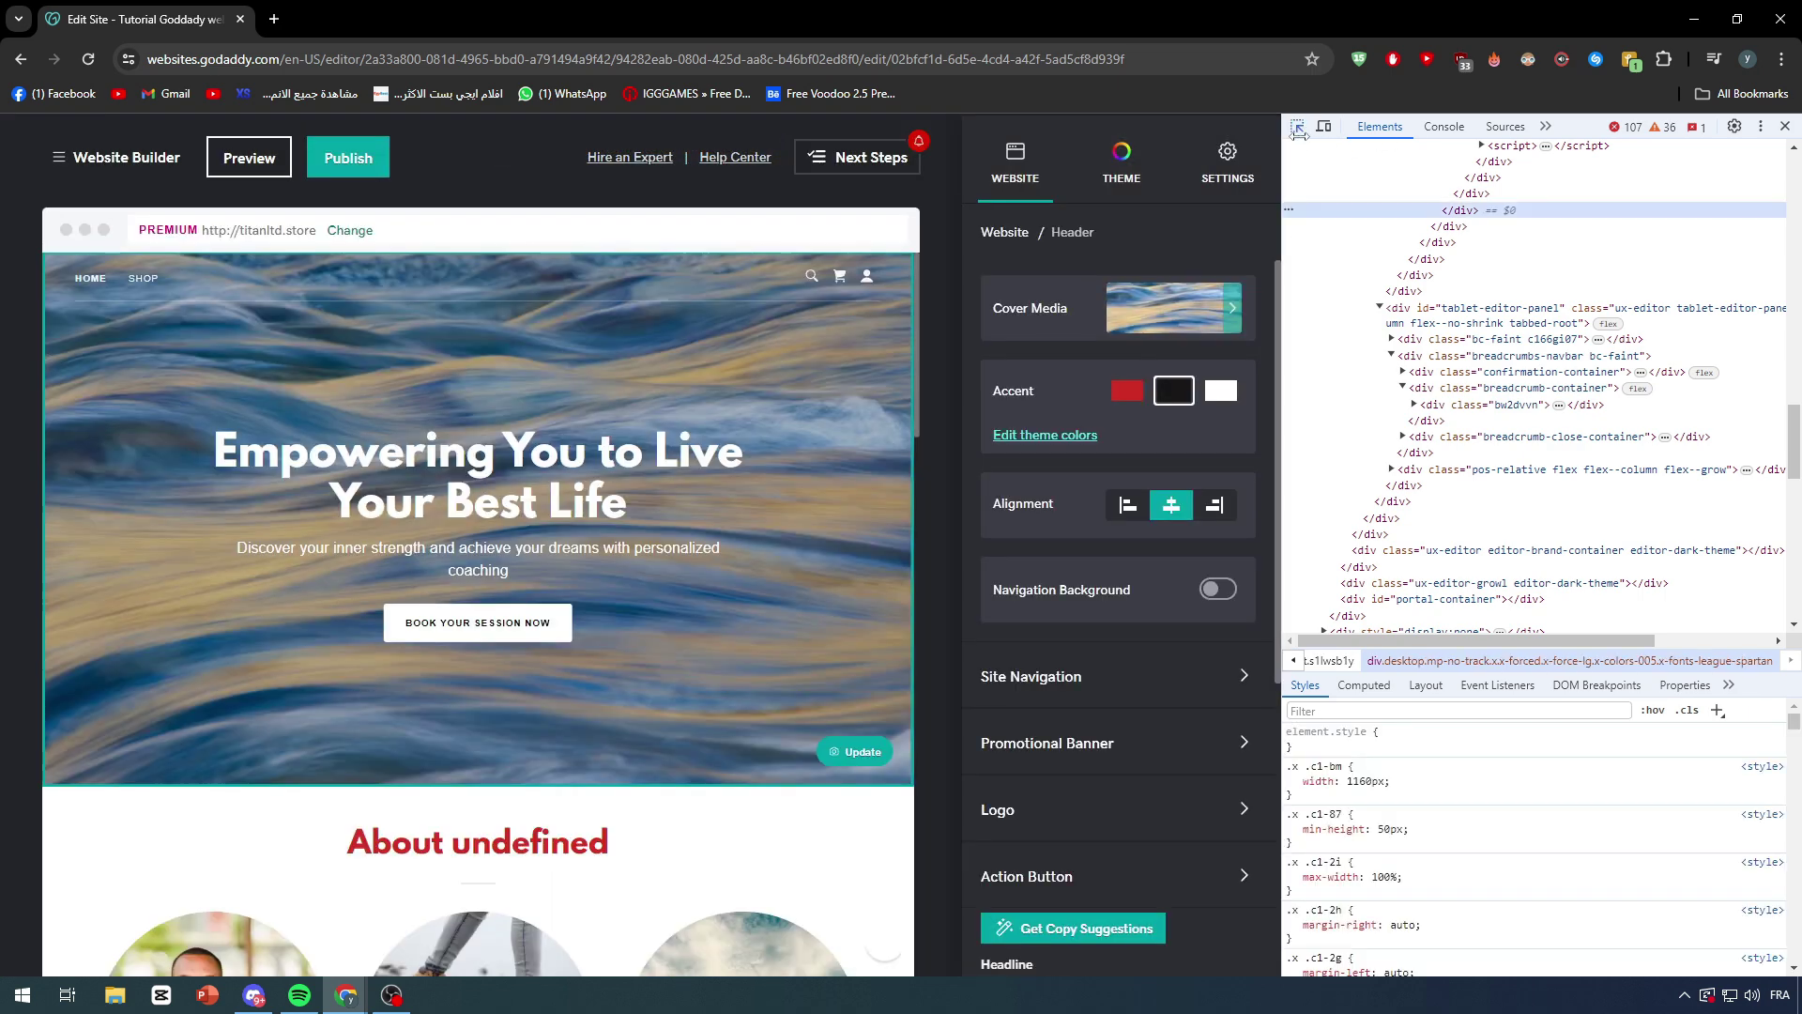
Step: Select the About undefined heading, close DevTools with F12, and select the Header section
scroll(570, 635, down, 3)
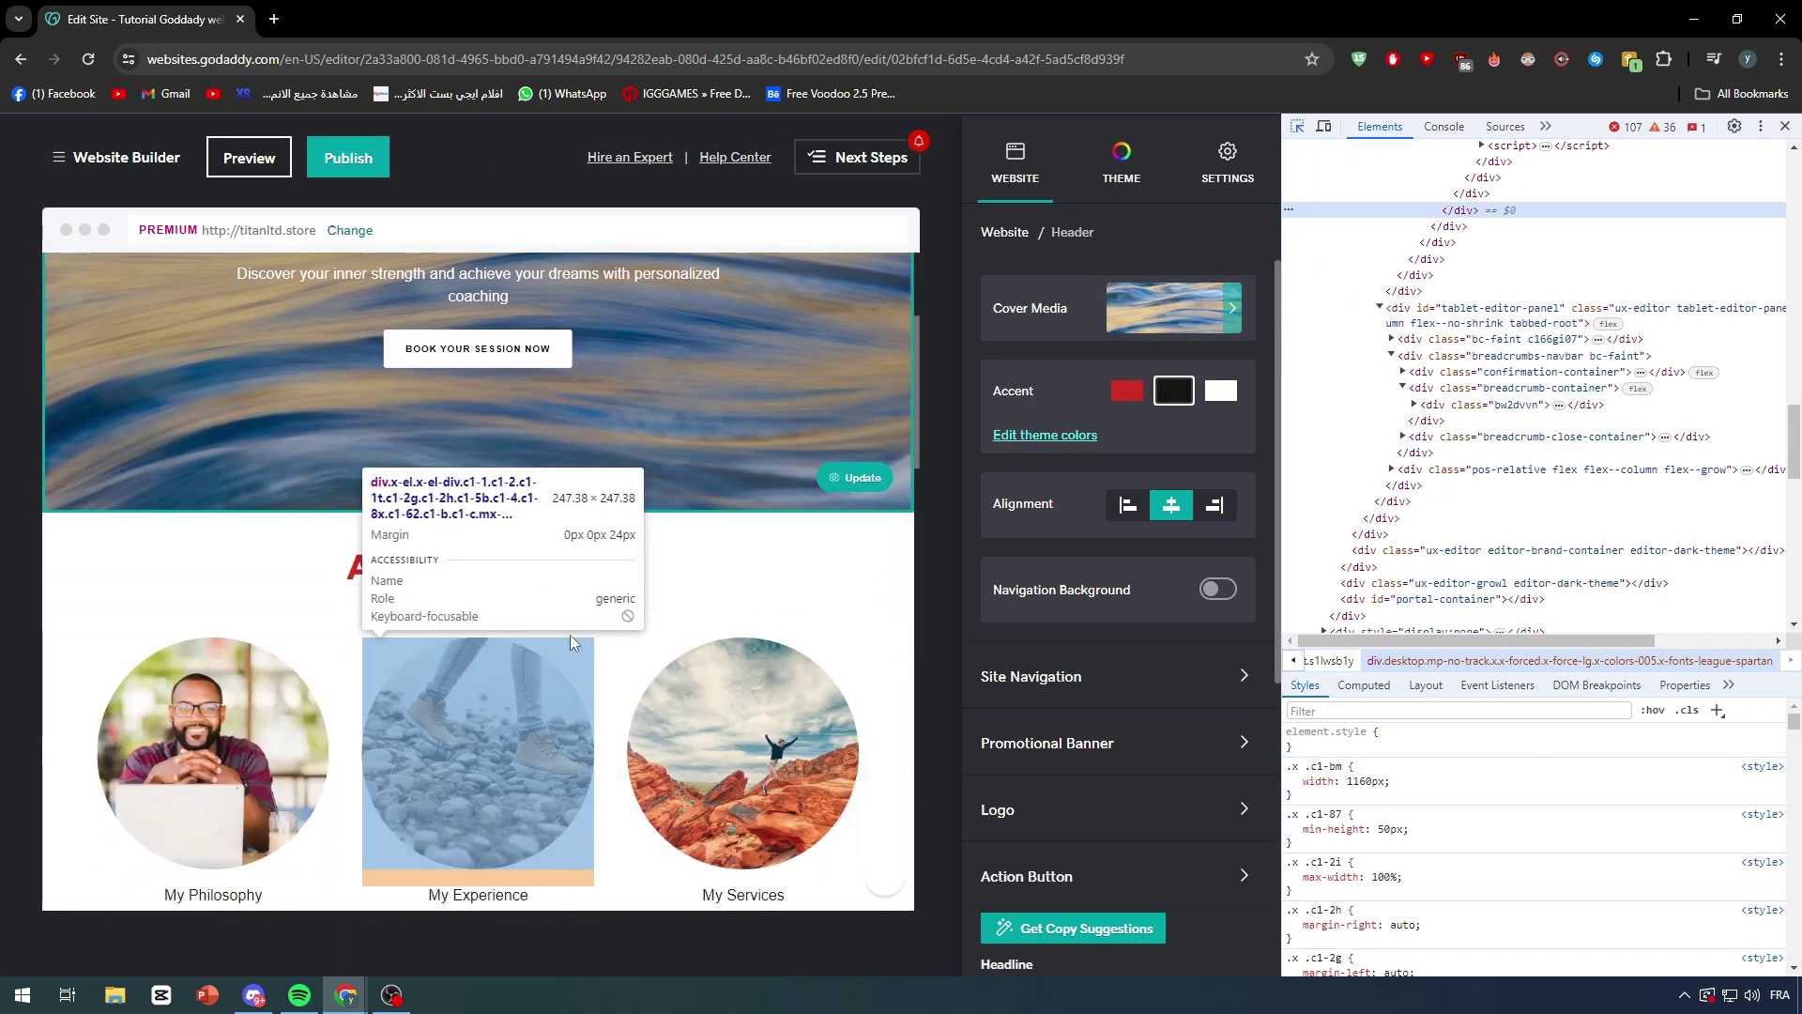
click(558, 567)
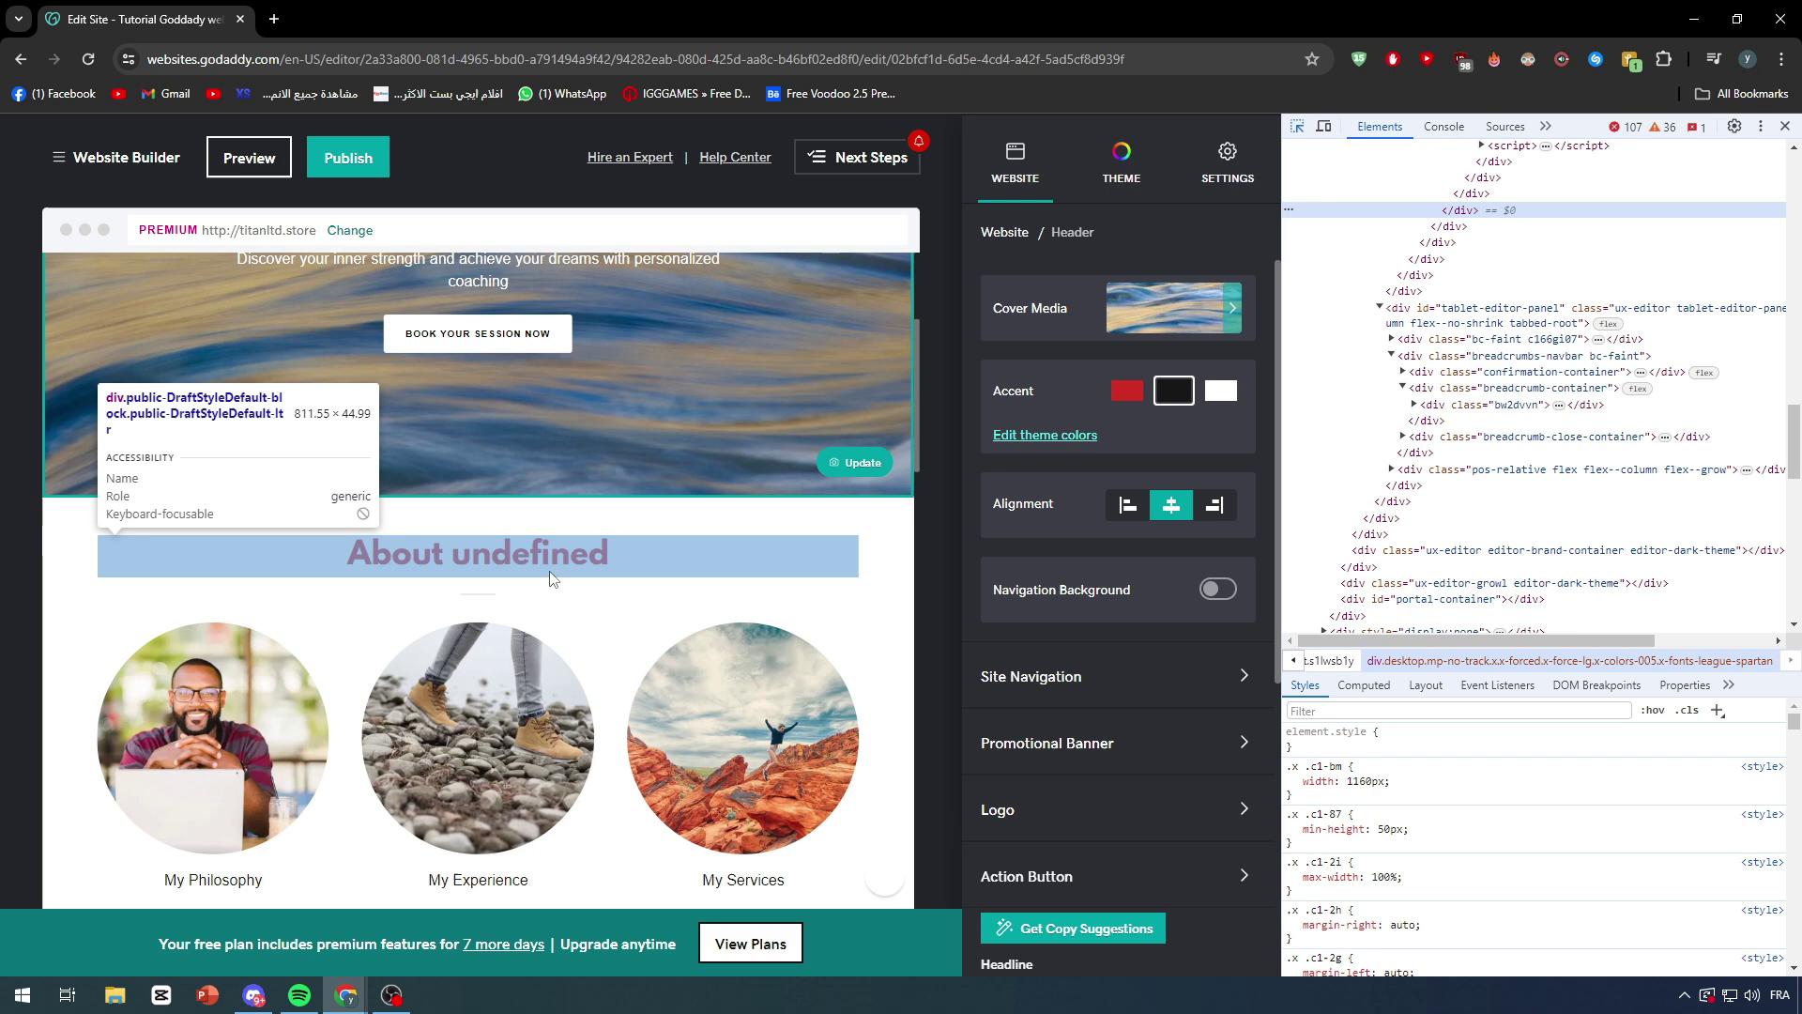
click(588, 561)
key(F12)
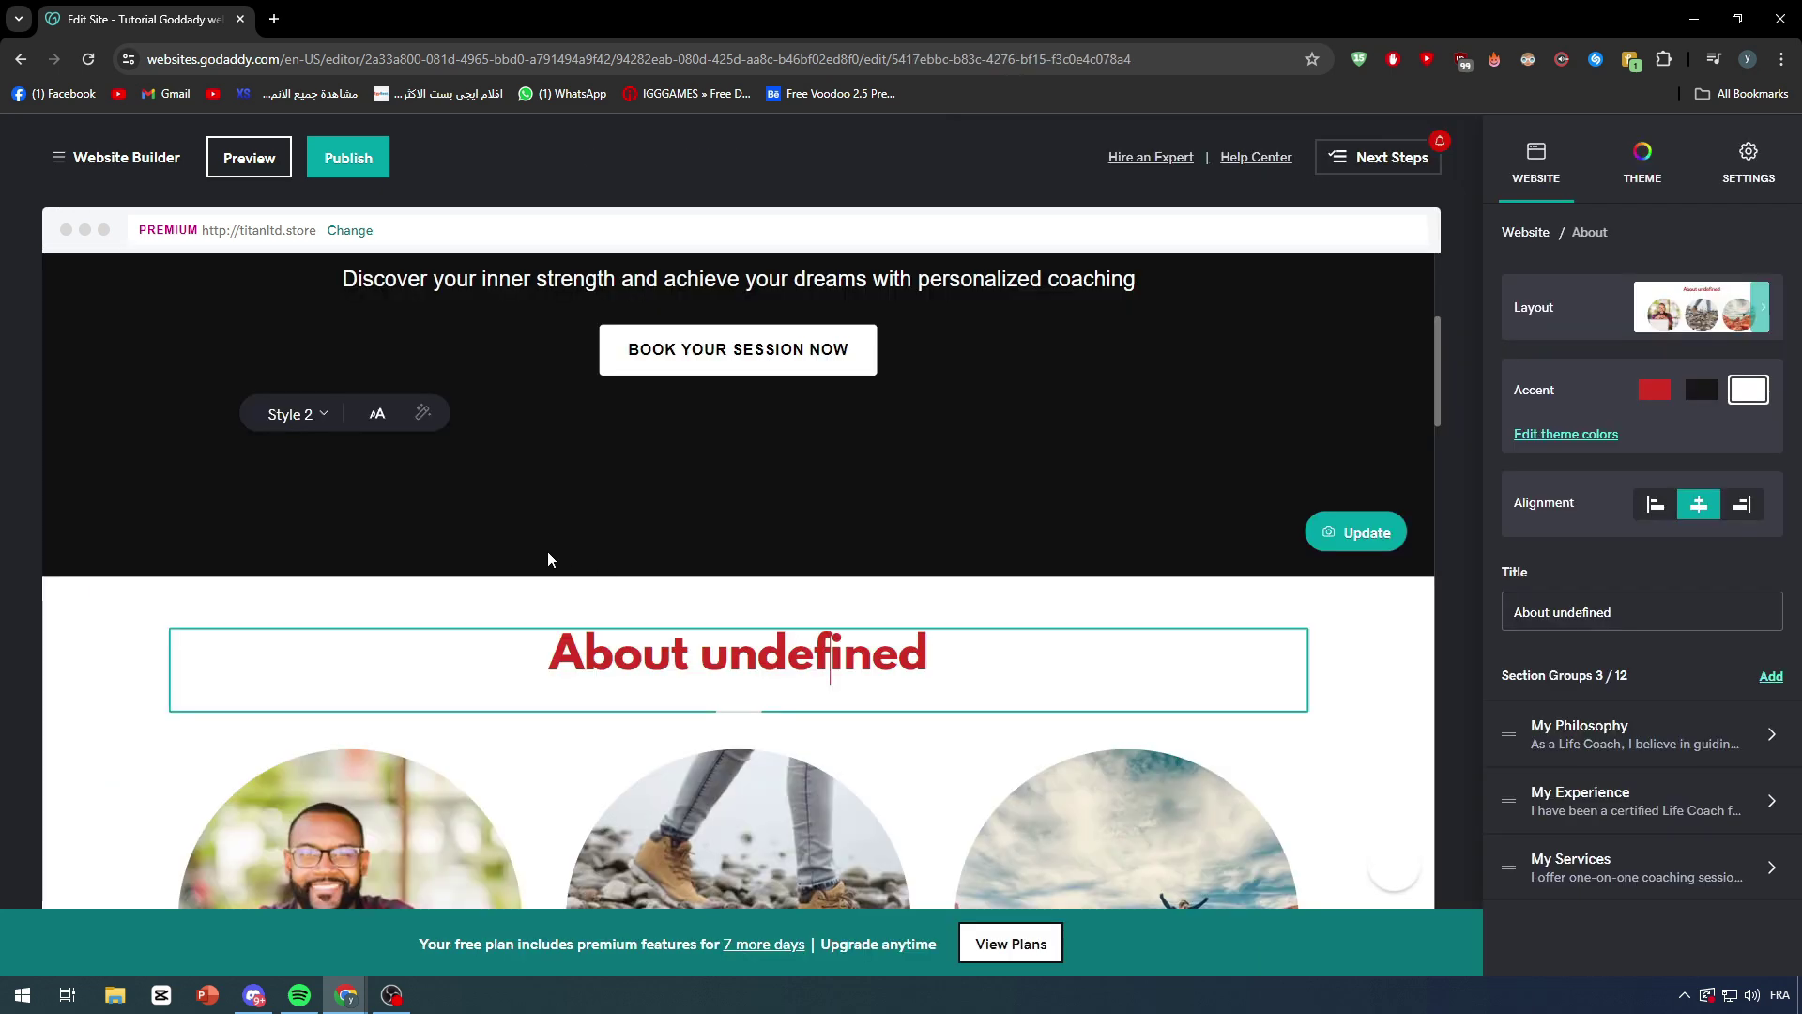
click(550, 554)
scroll(682, 646, down, 2)
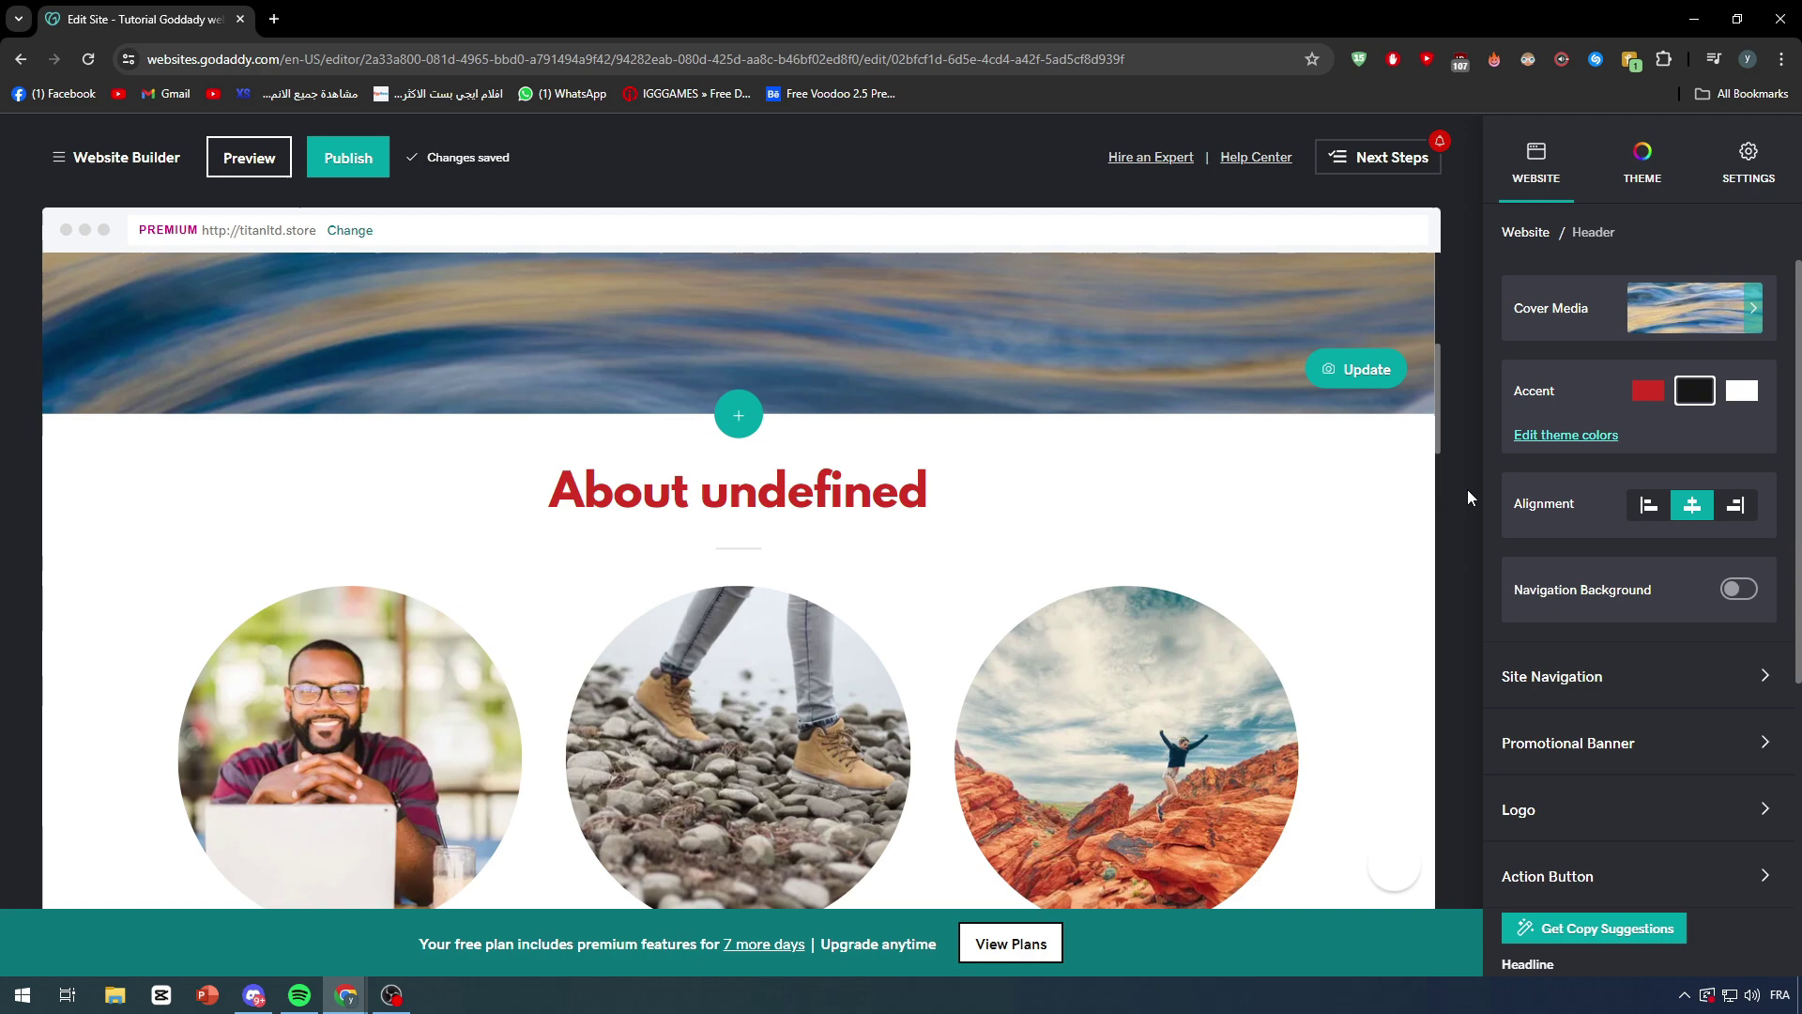
right_click(1436, 480)
scroll(1521, 845, down, 2)
scroll(1523, 887, down, 1)
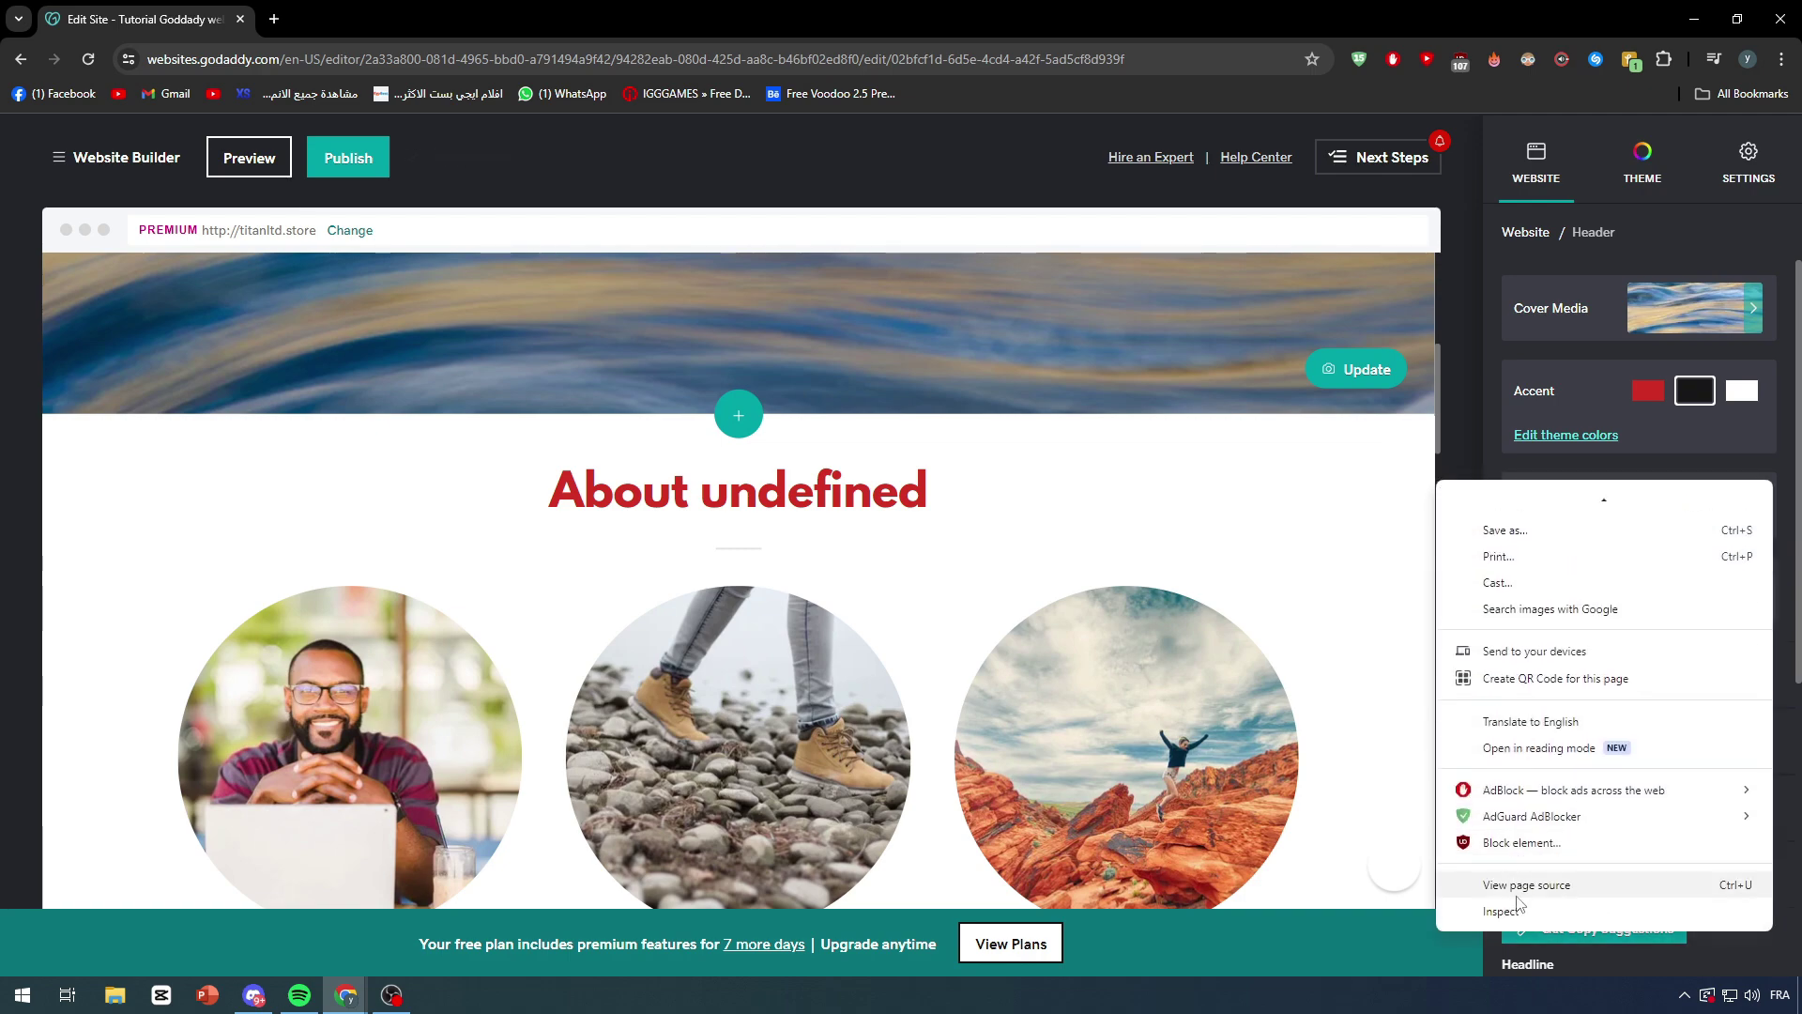
click(1523, 911)
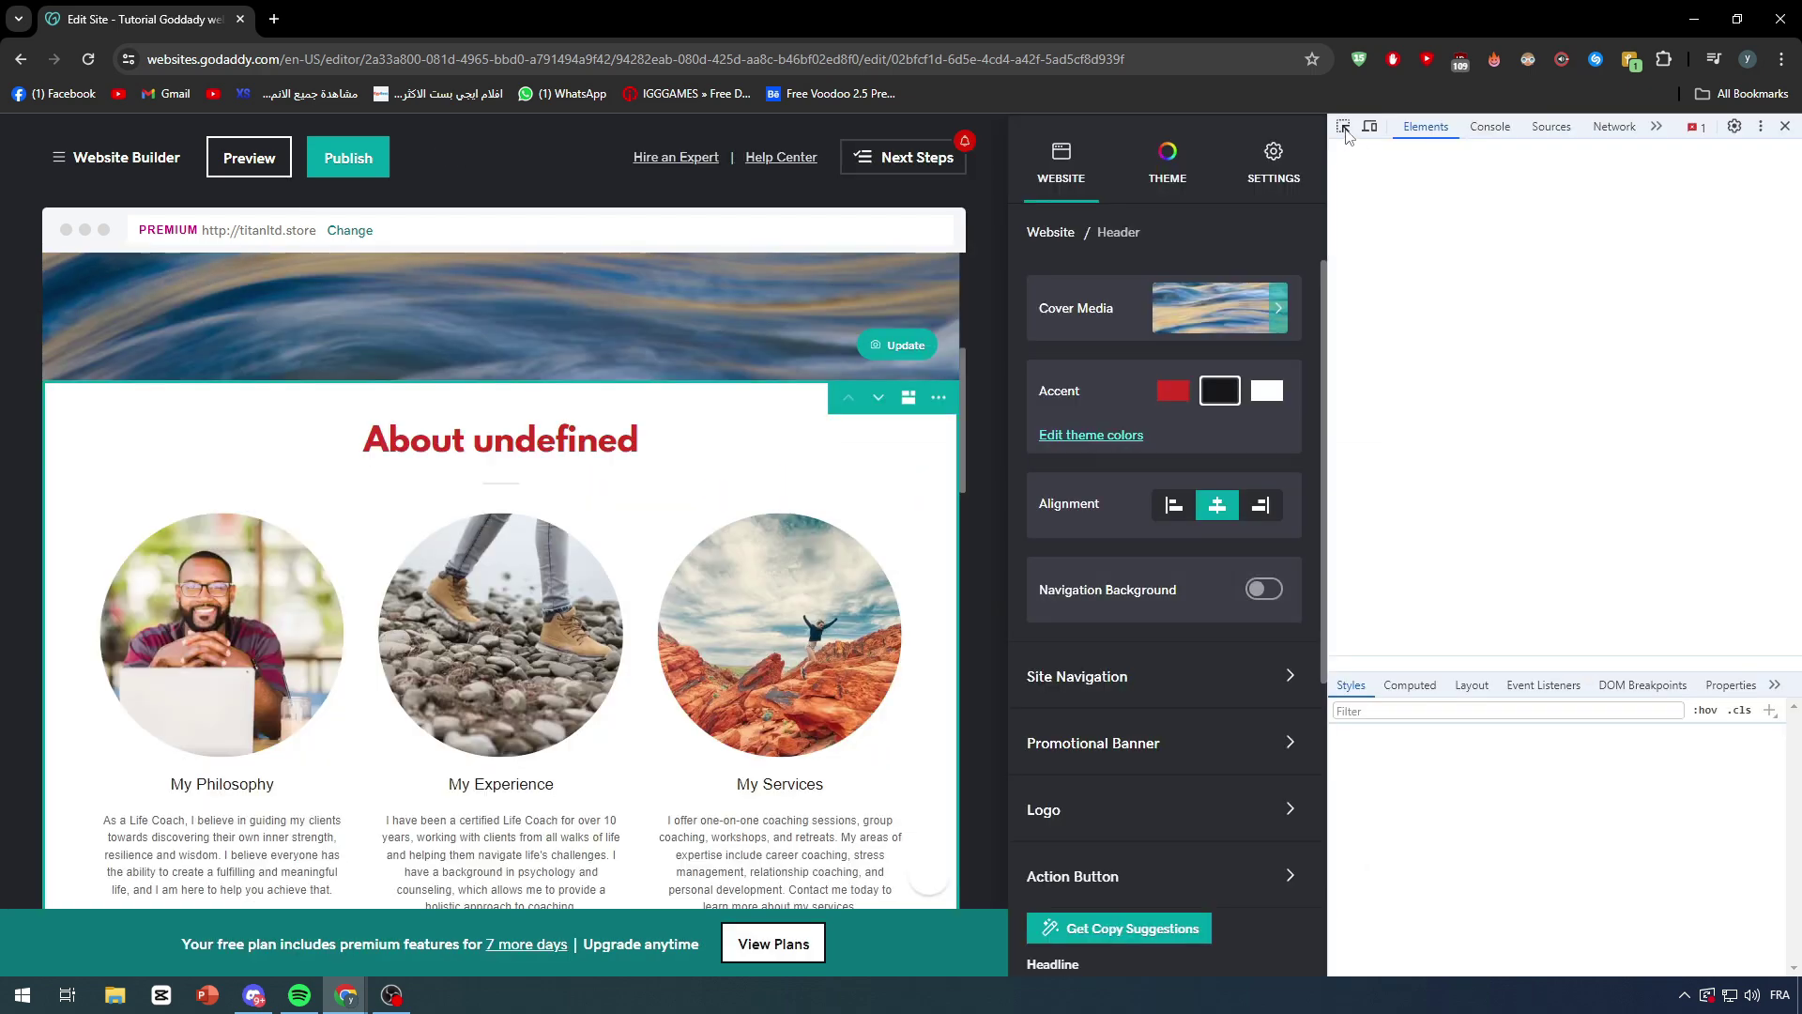
click(1344, 129)
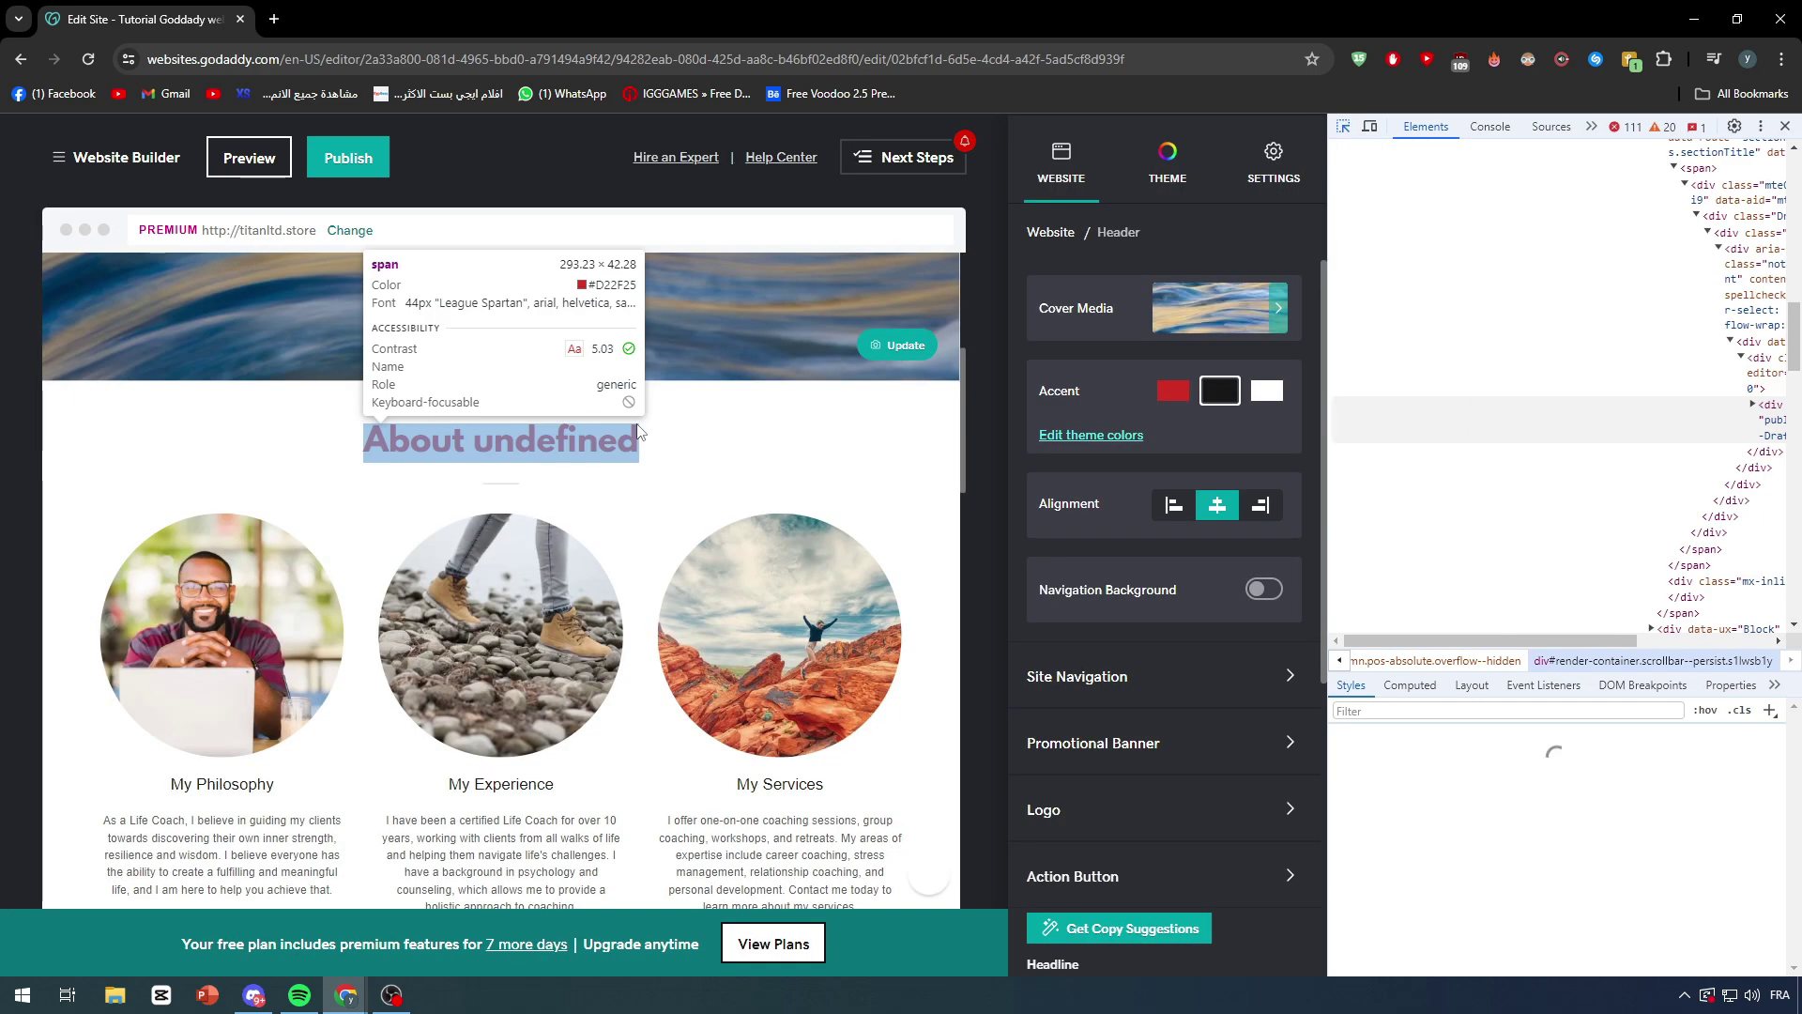
click(638, 433)
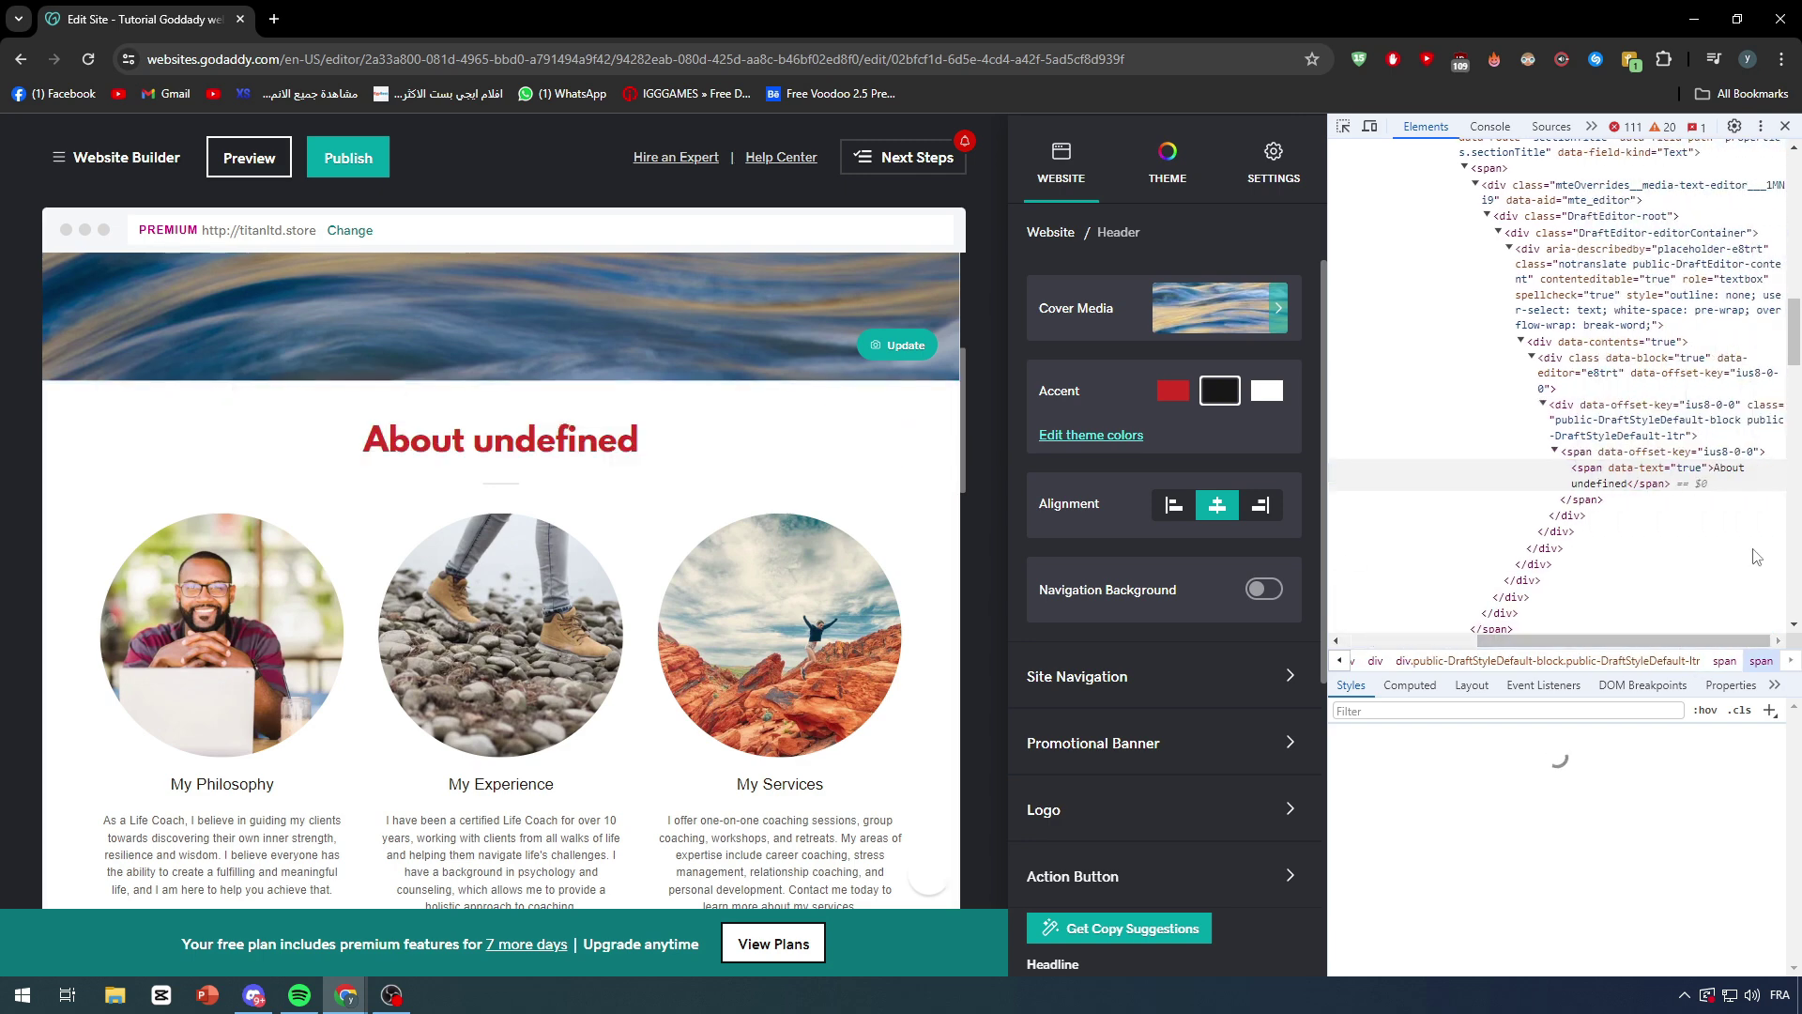
click(1717, 486)
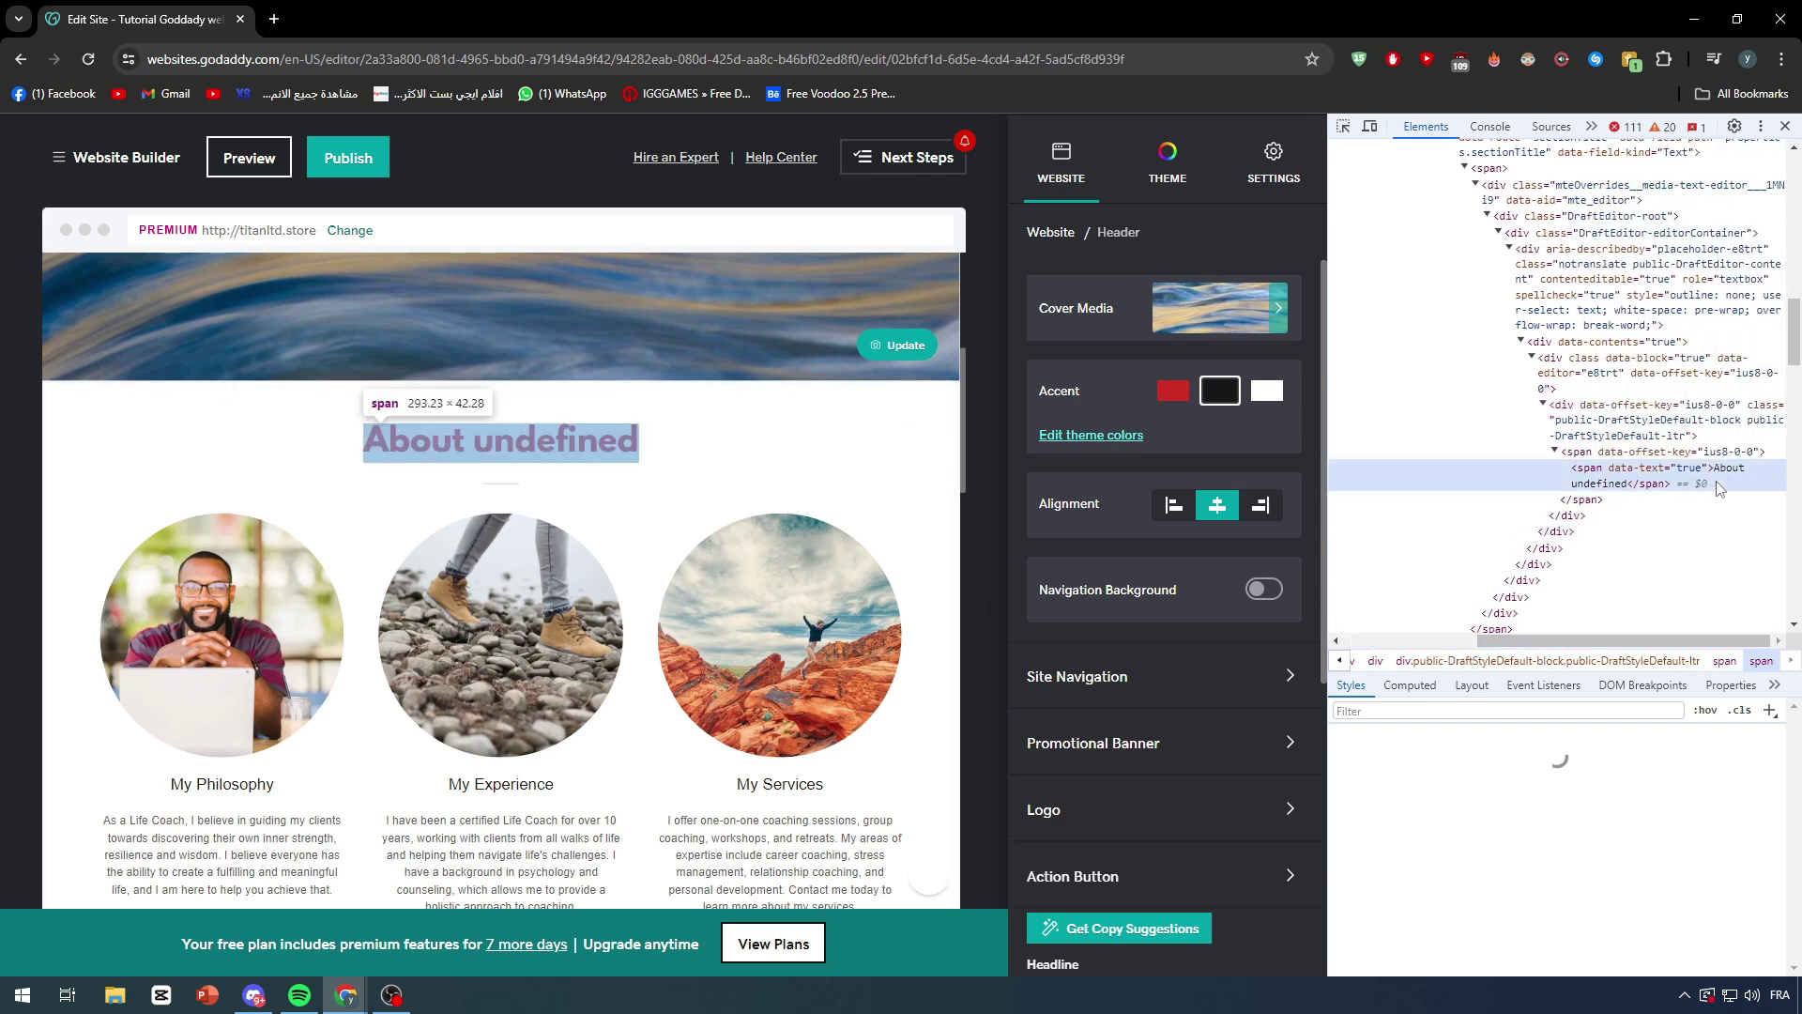
double_click(1721, 478)
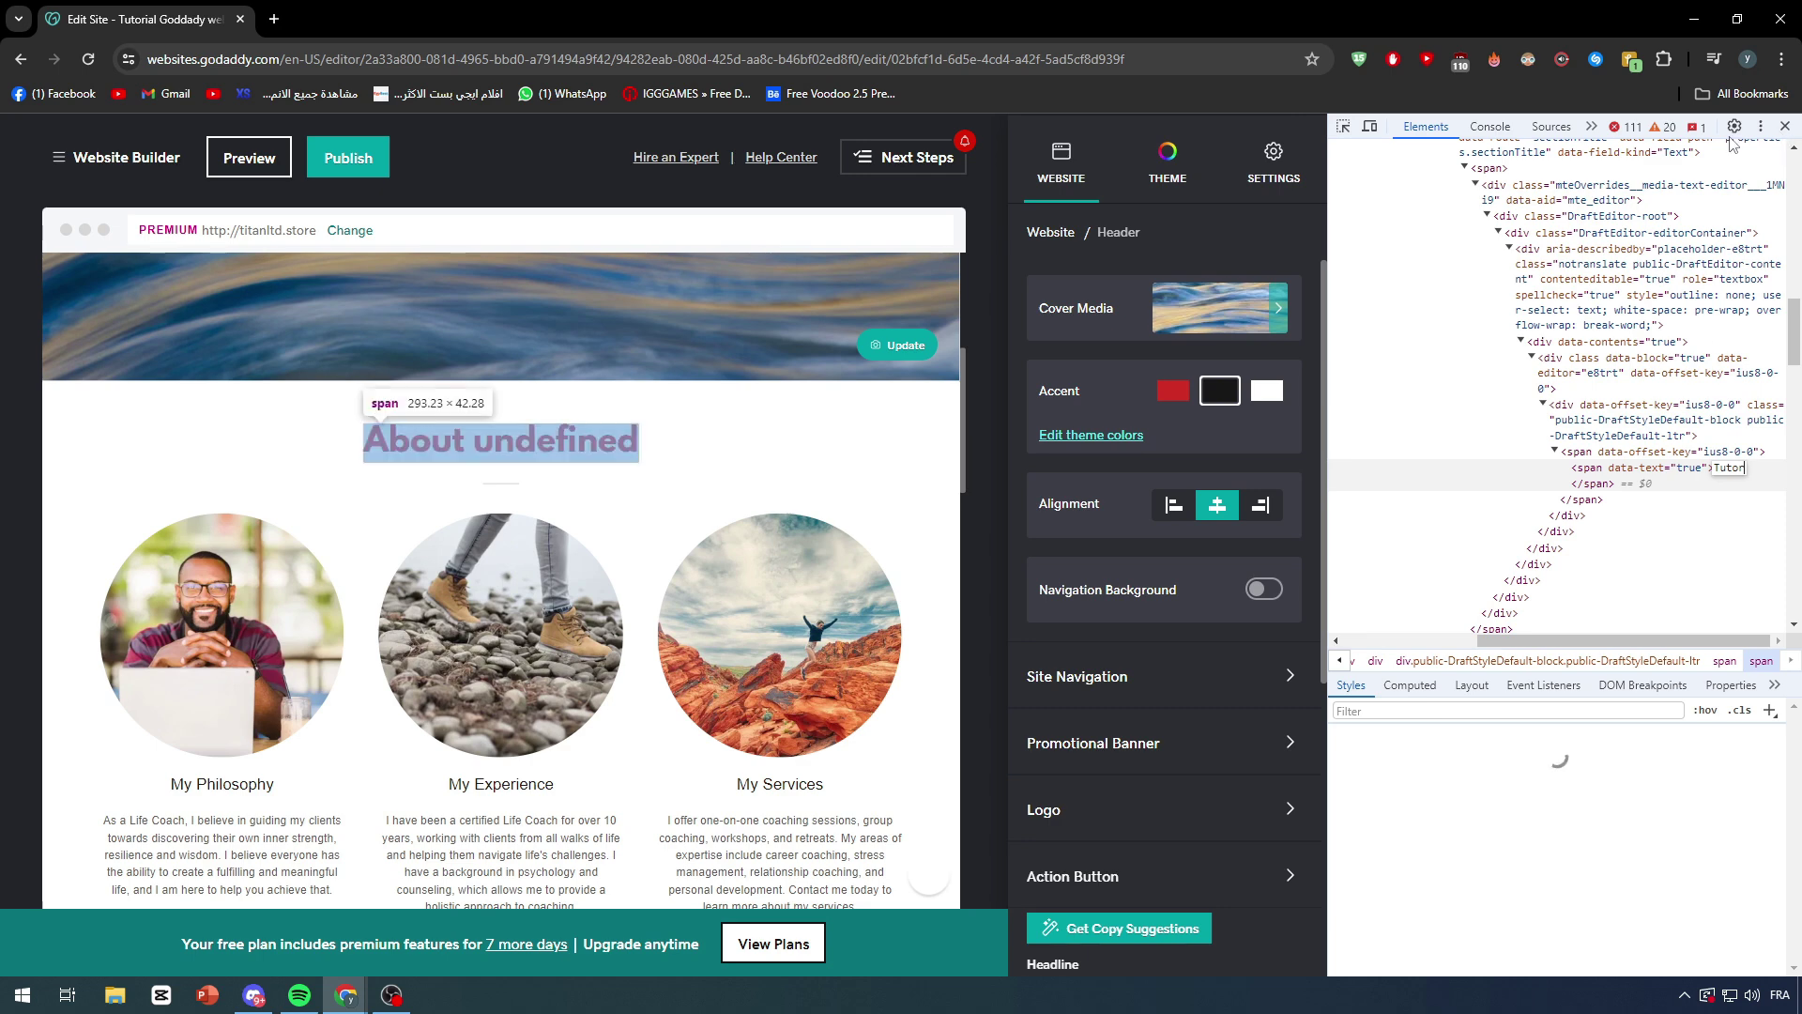
text(ial)
key(Return)
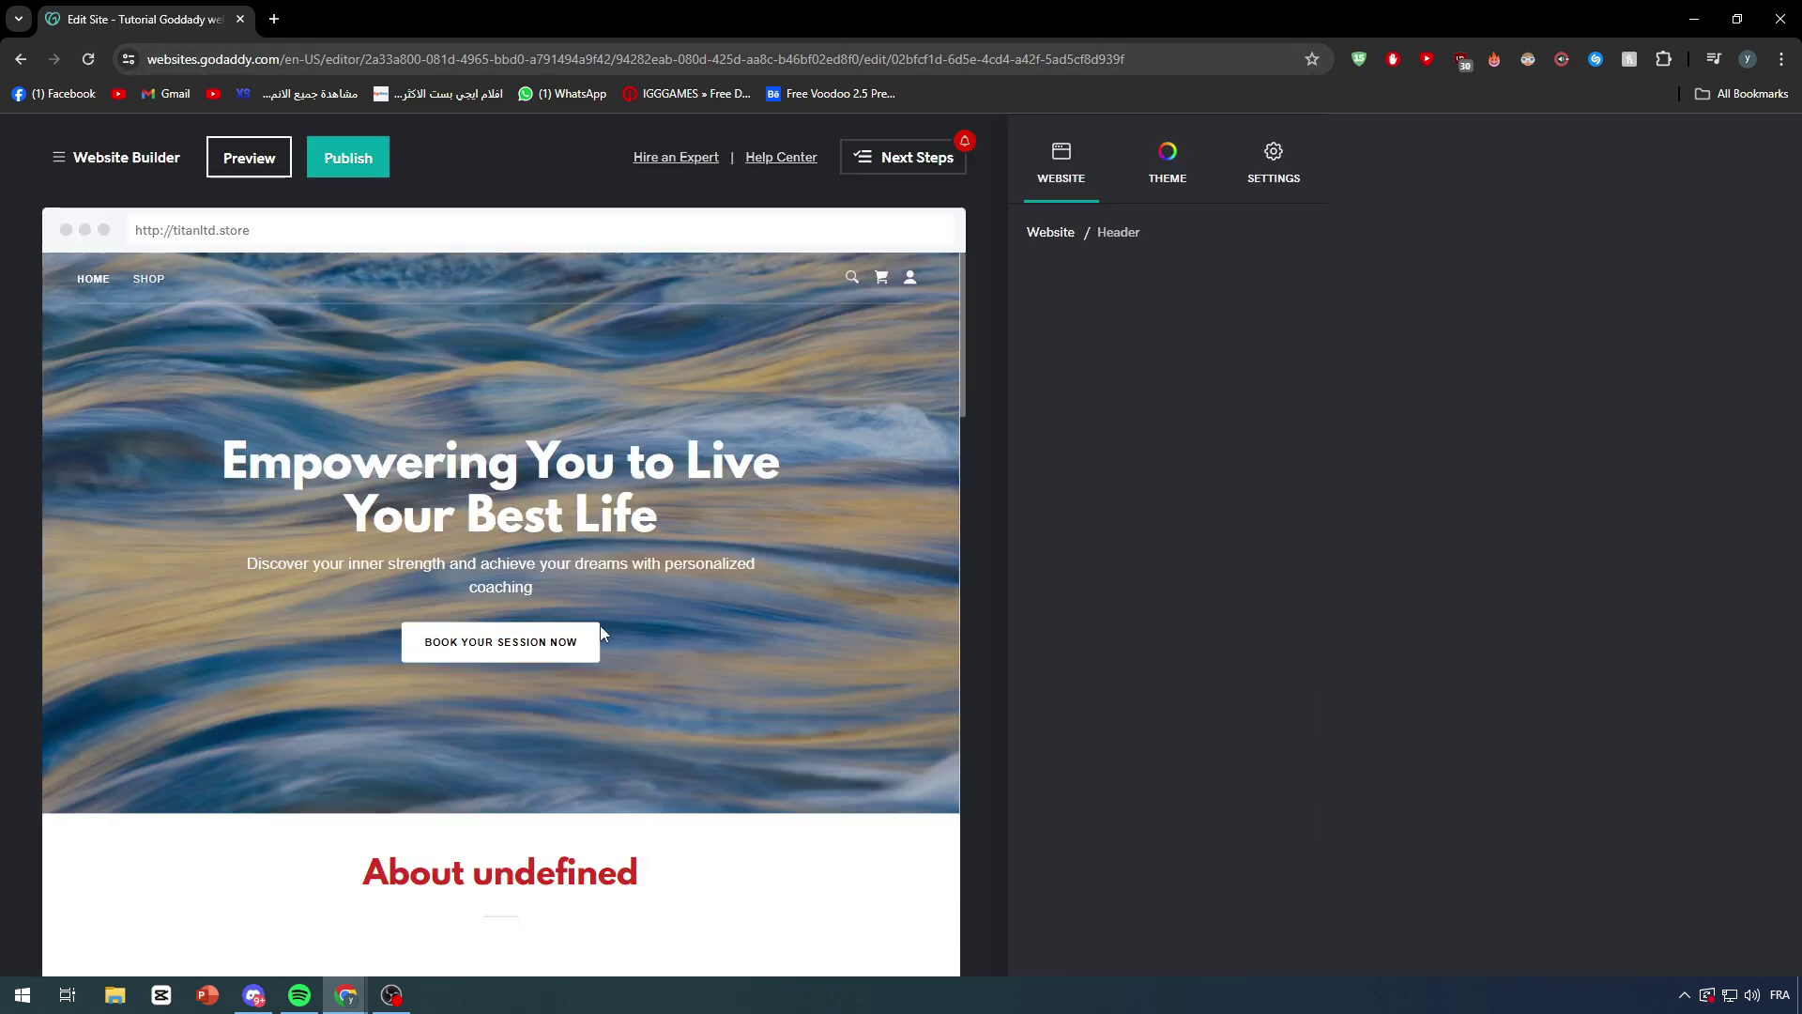
Step: Open a new blank Chrome tab beside the site editor
scroll(526, 406, down, 6)
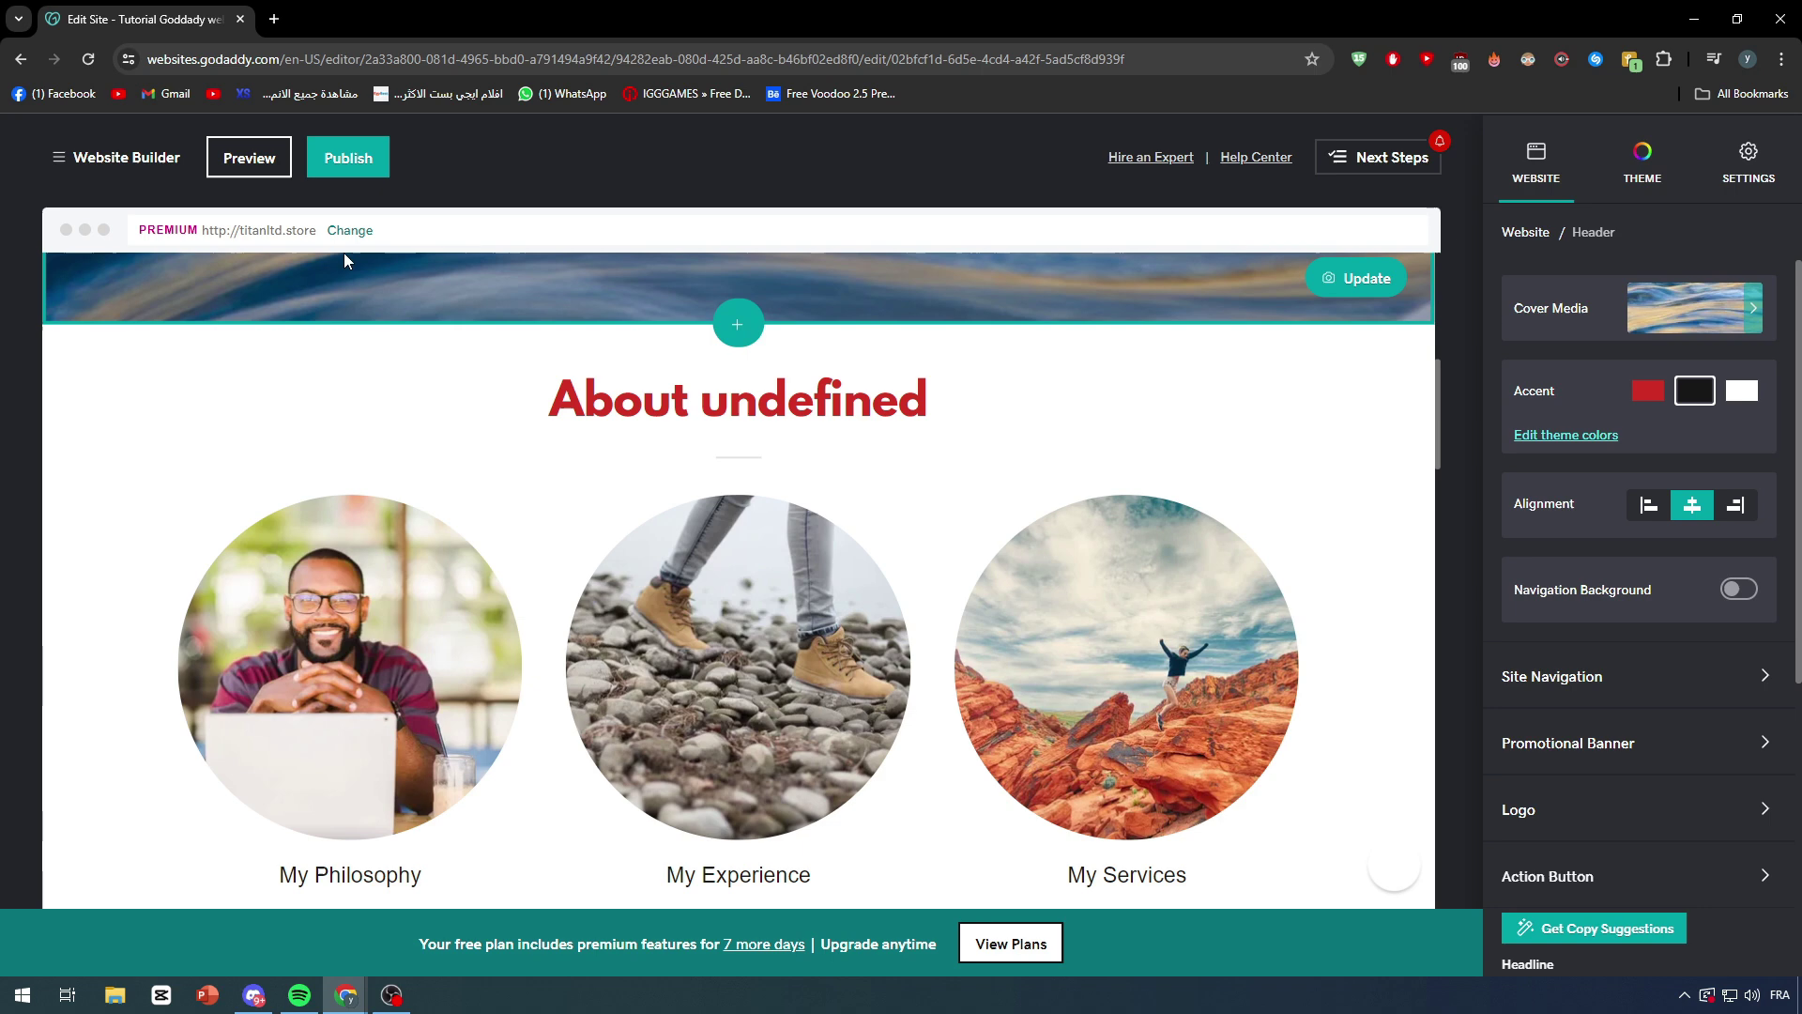
click(274, 18)
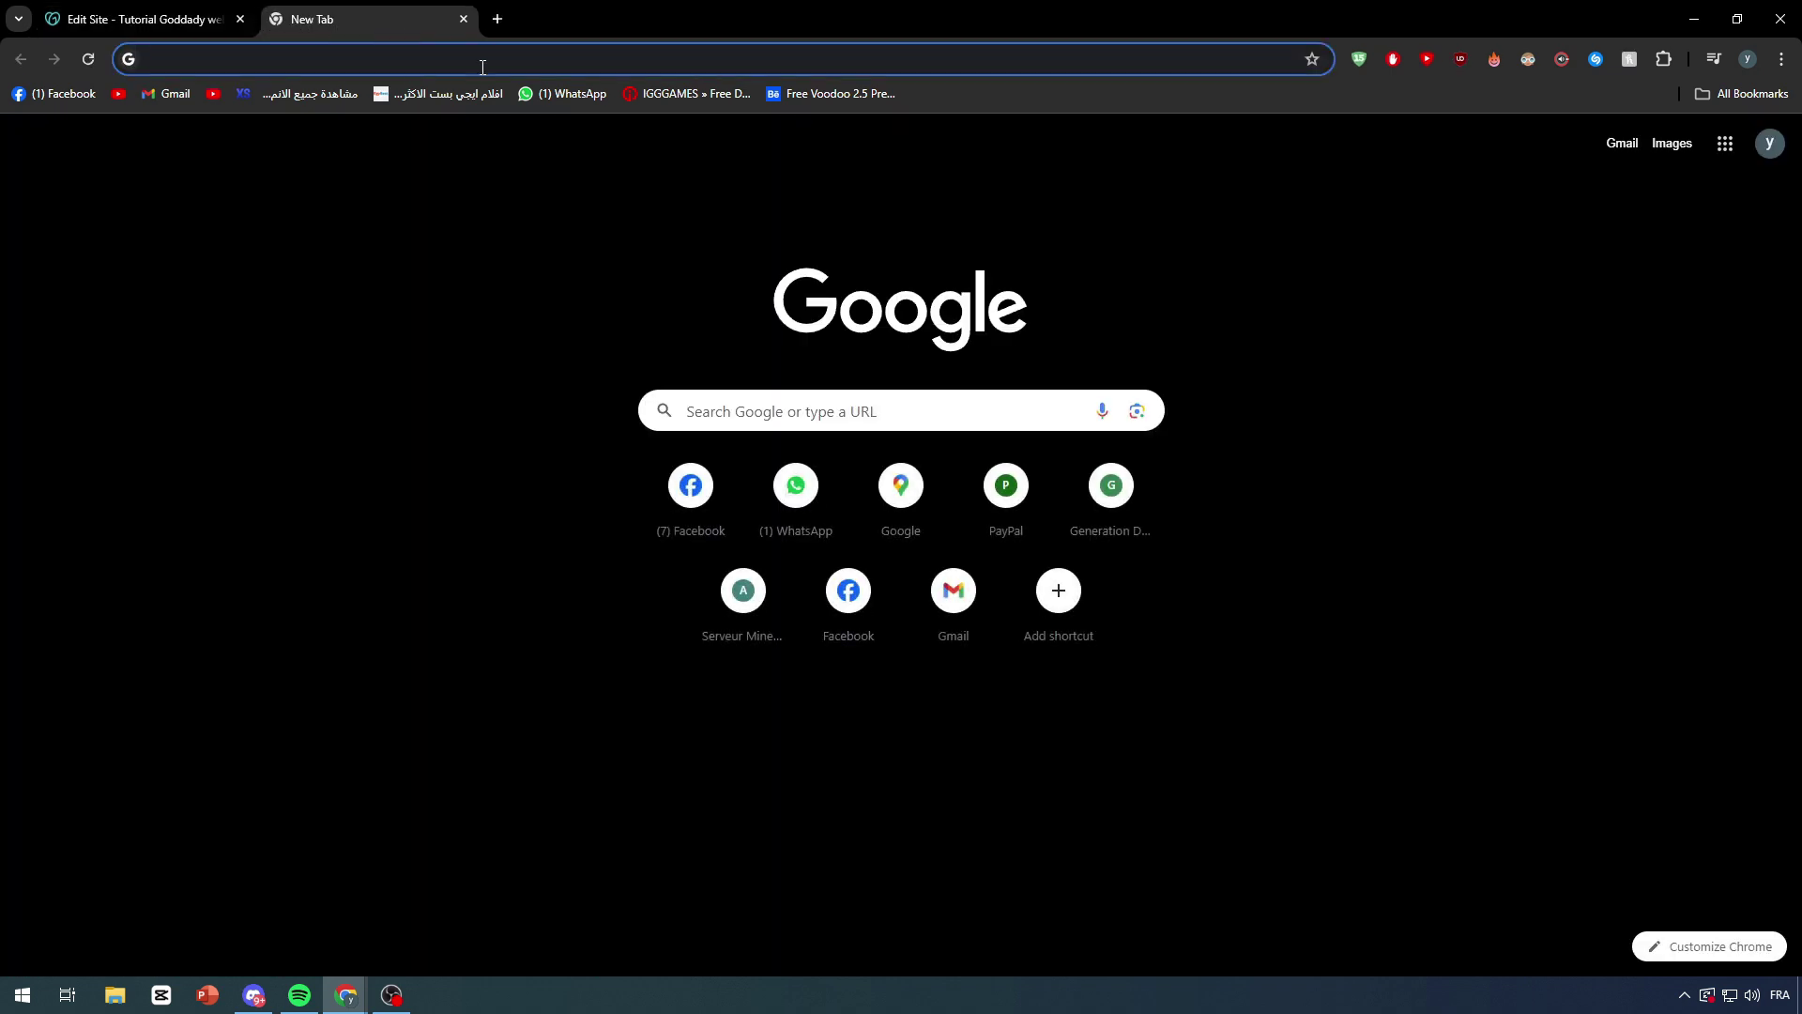
Step: Go to Amazon by entering 'ama' in the address bar and taking the suggestion
text(ama)
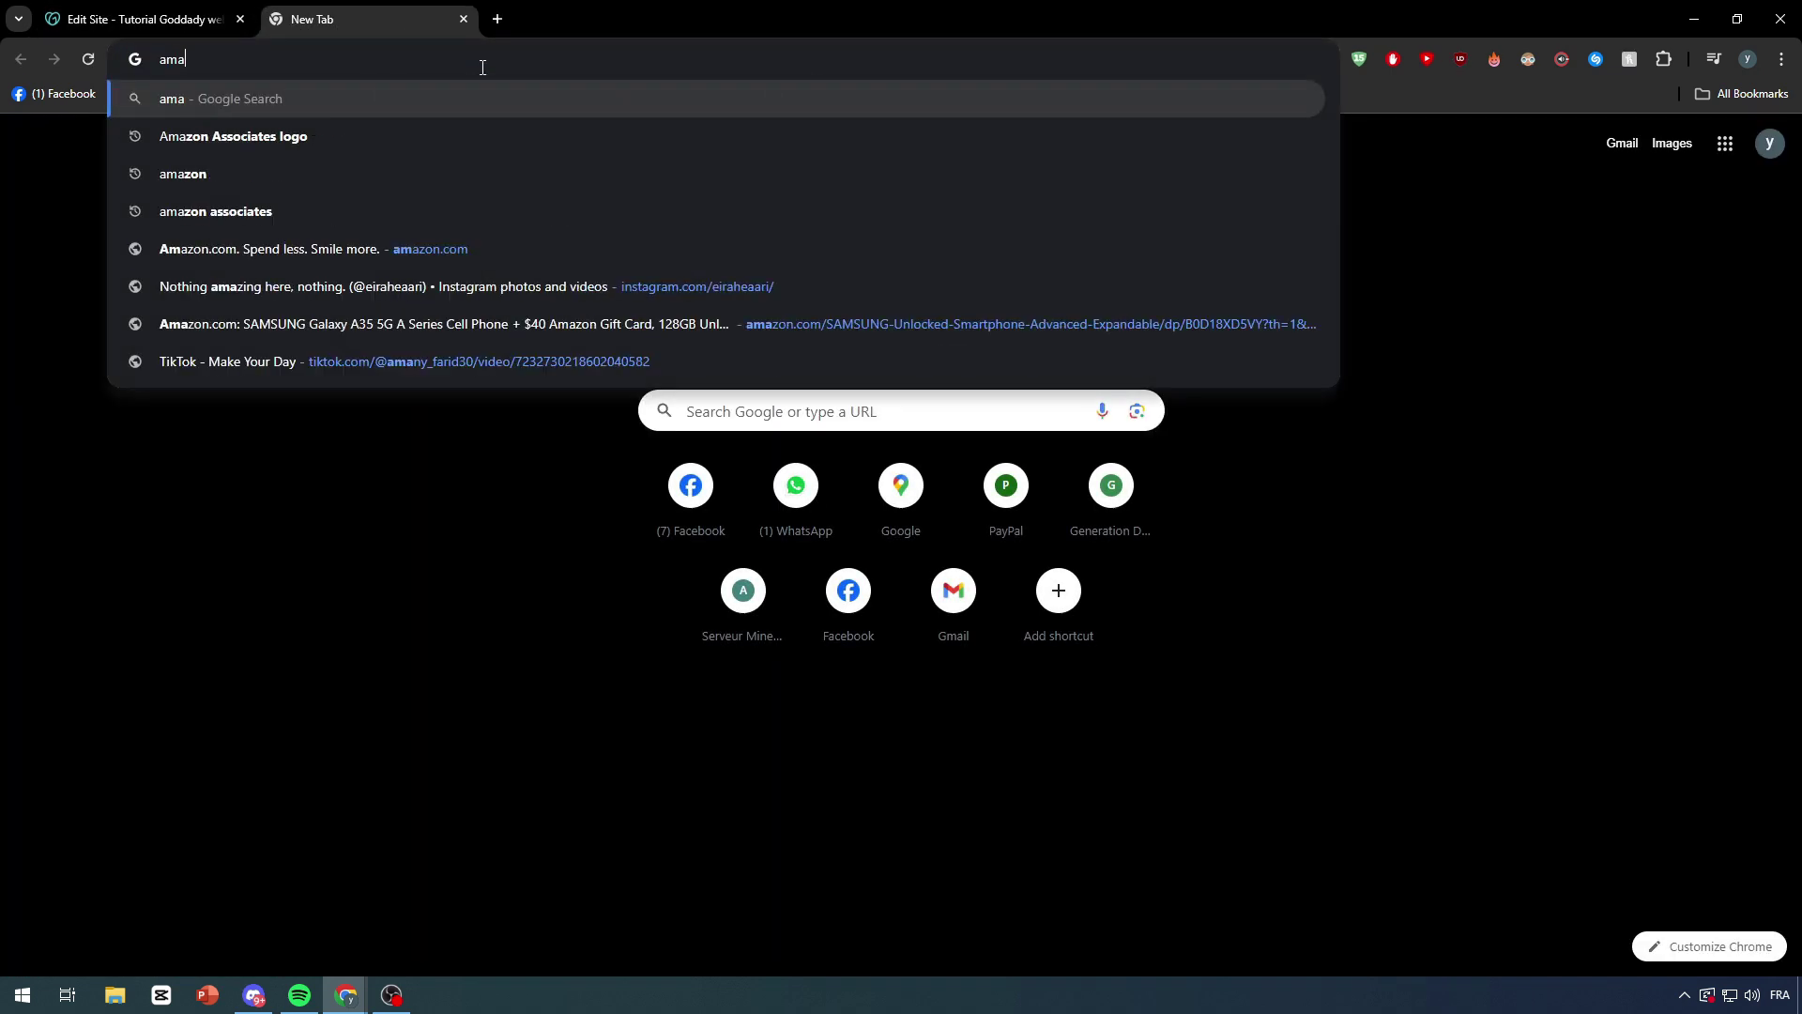
key(Return)
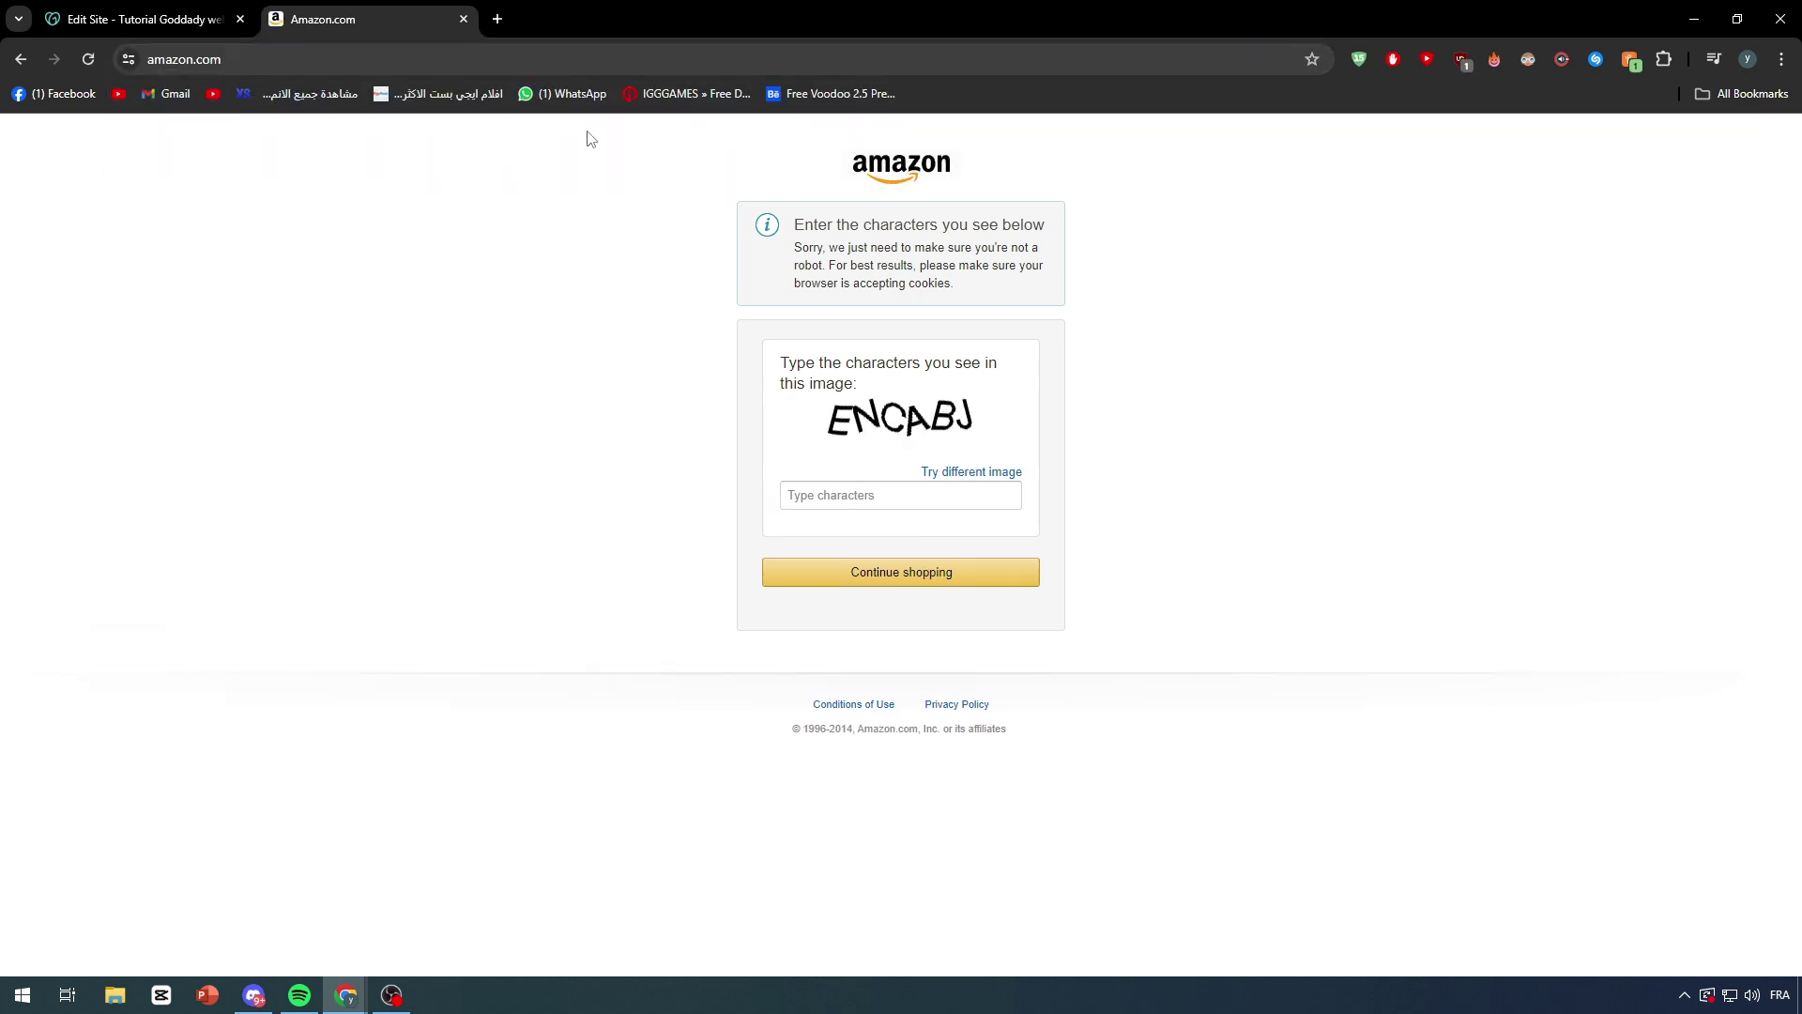
click(591, 58)
Step: Enter the robot-check characters and continue shopping to reach the Amazon homepage
click(856, 495)
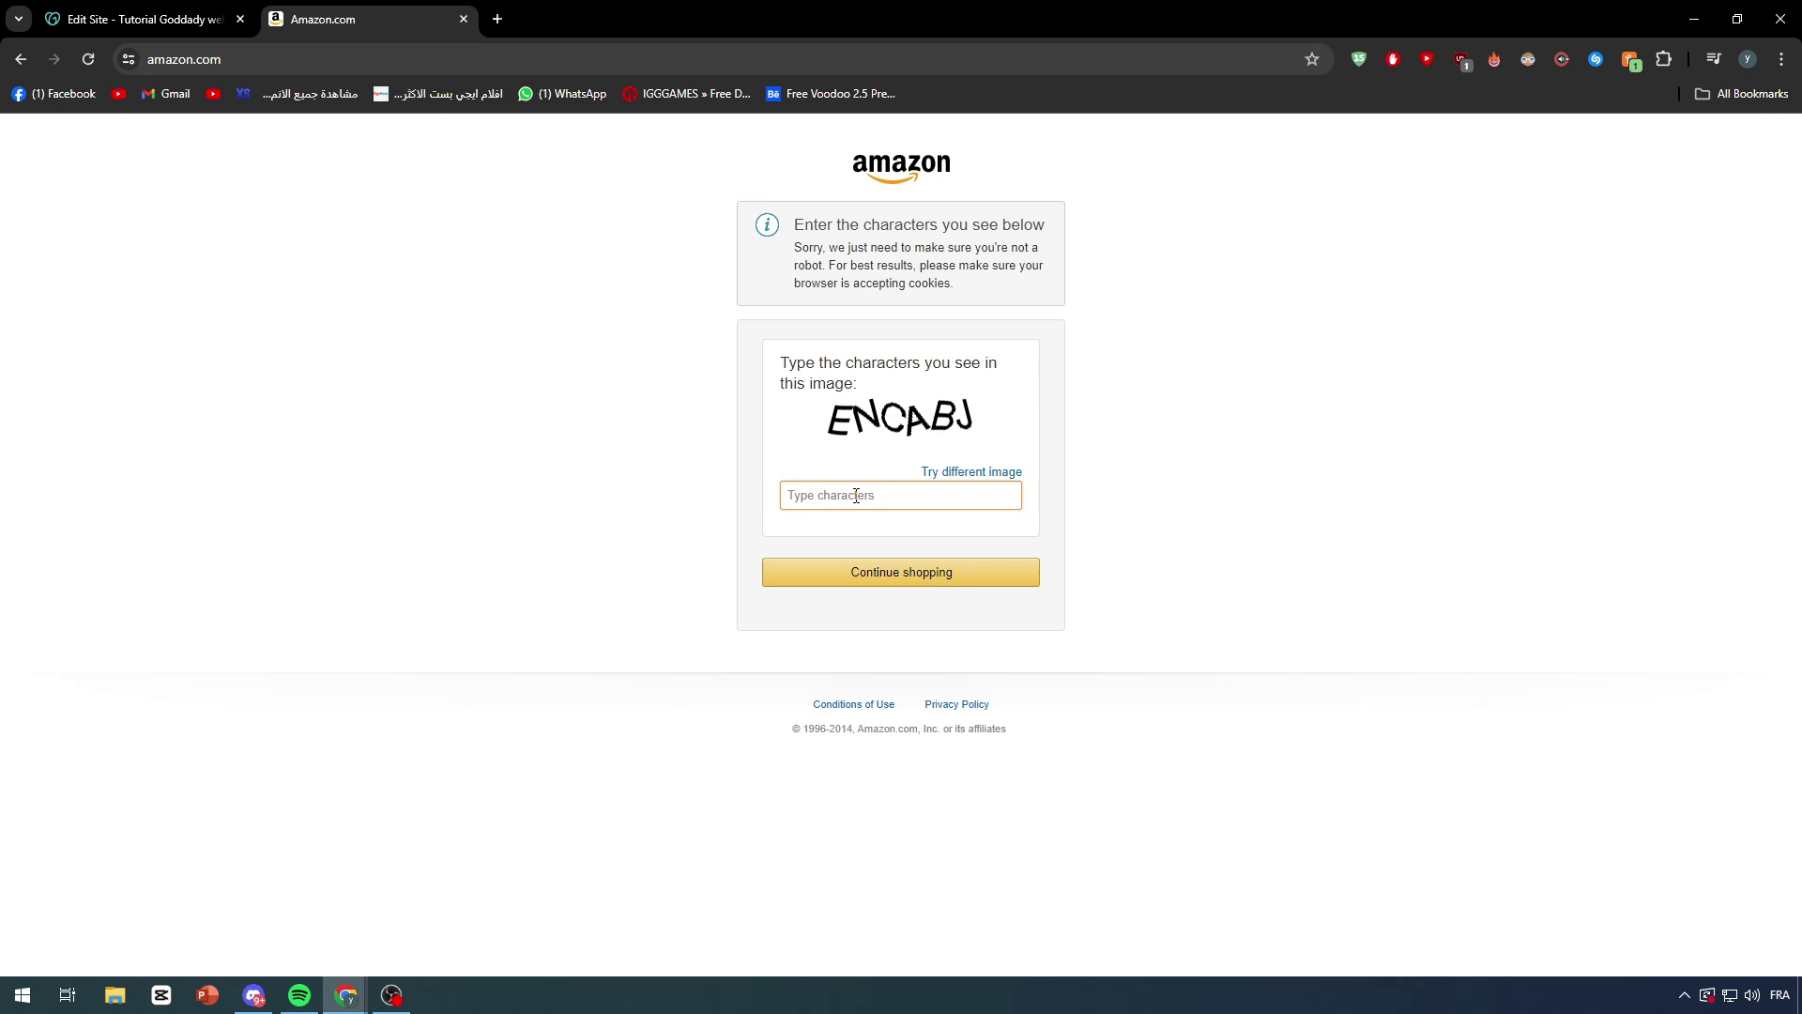
text(ENCABJ)
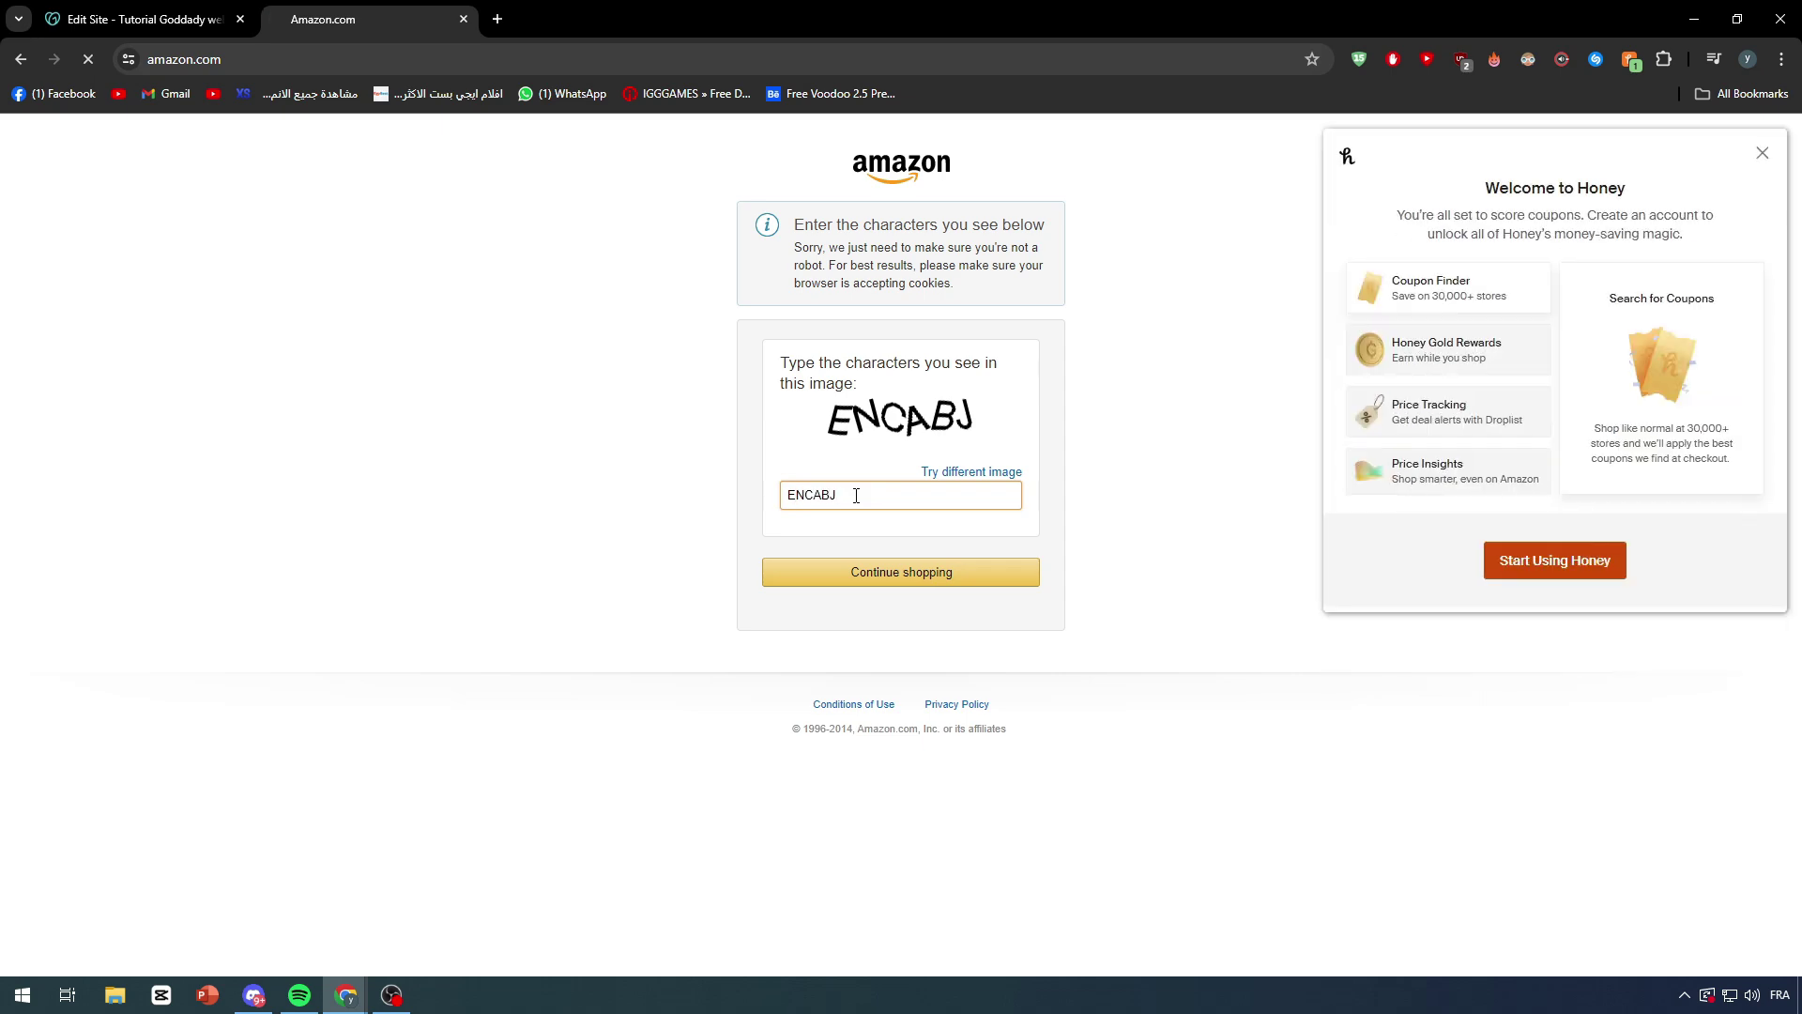
click(956, 576)
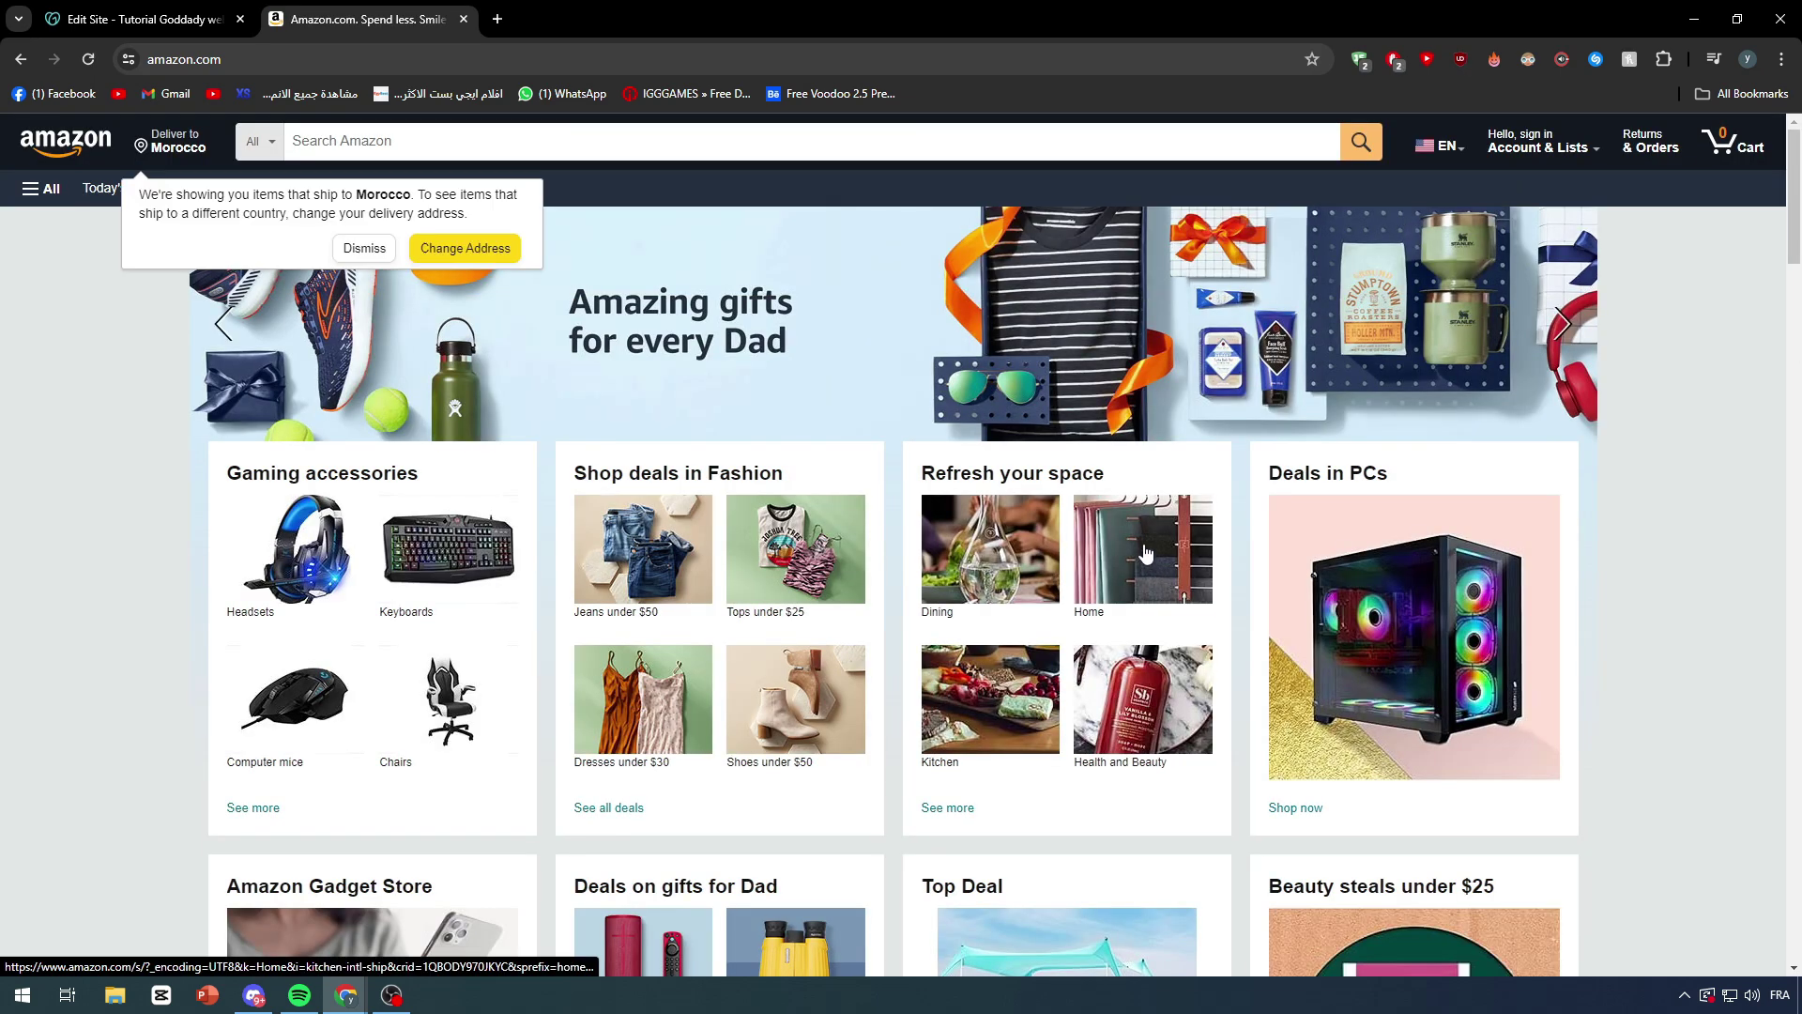
scroll(1370, 601, down, 3)
scroll(1182, 302, up, 3)
Step: Use Amazon's DevTools to change the Deals in PCs card heading to 'Hello guys'
right_click(1638, 441)
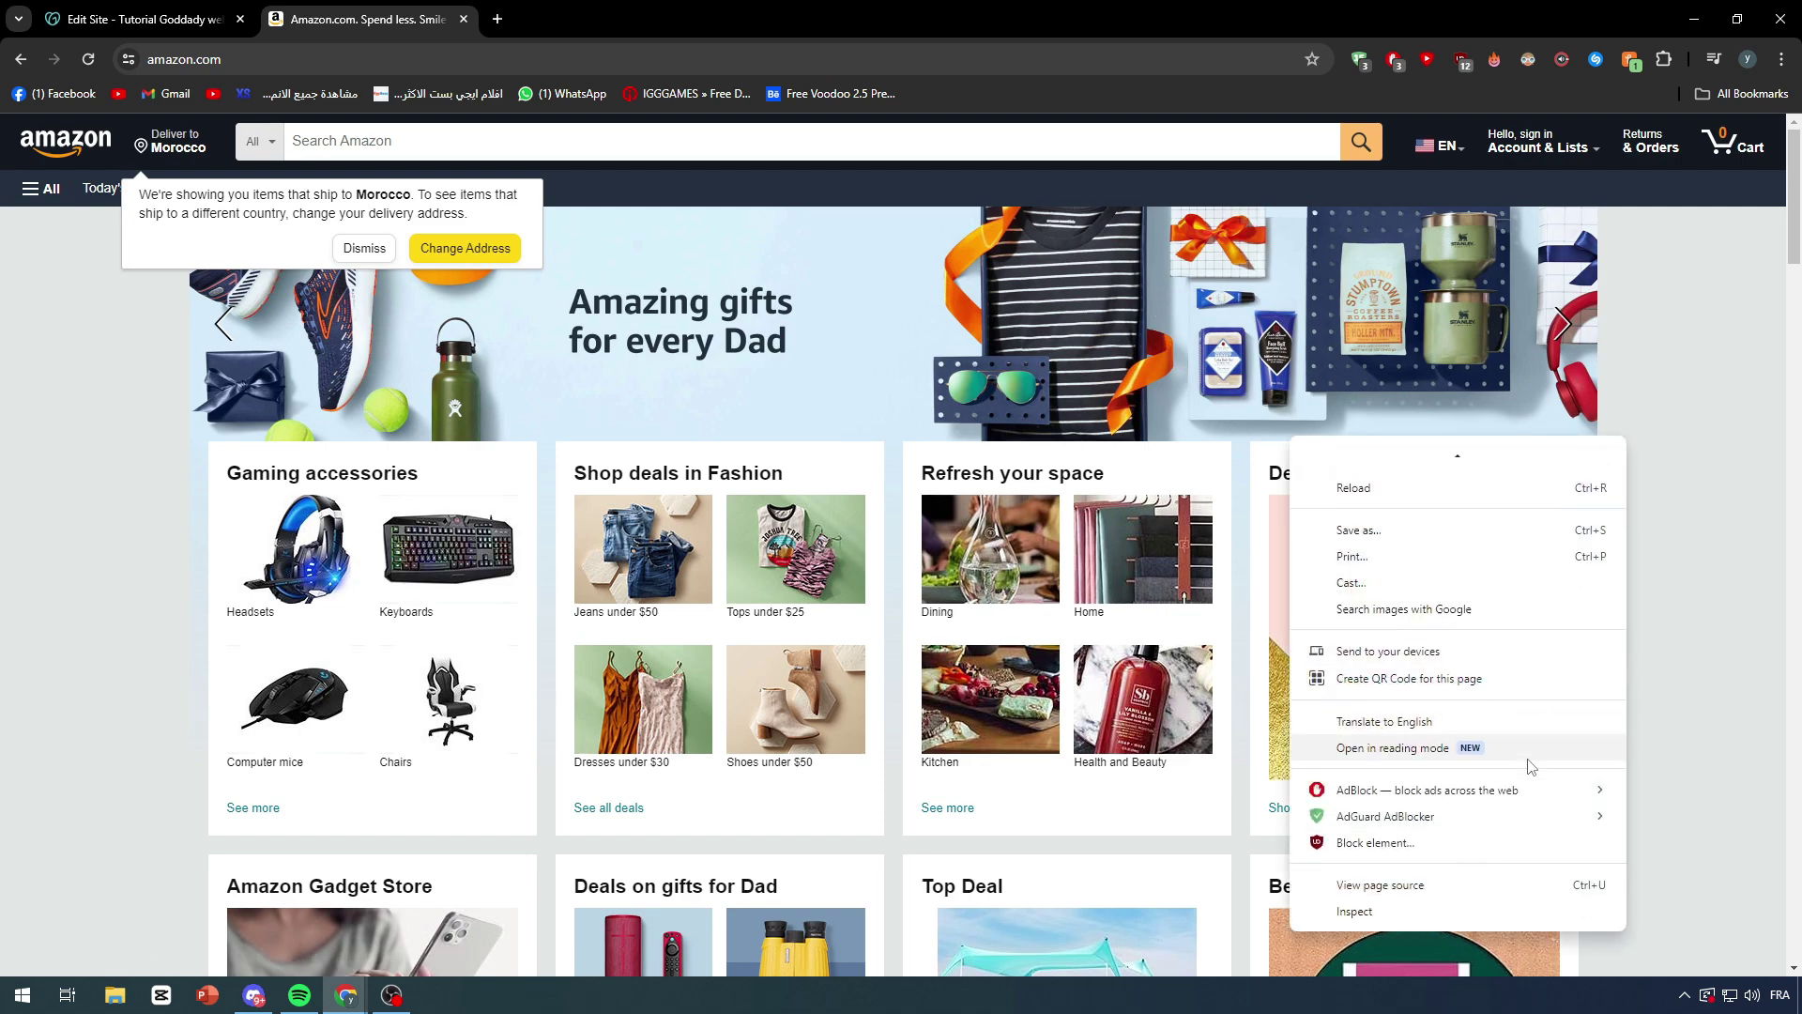
click(1401, 904)
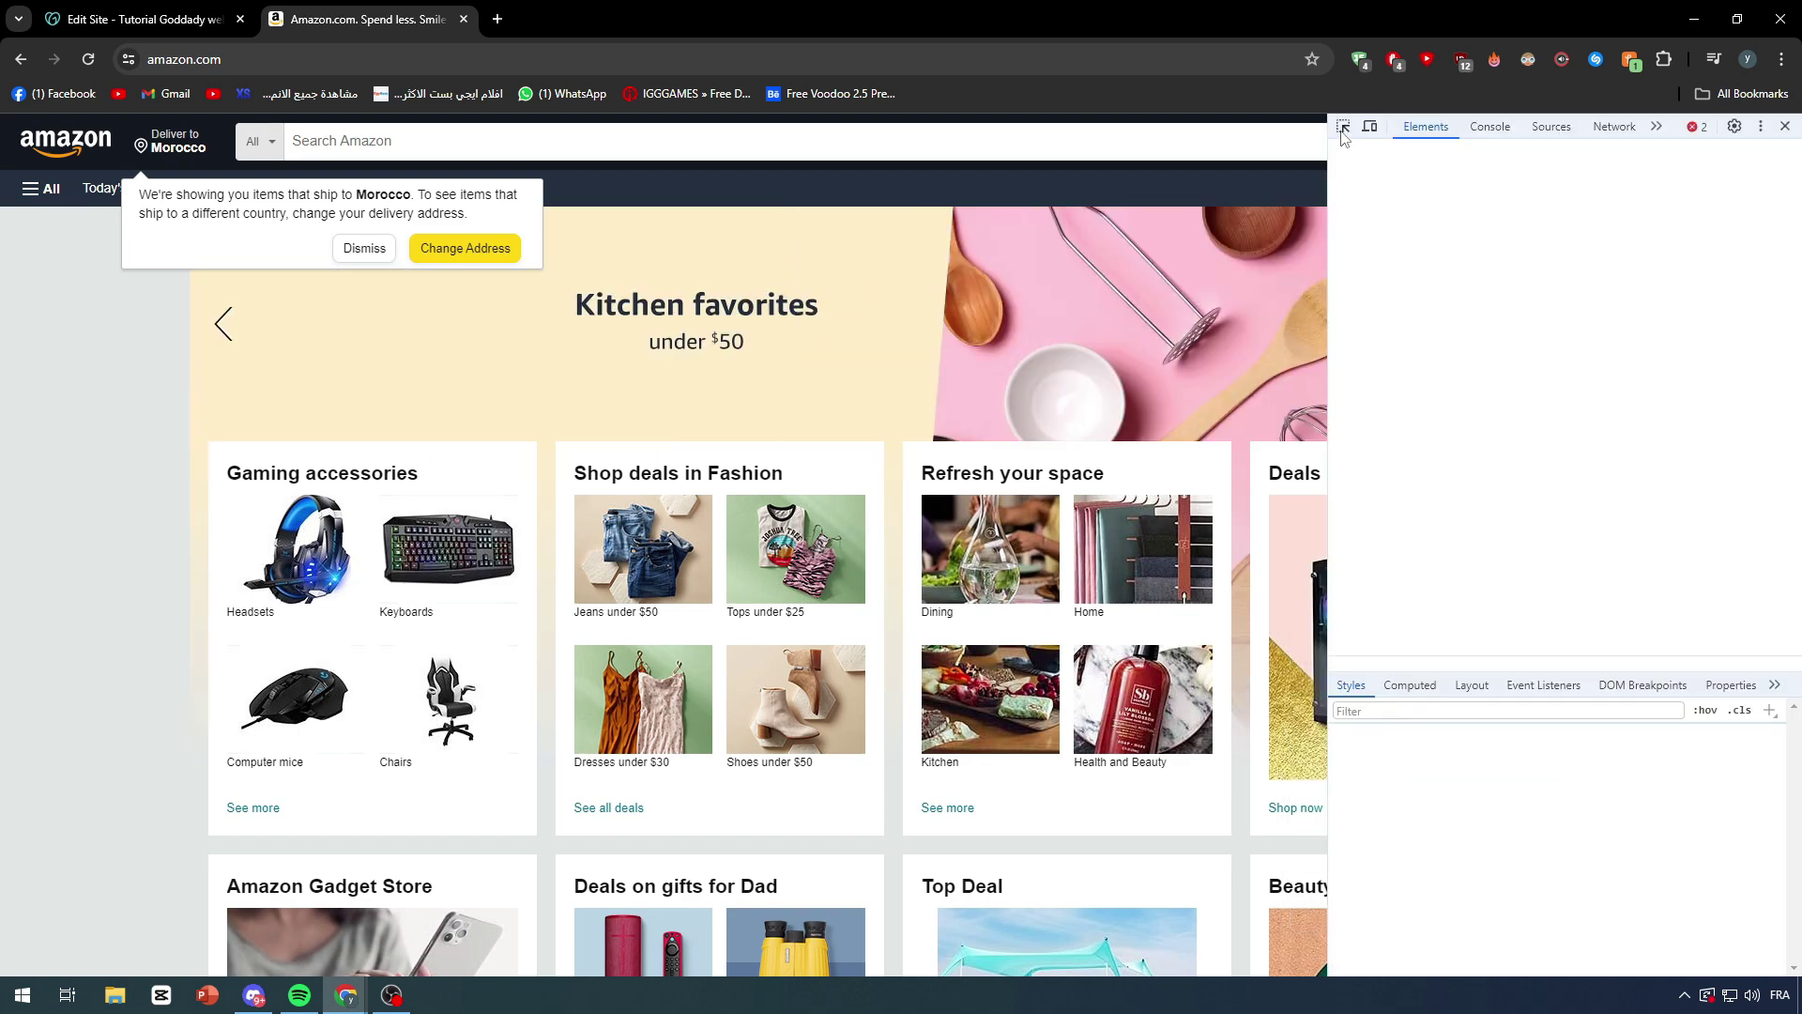
click(1343, 128)
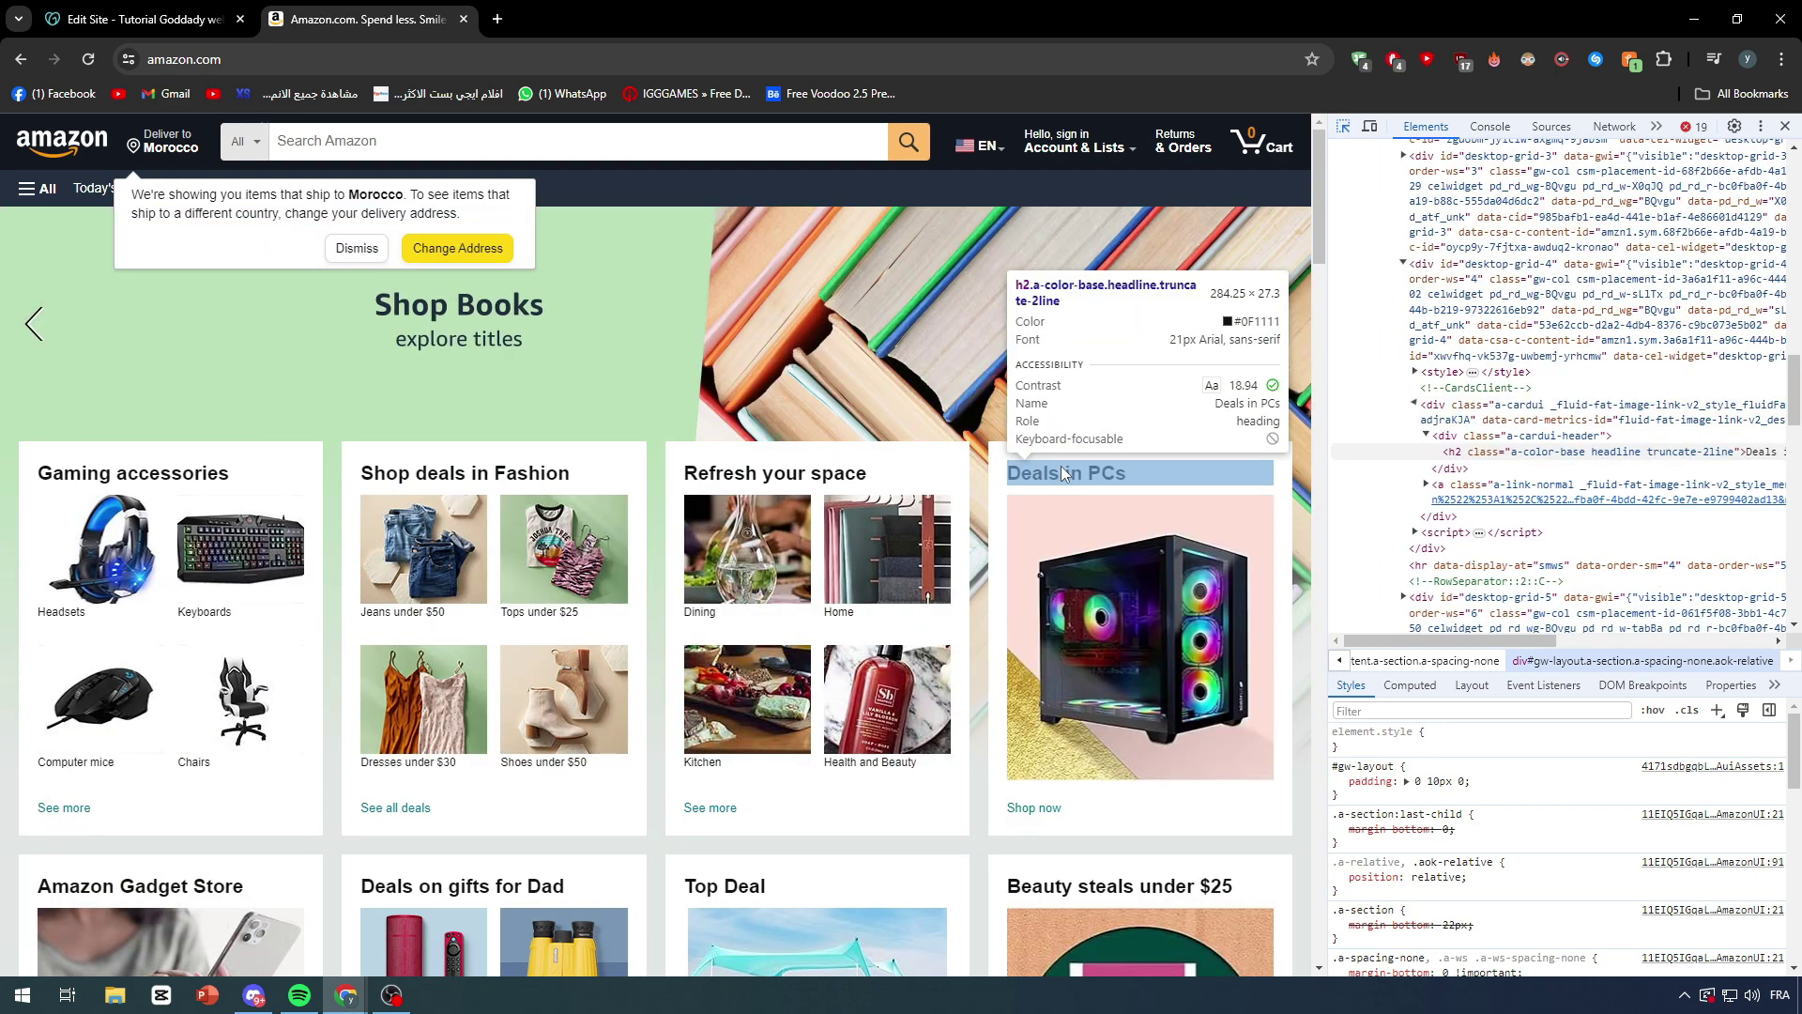
click(1067, 473)
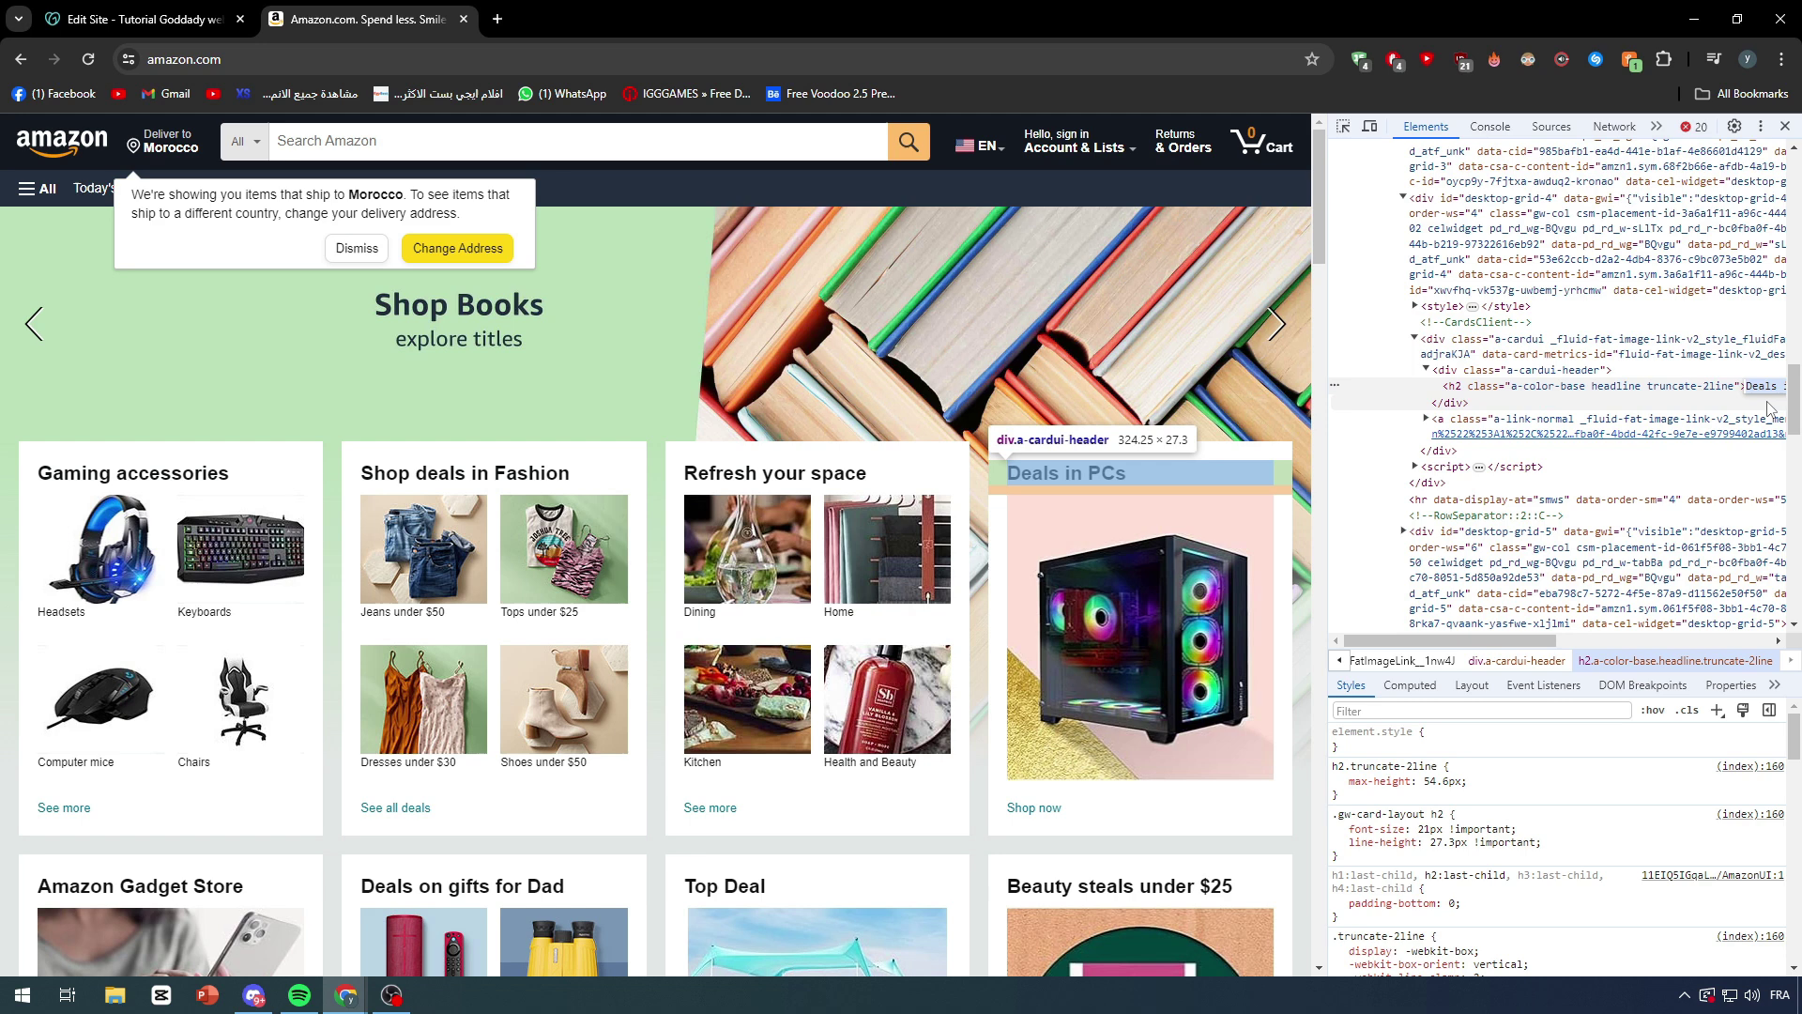
text(ELLO)
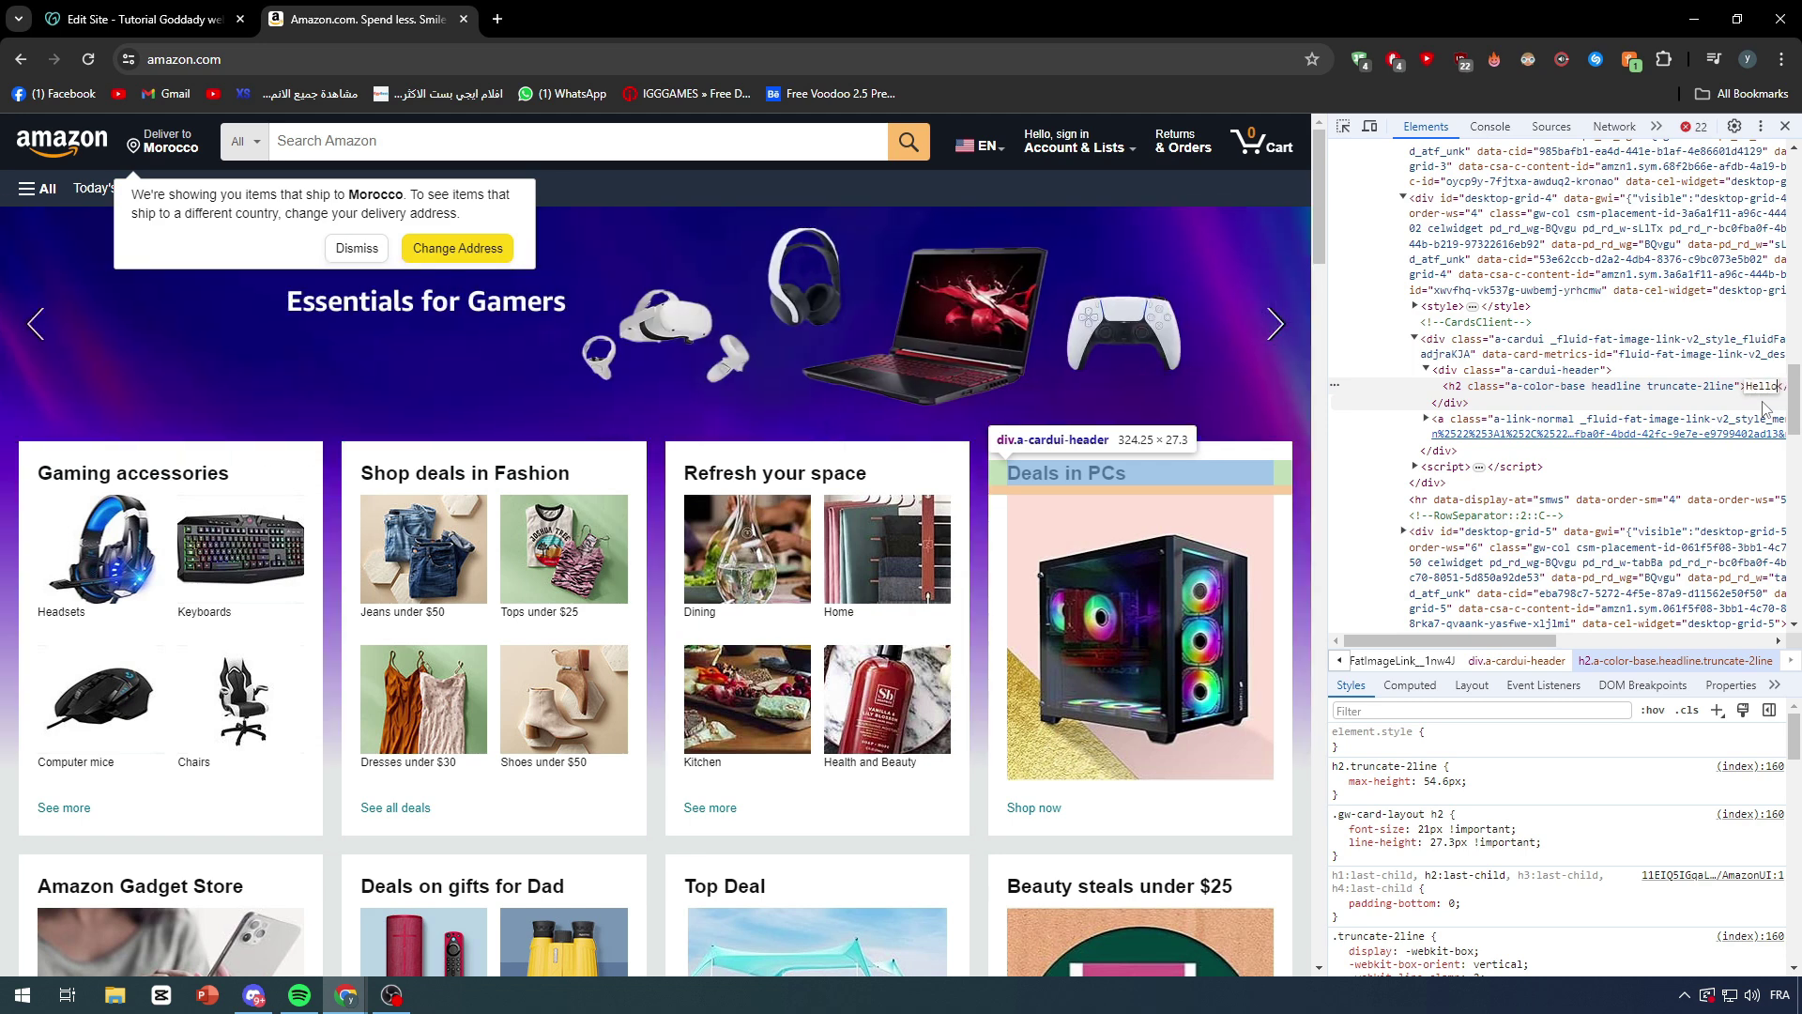
text( guys)
key(Return)
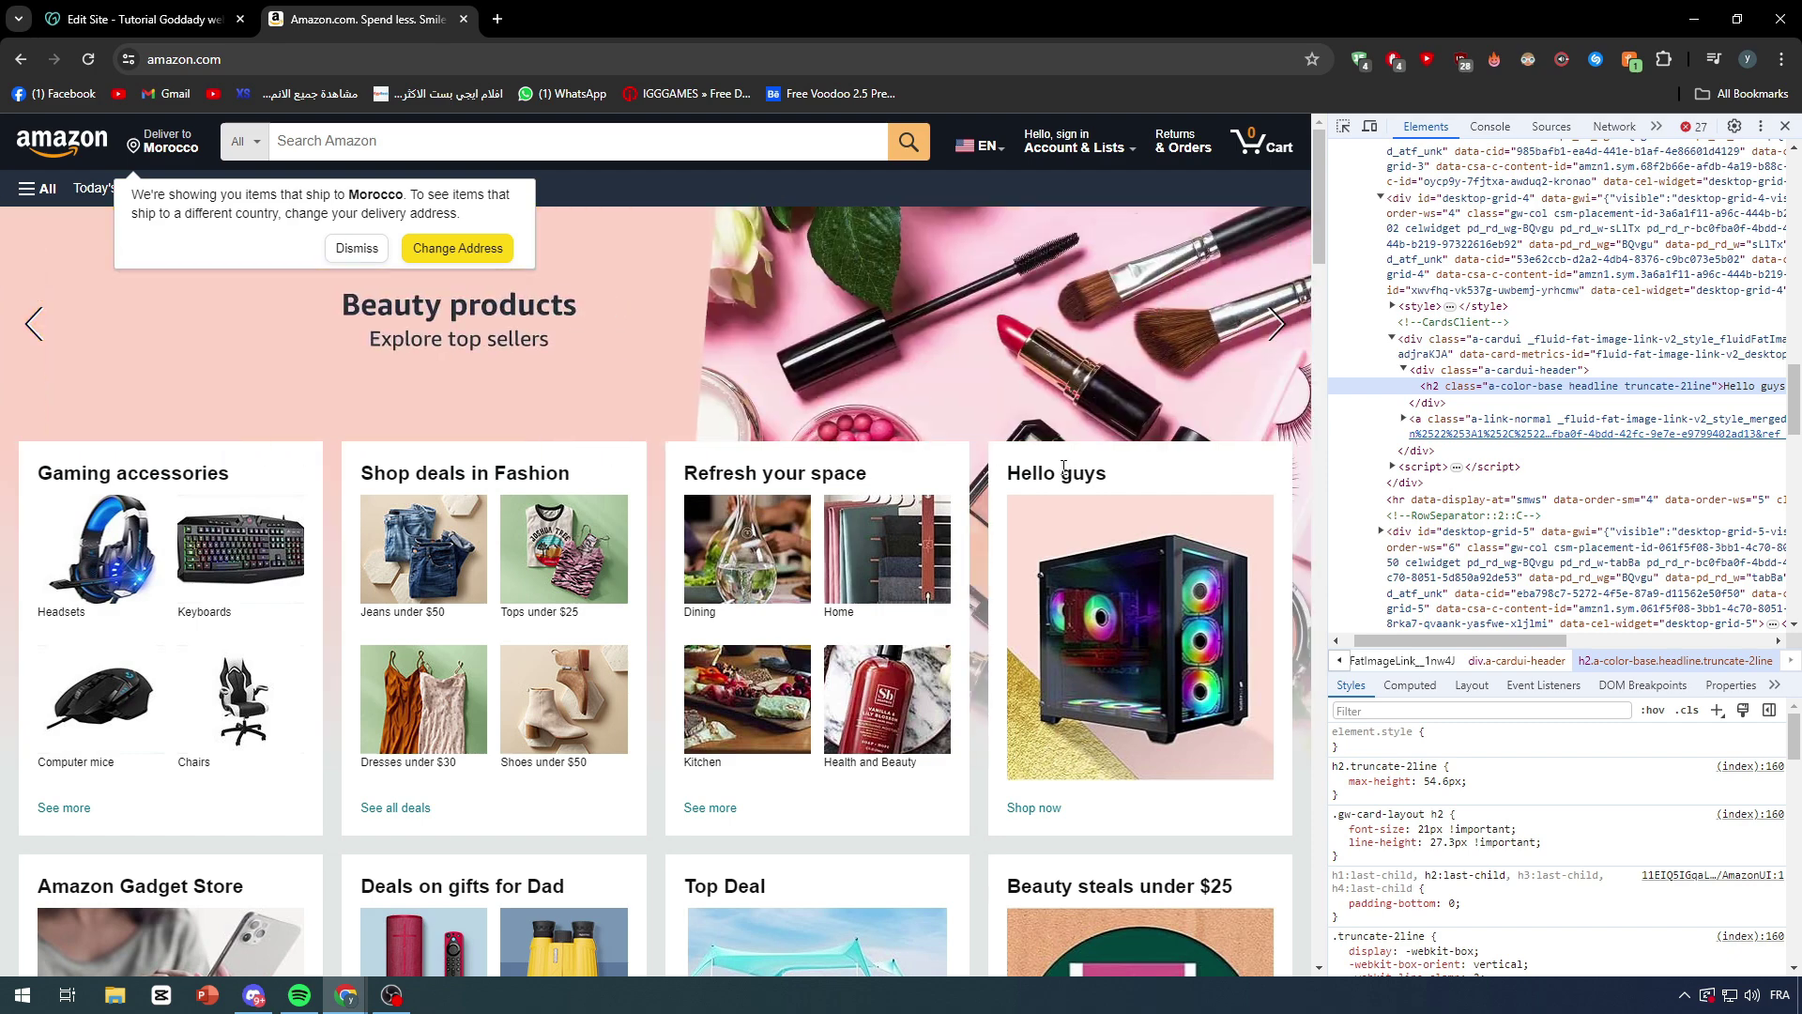
Step: Select the edited 'Hello guys' heading on the page and close DevTools
triple_click(1056, 474)
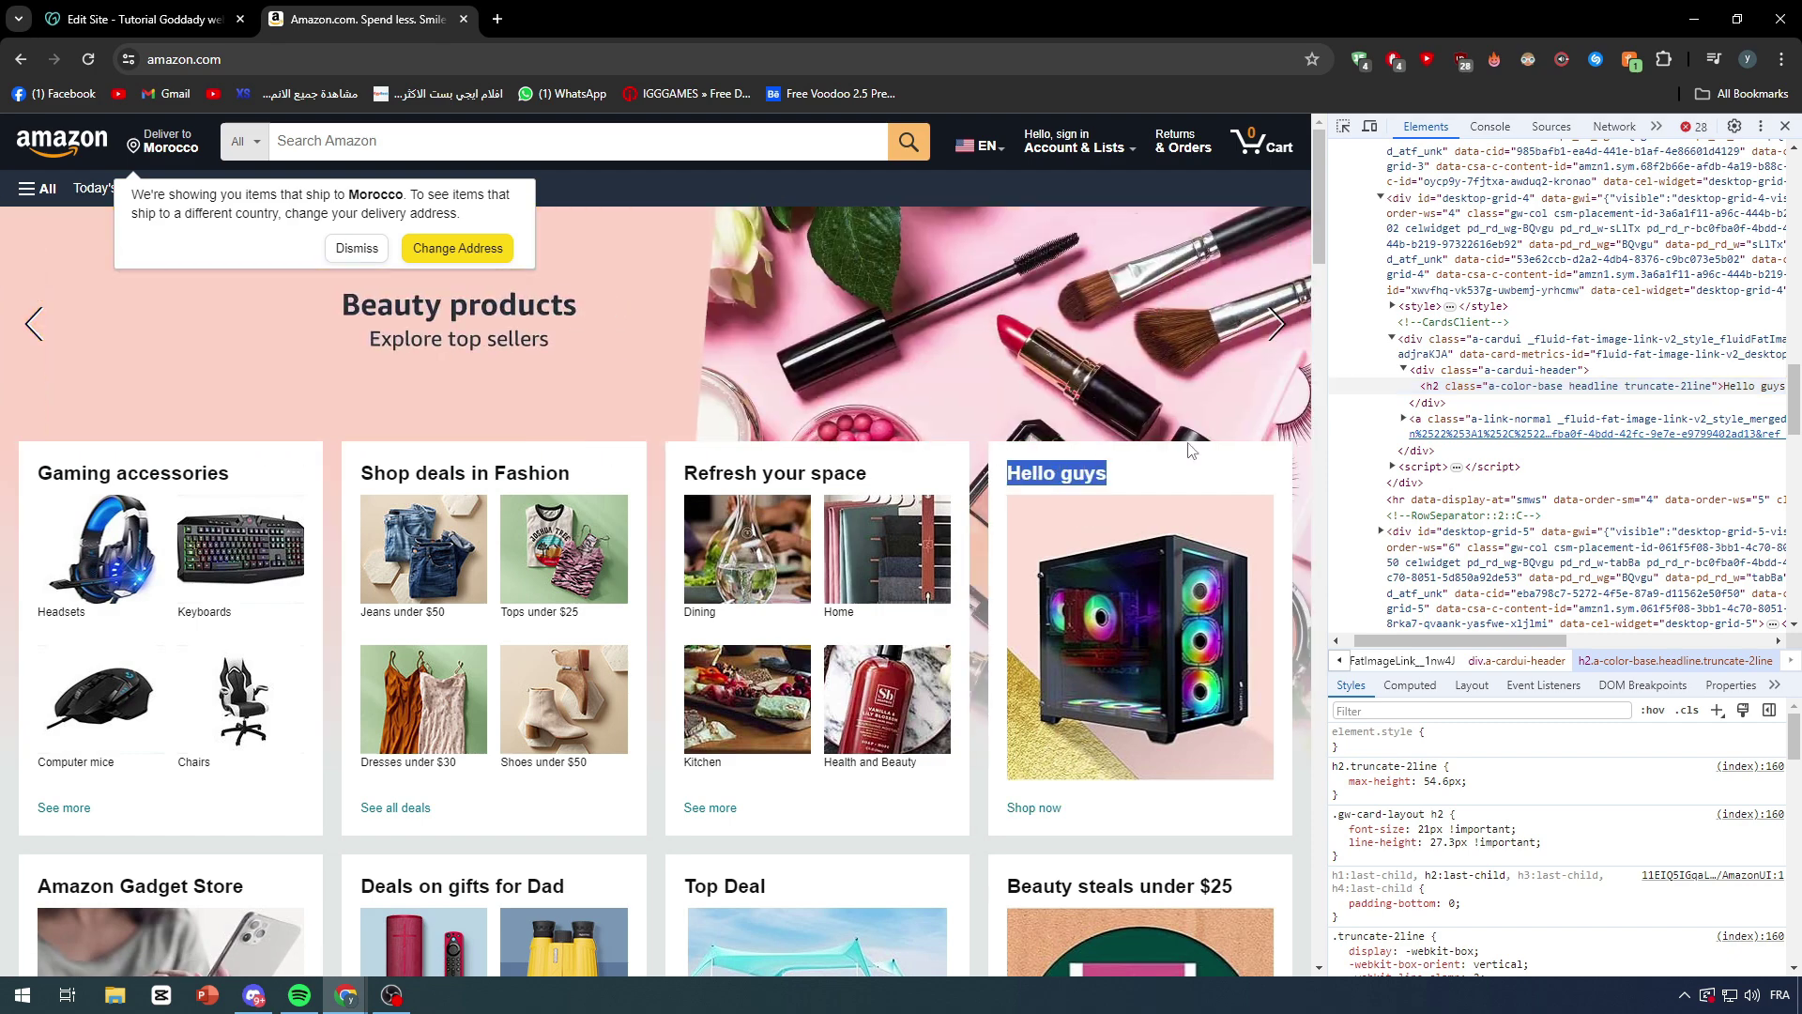
click(1785, 126)
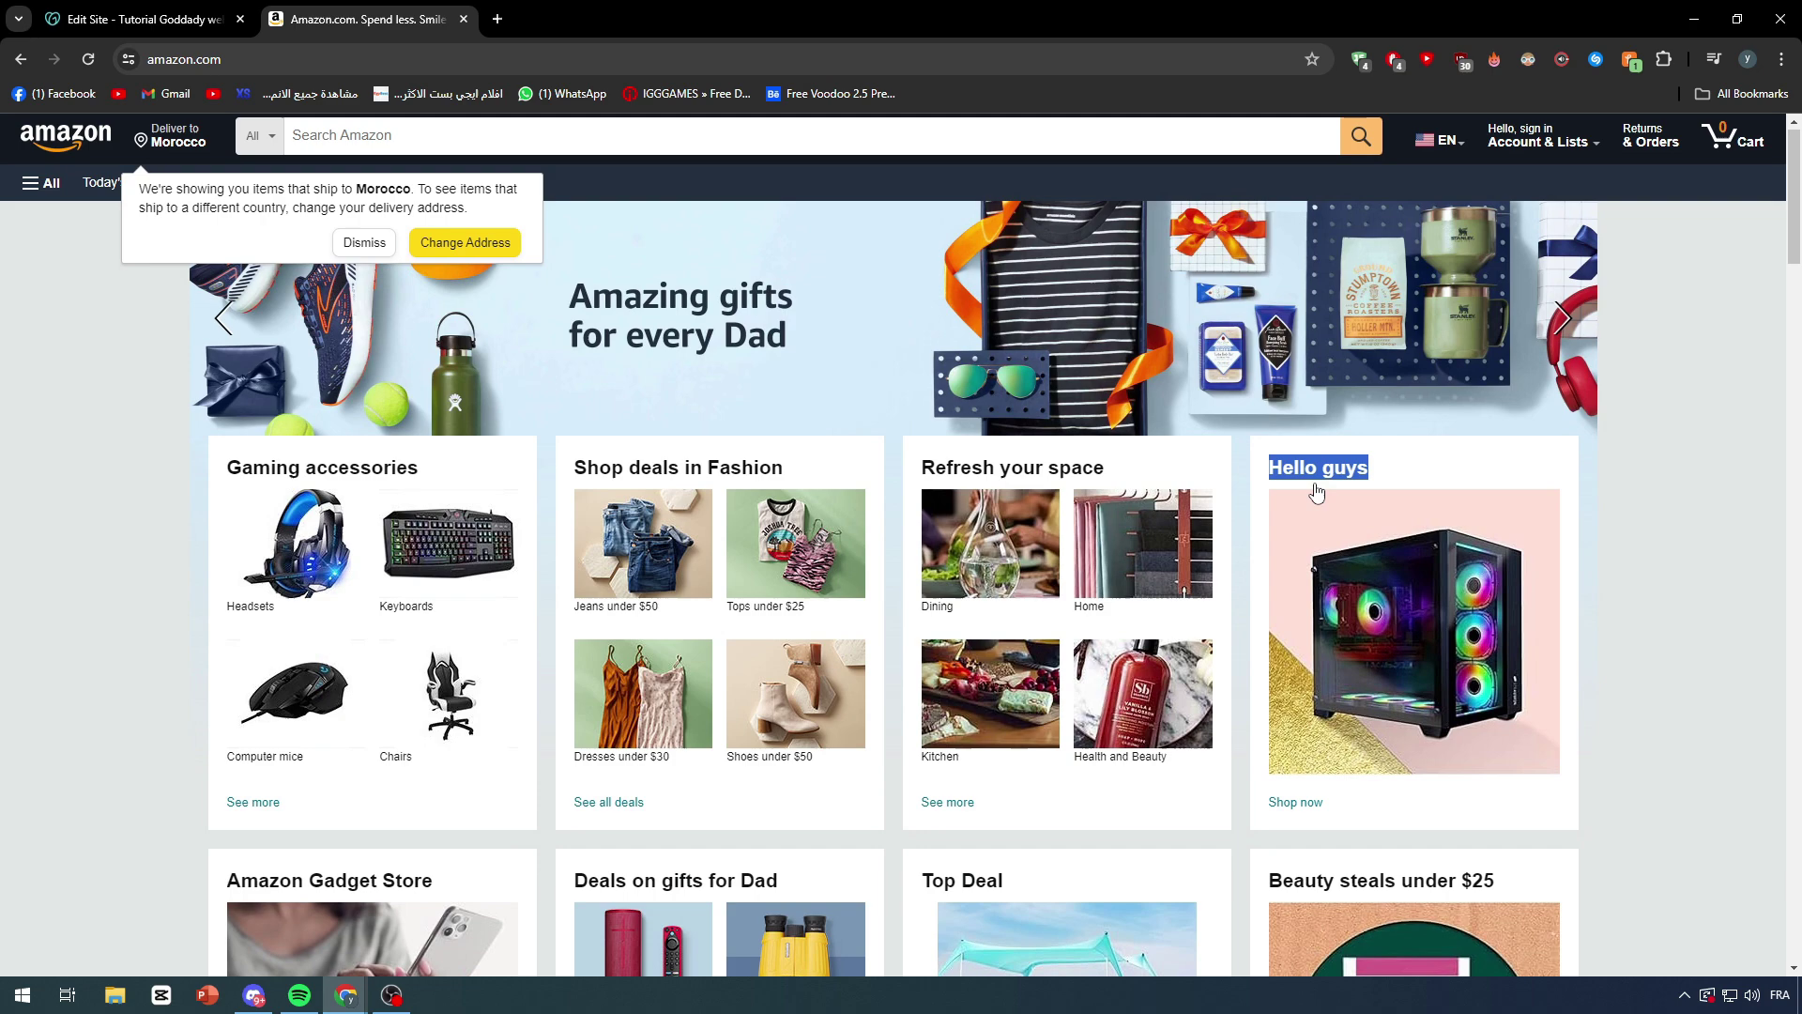
scroll(1480, 429, down, 4)
right_click(1293, 364)
click(1658, 336)
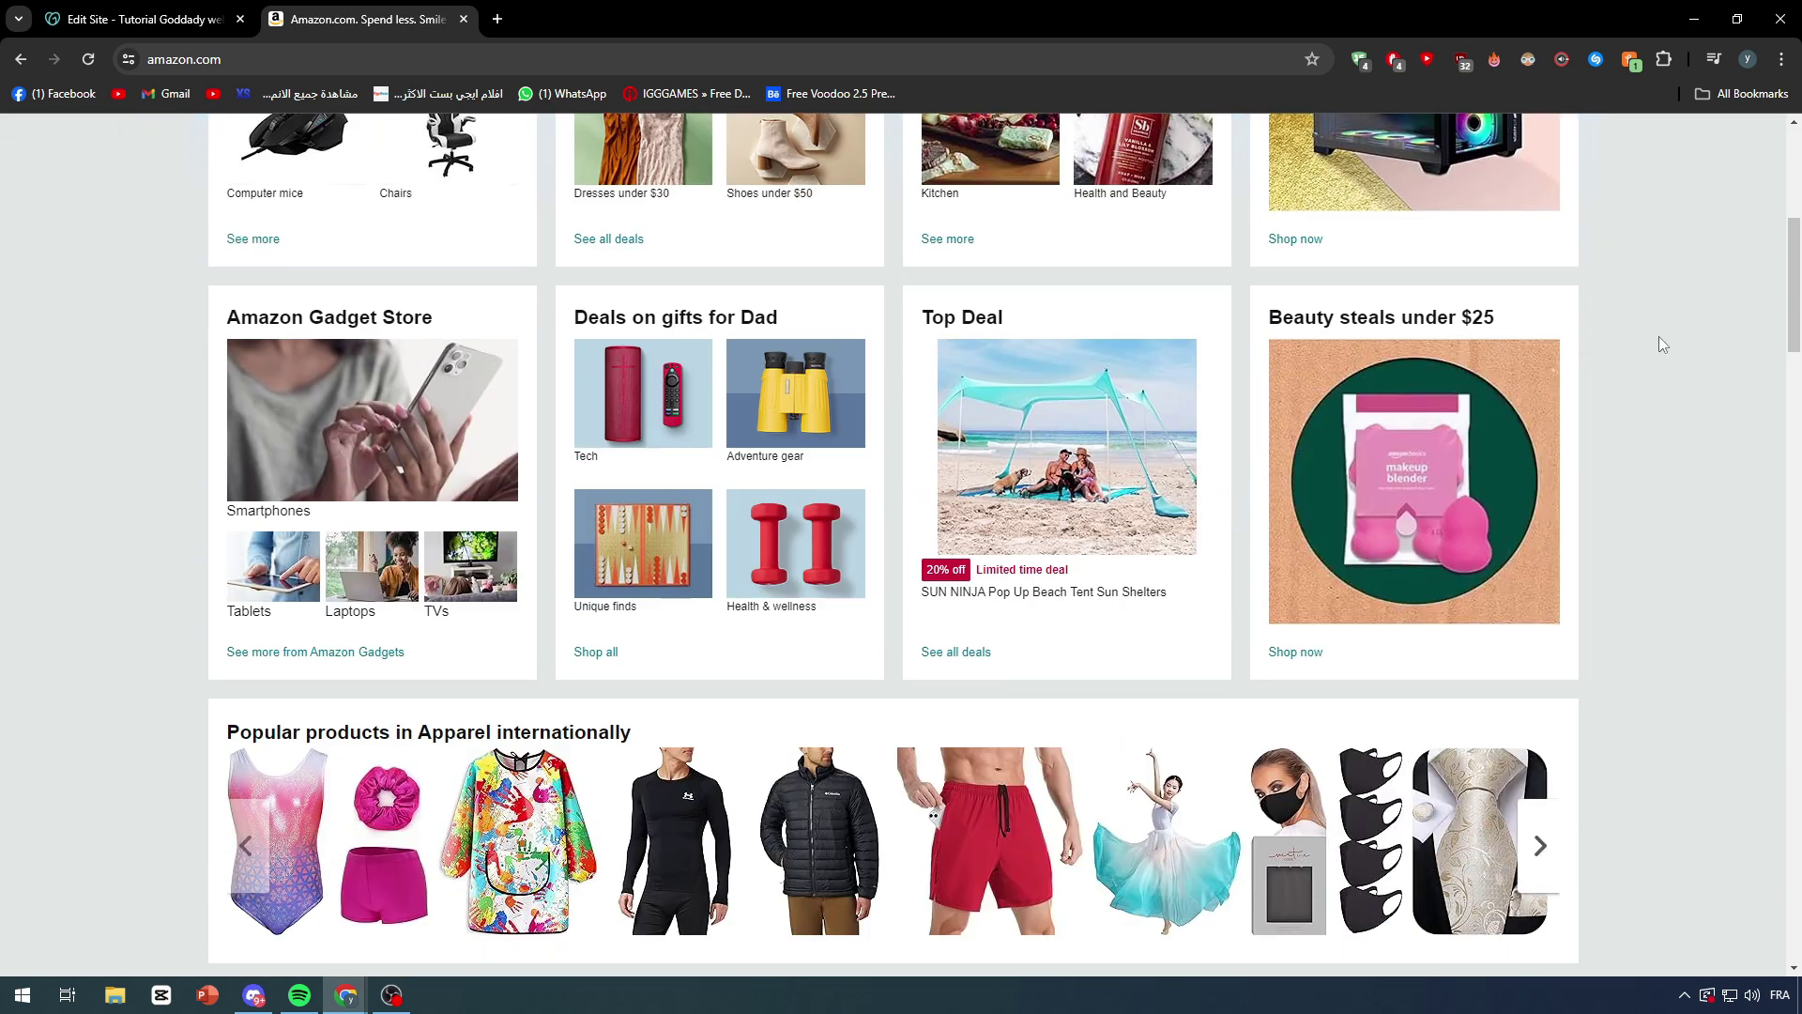
scroll(1659, 336, down, 3)
scroll(1584, 352, up, 8)
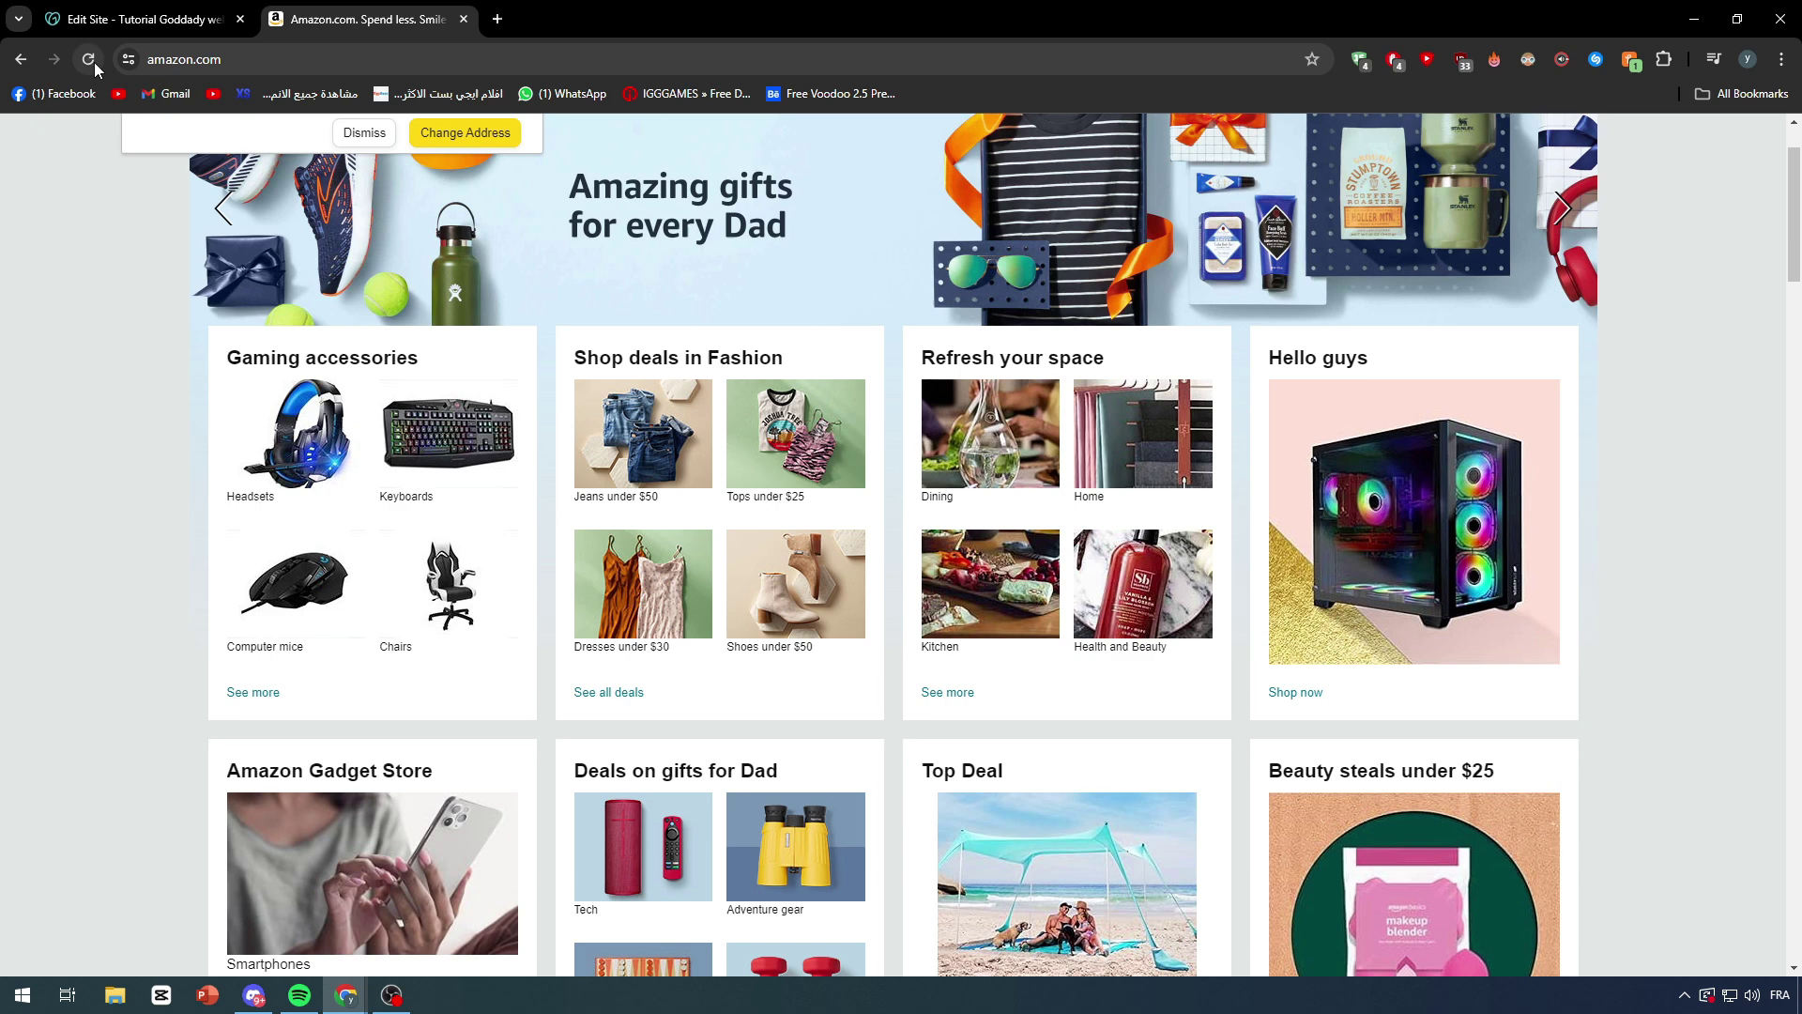
Step: Reload Amazon to restore its headings, clear the selection, and return to the Edit Site tab
click(88, 58)
drag(1384, 366, 1041, 363)
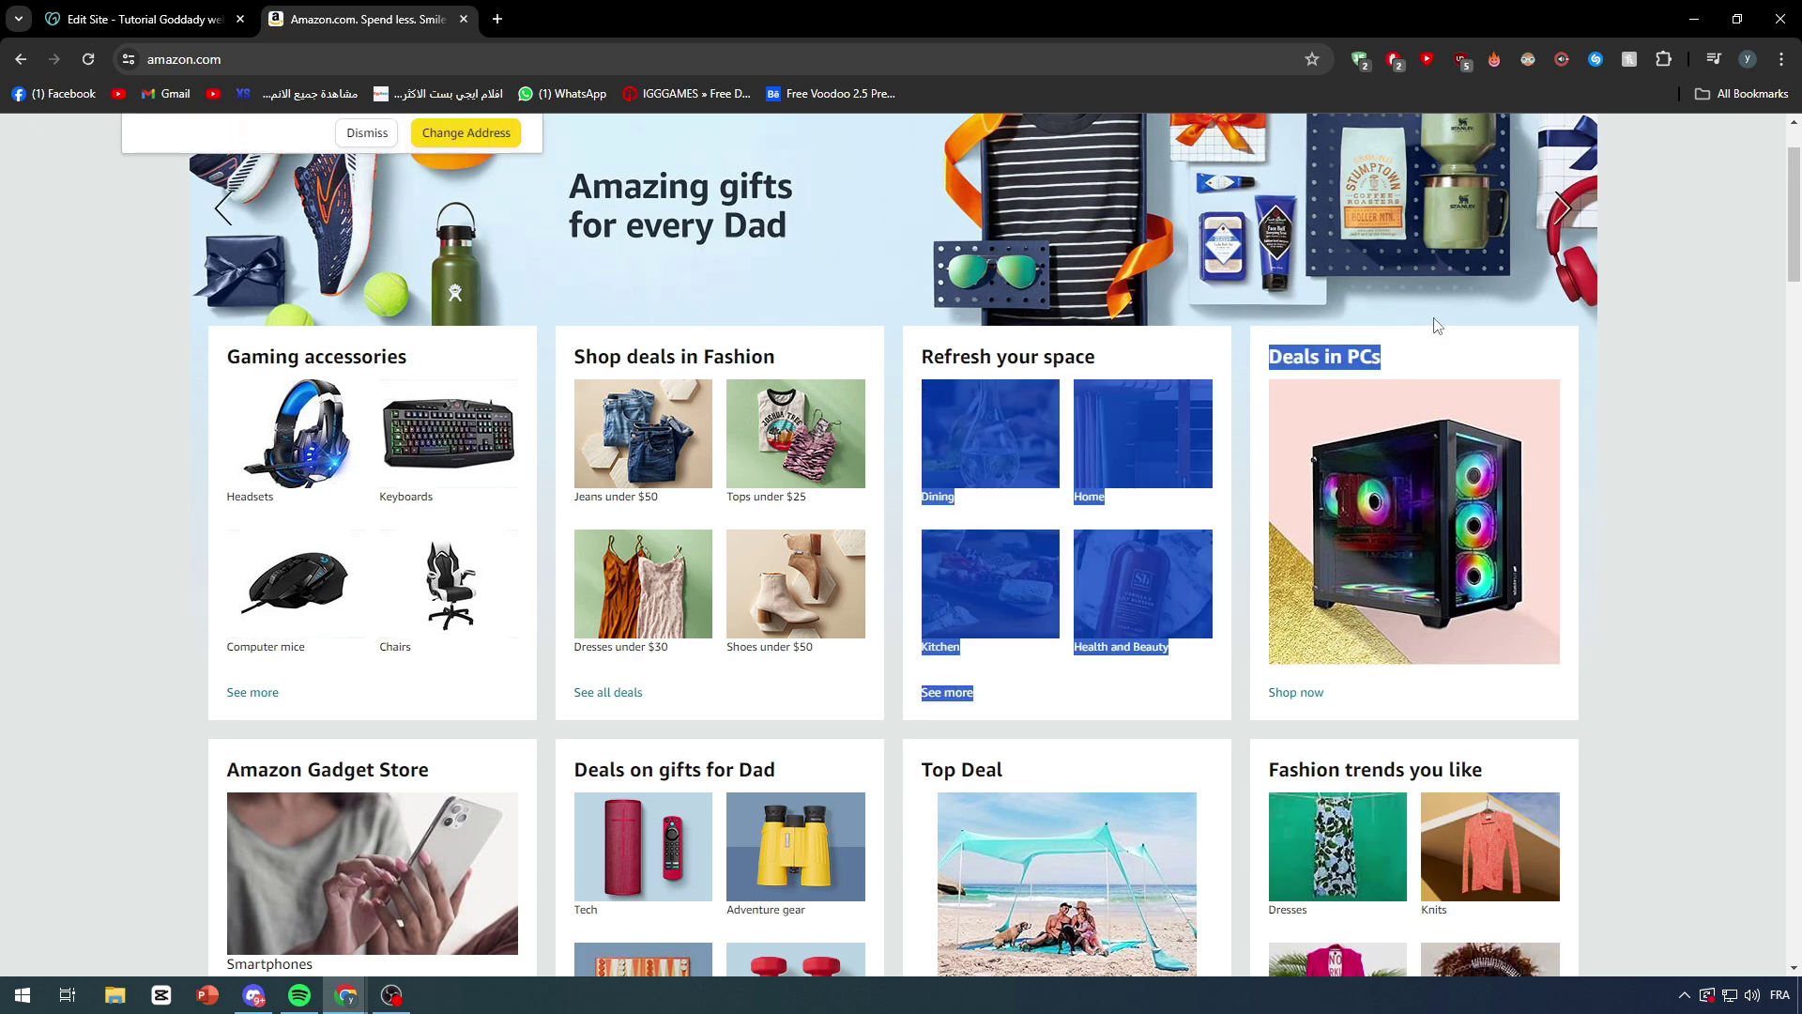
click(1687, 298)
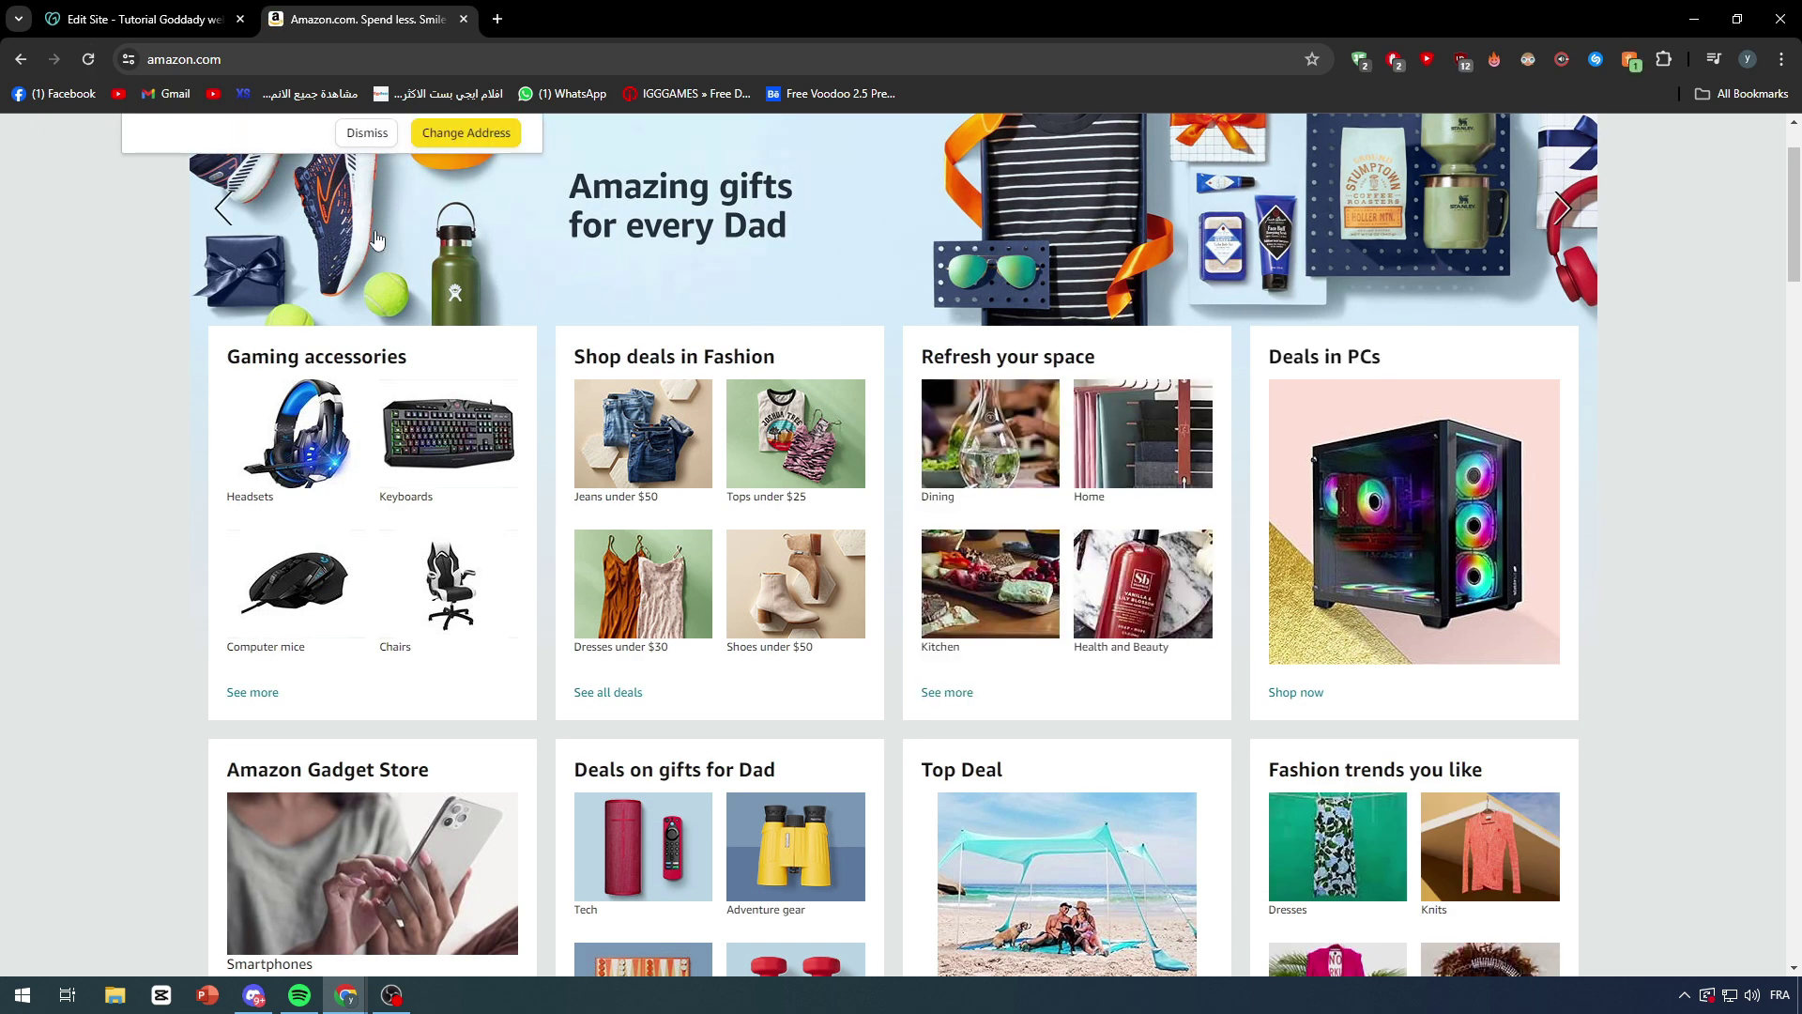
click(155, 10)
Step: Start adding a new section above the About undefined section
mouse_move(746, 330)
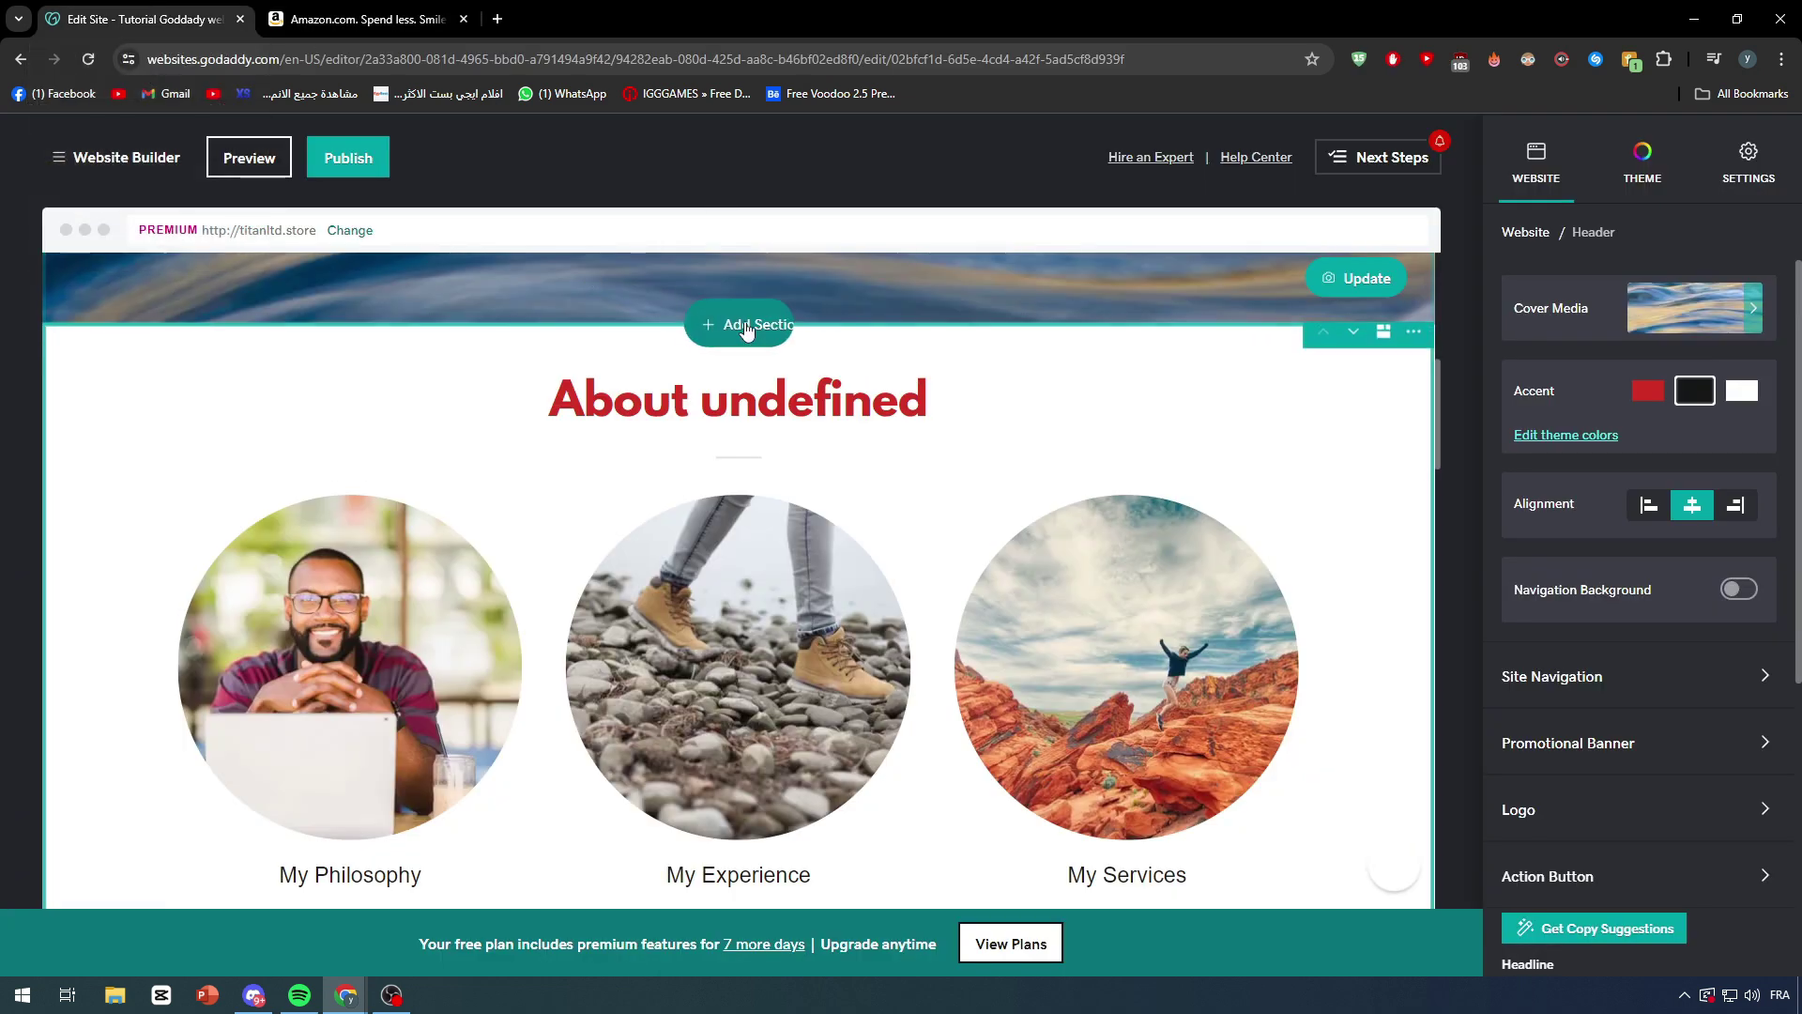
scroll(1603, 779, down, 1)
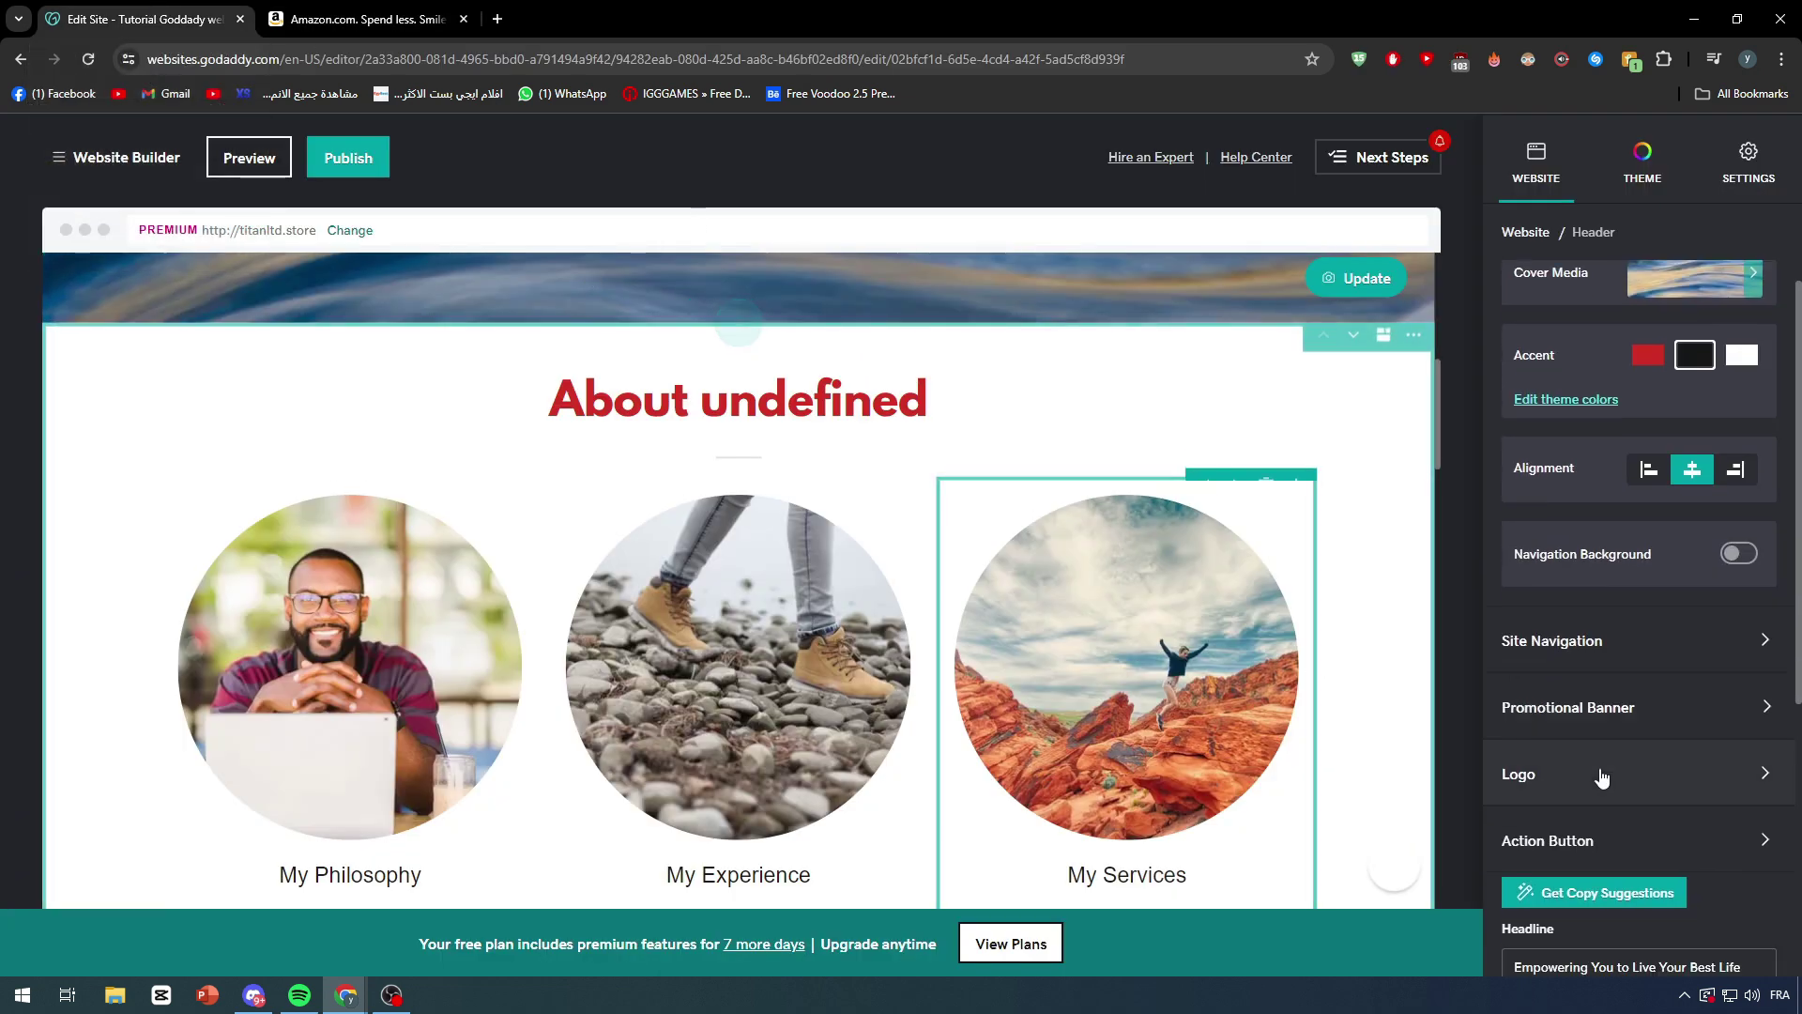
scroll(1602, 778, down, 5)
scroll(1566, 751, down, 1)
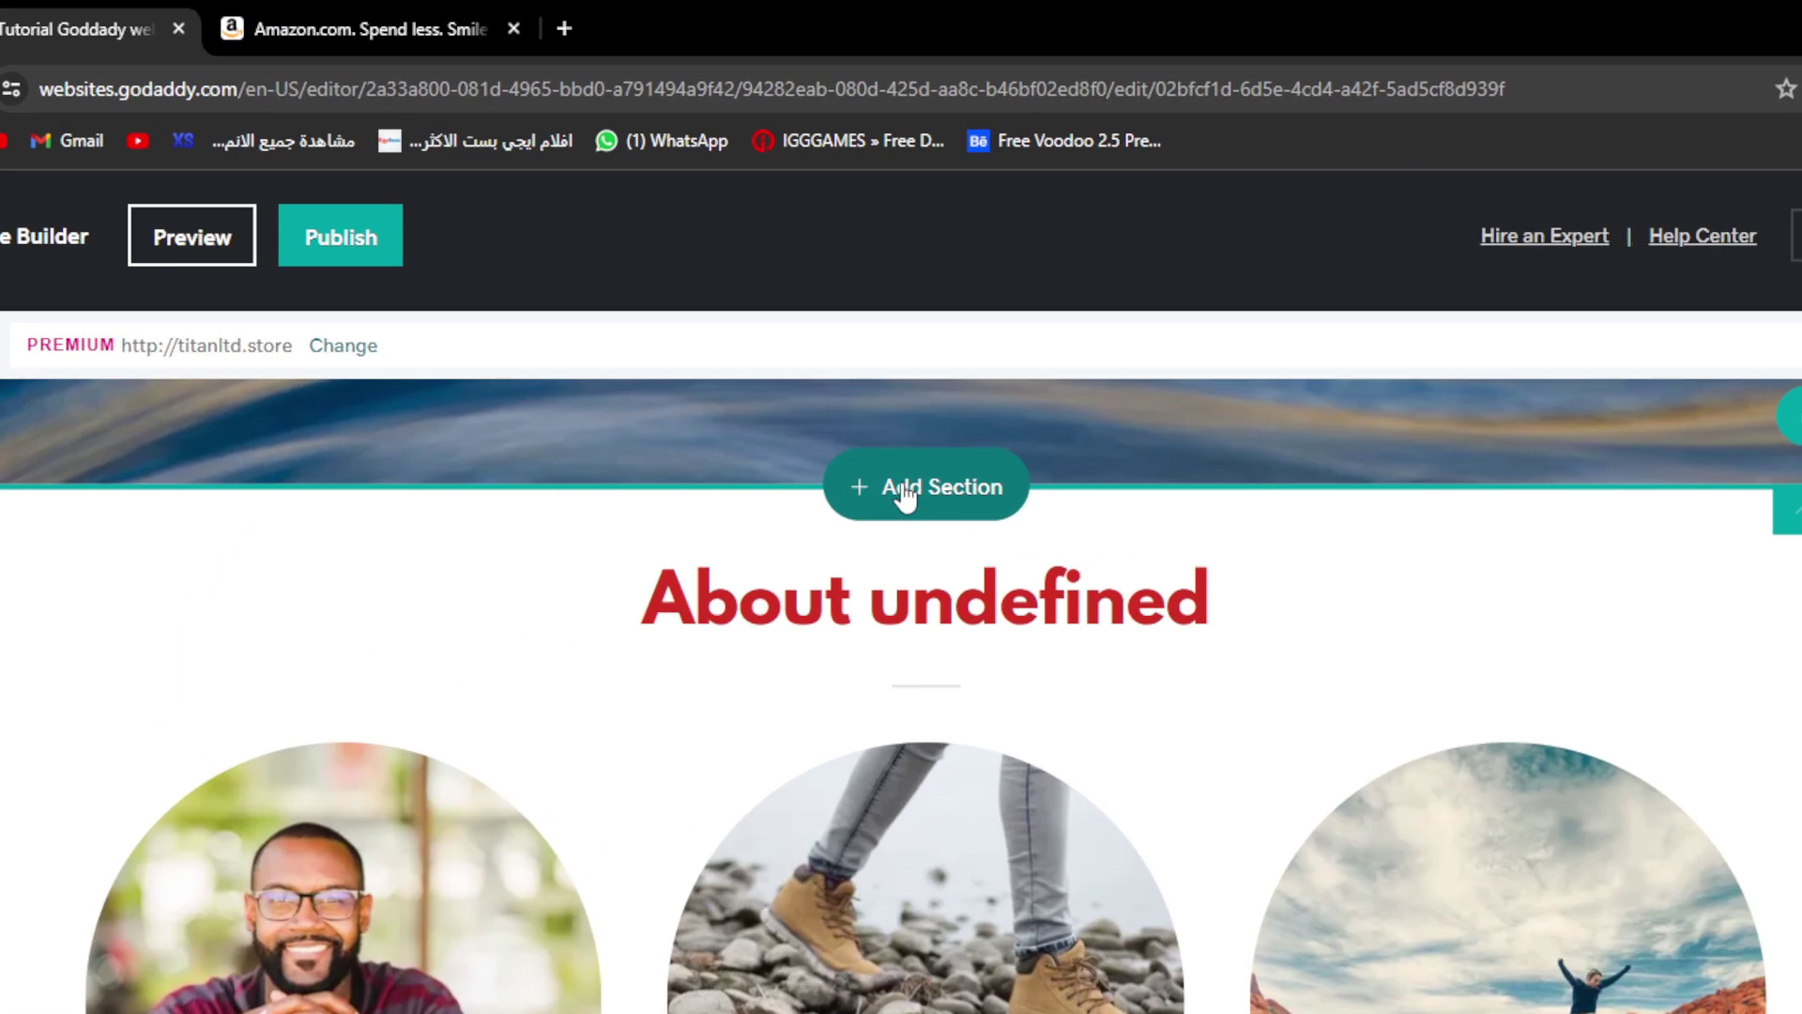
click(725, 327)
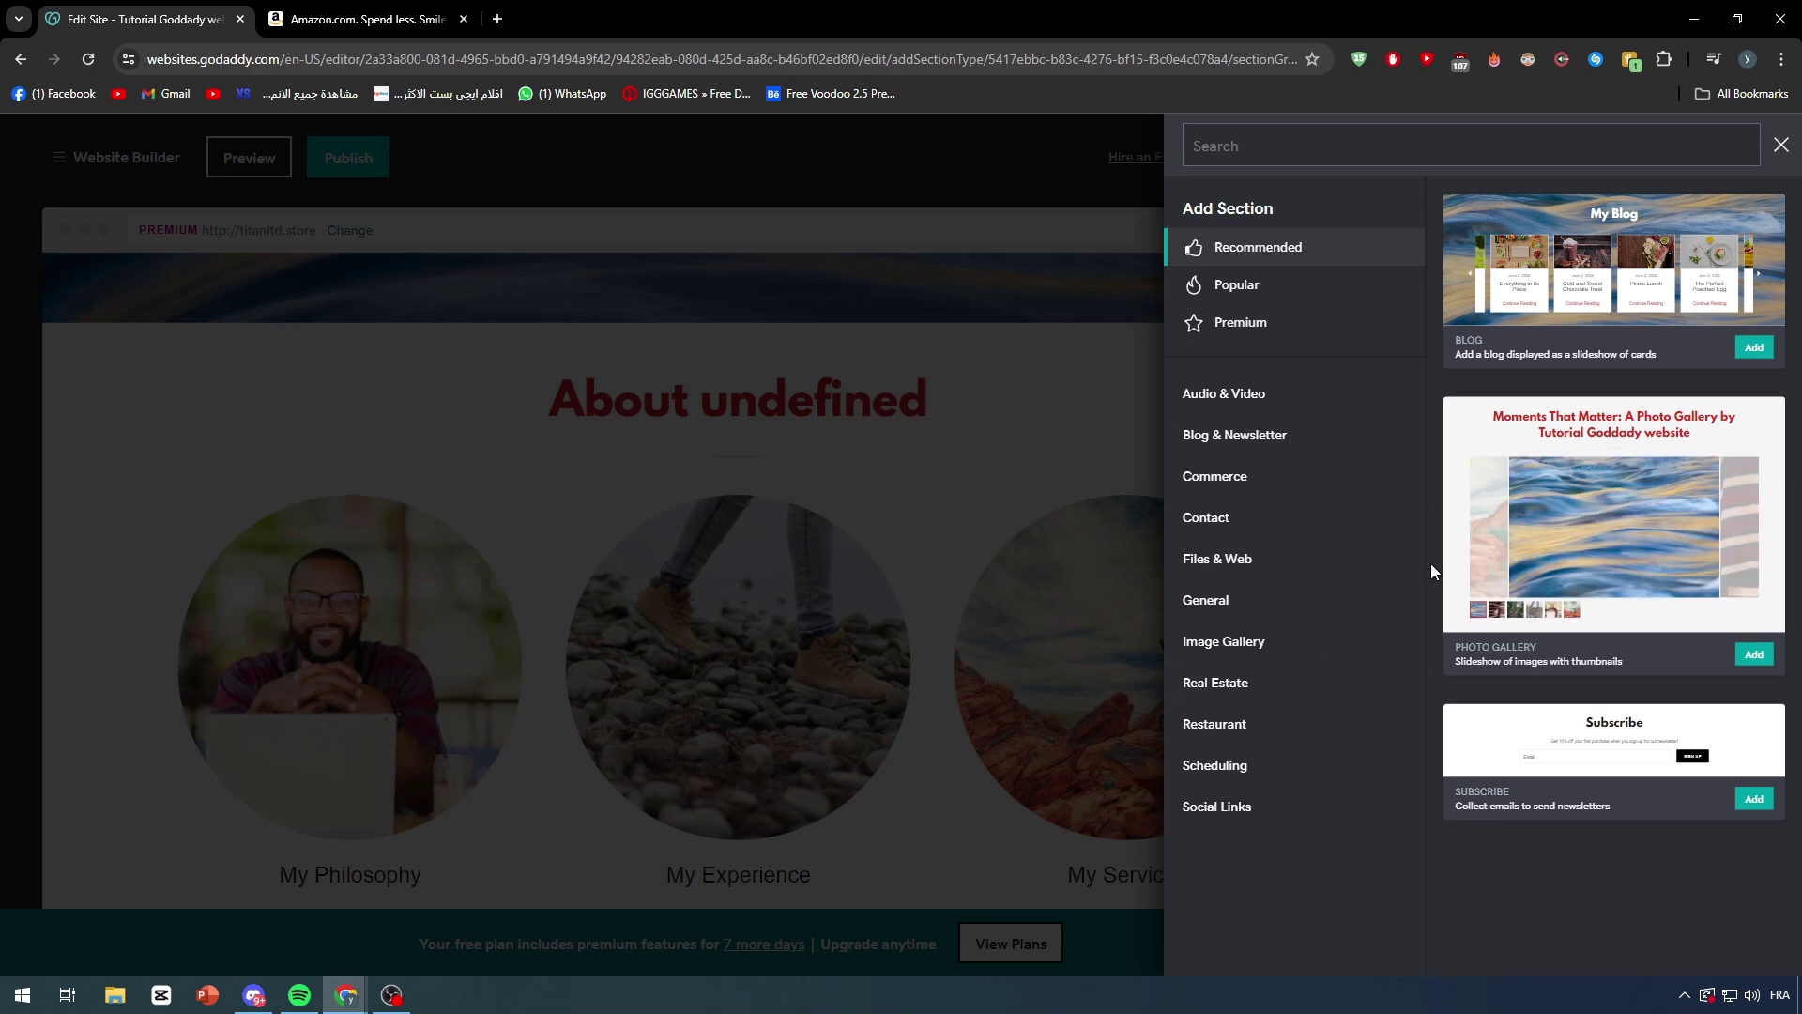
Step: Search section types for 'embed' and pick the HTML custom code section under Files & Web
click(1249, 150)
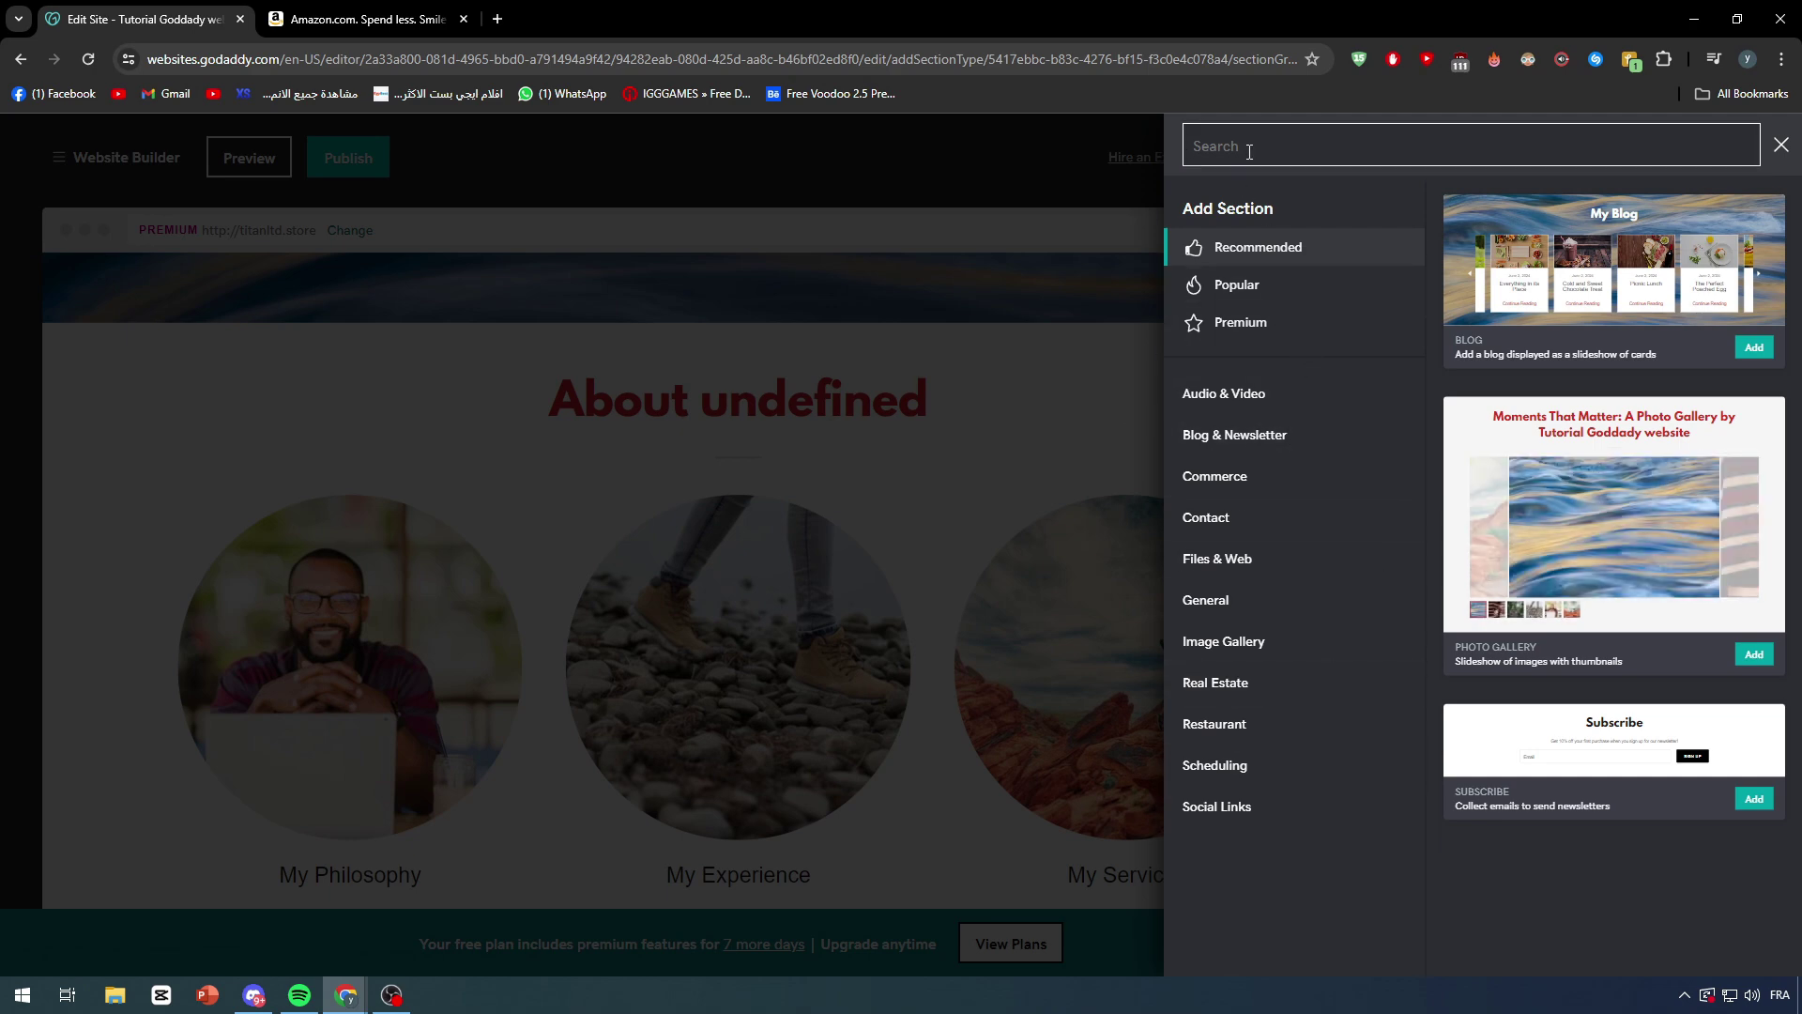
text(emb)
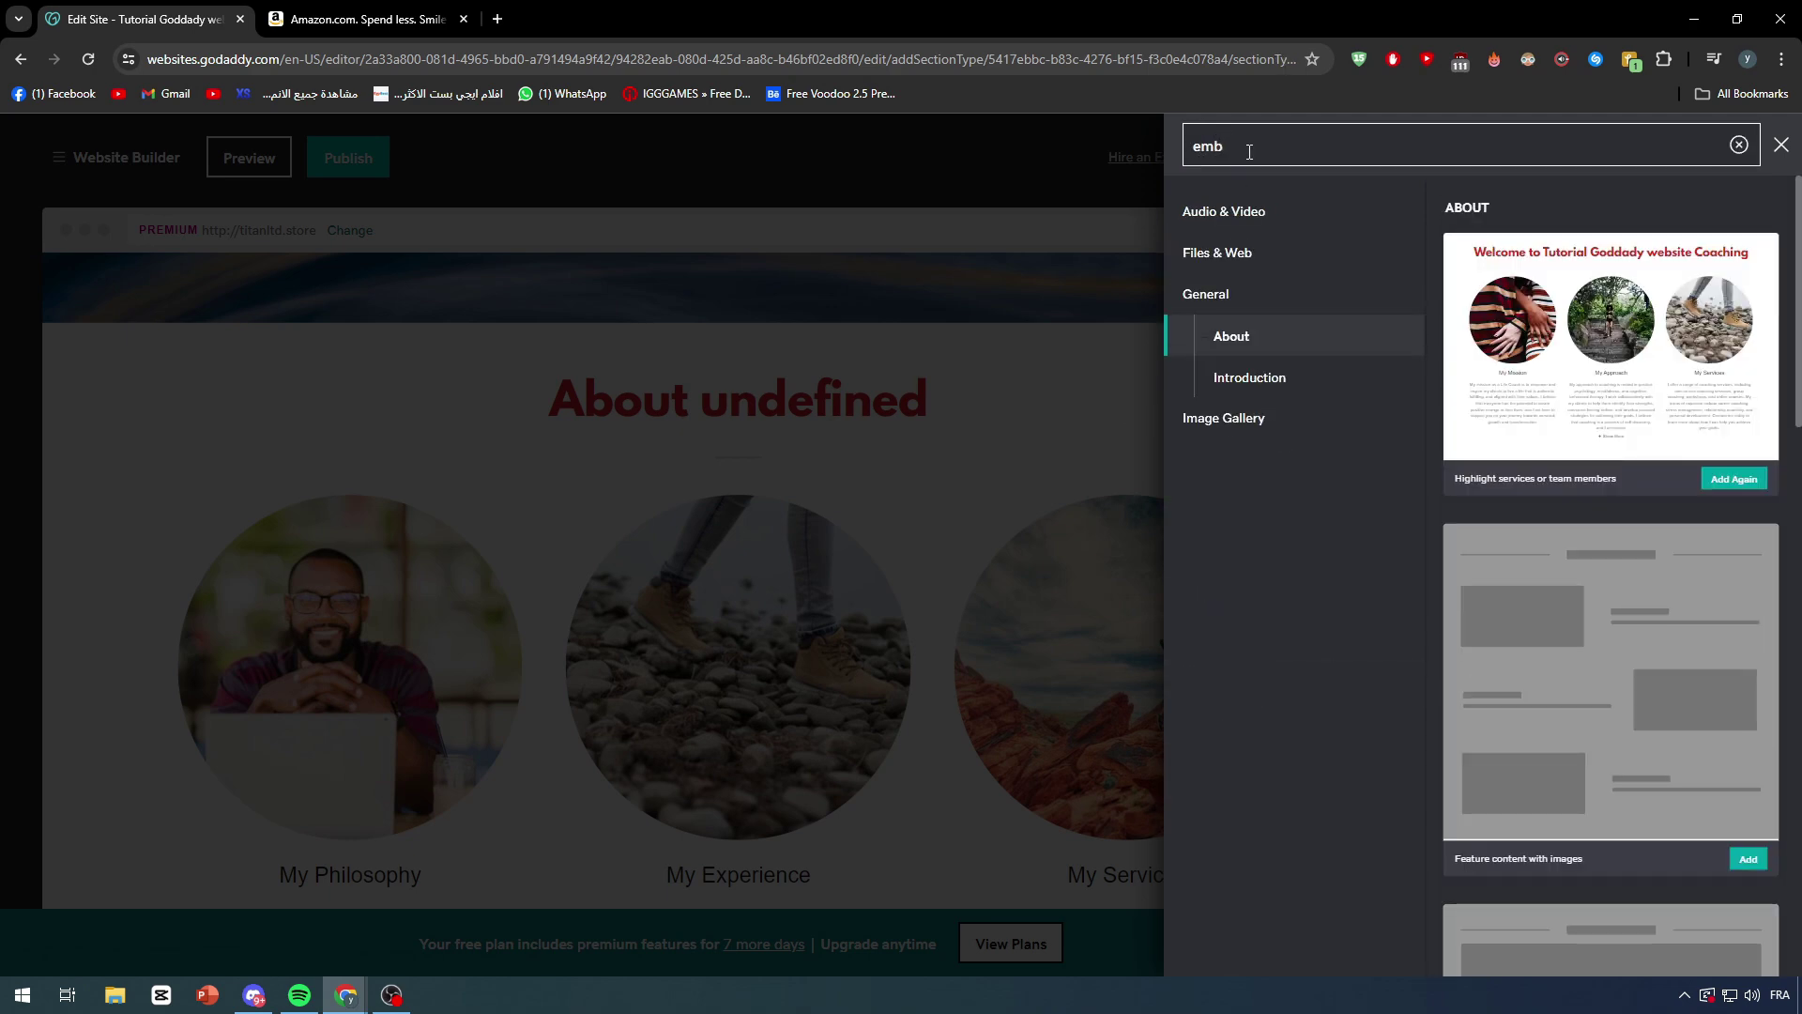
text(ed)
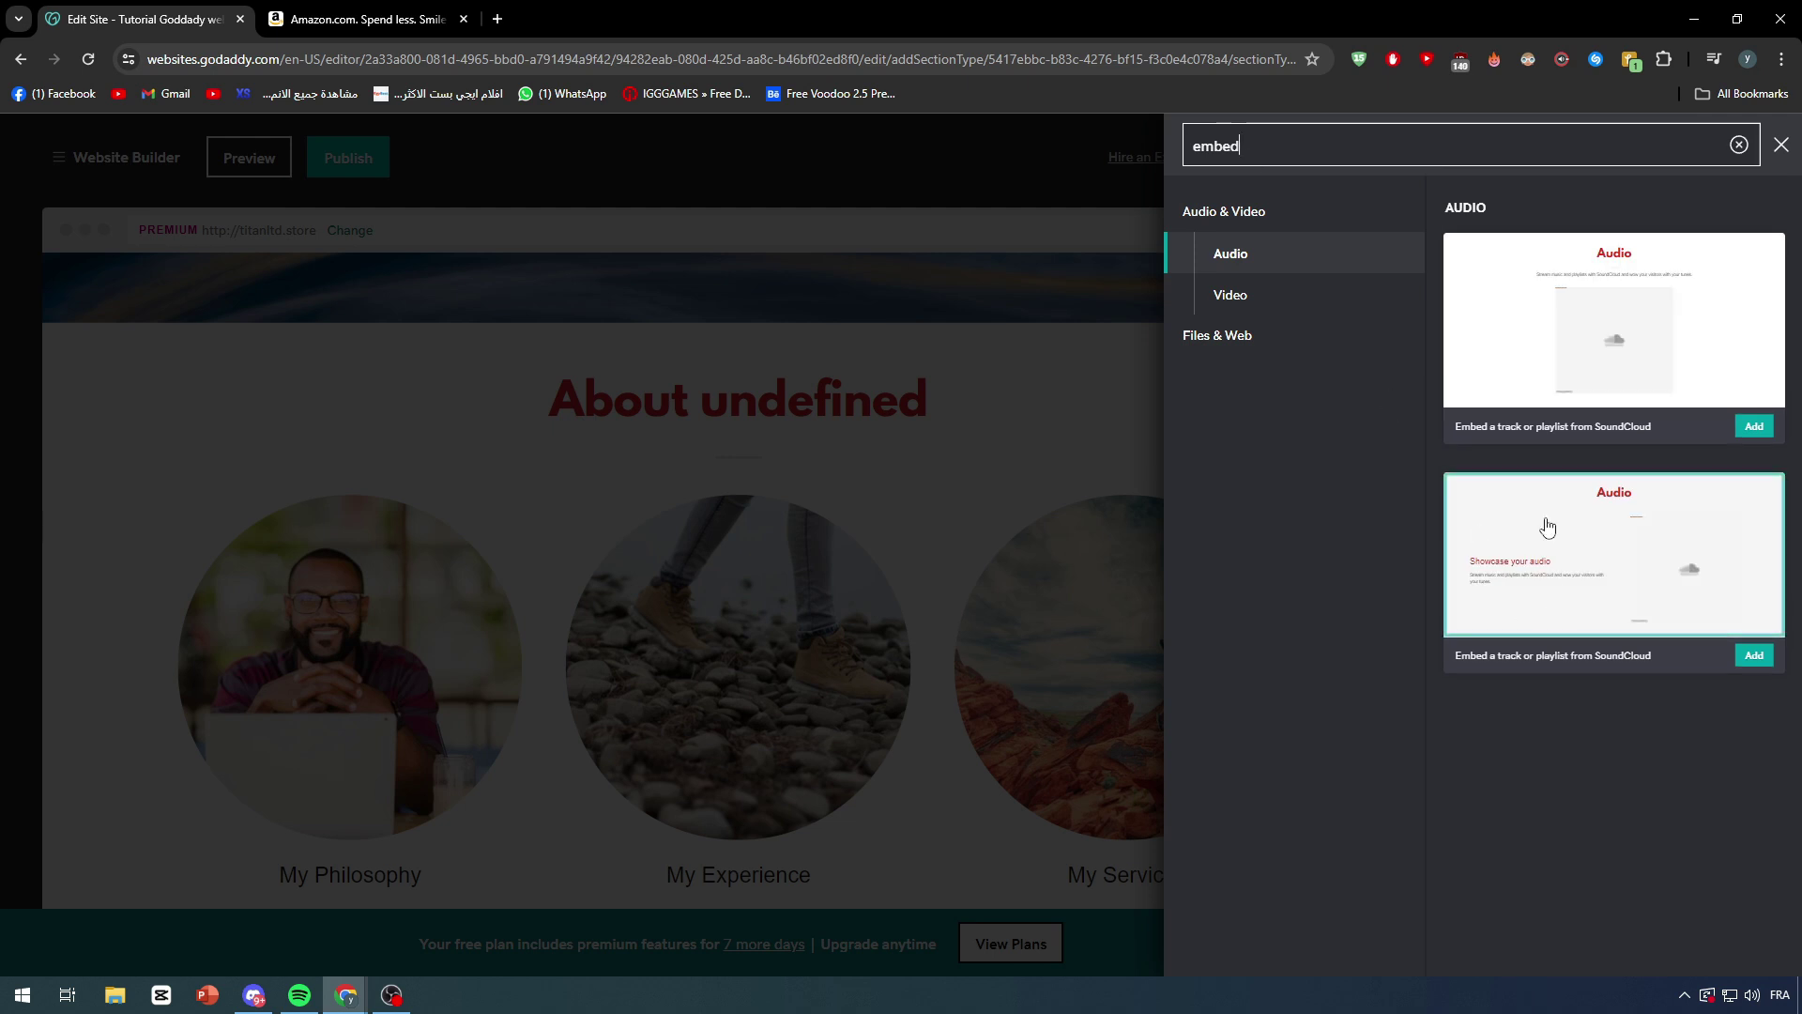
click(1270, 307)
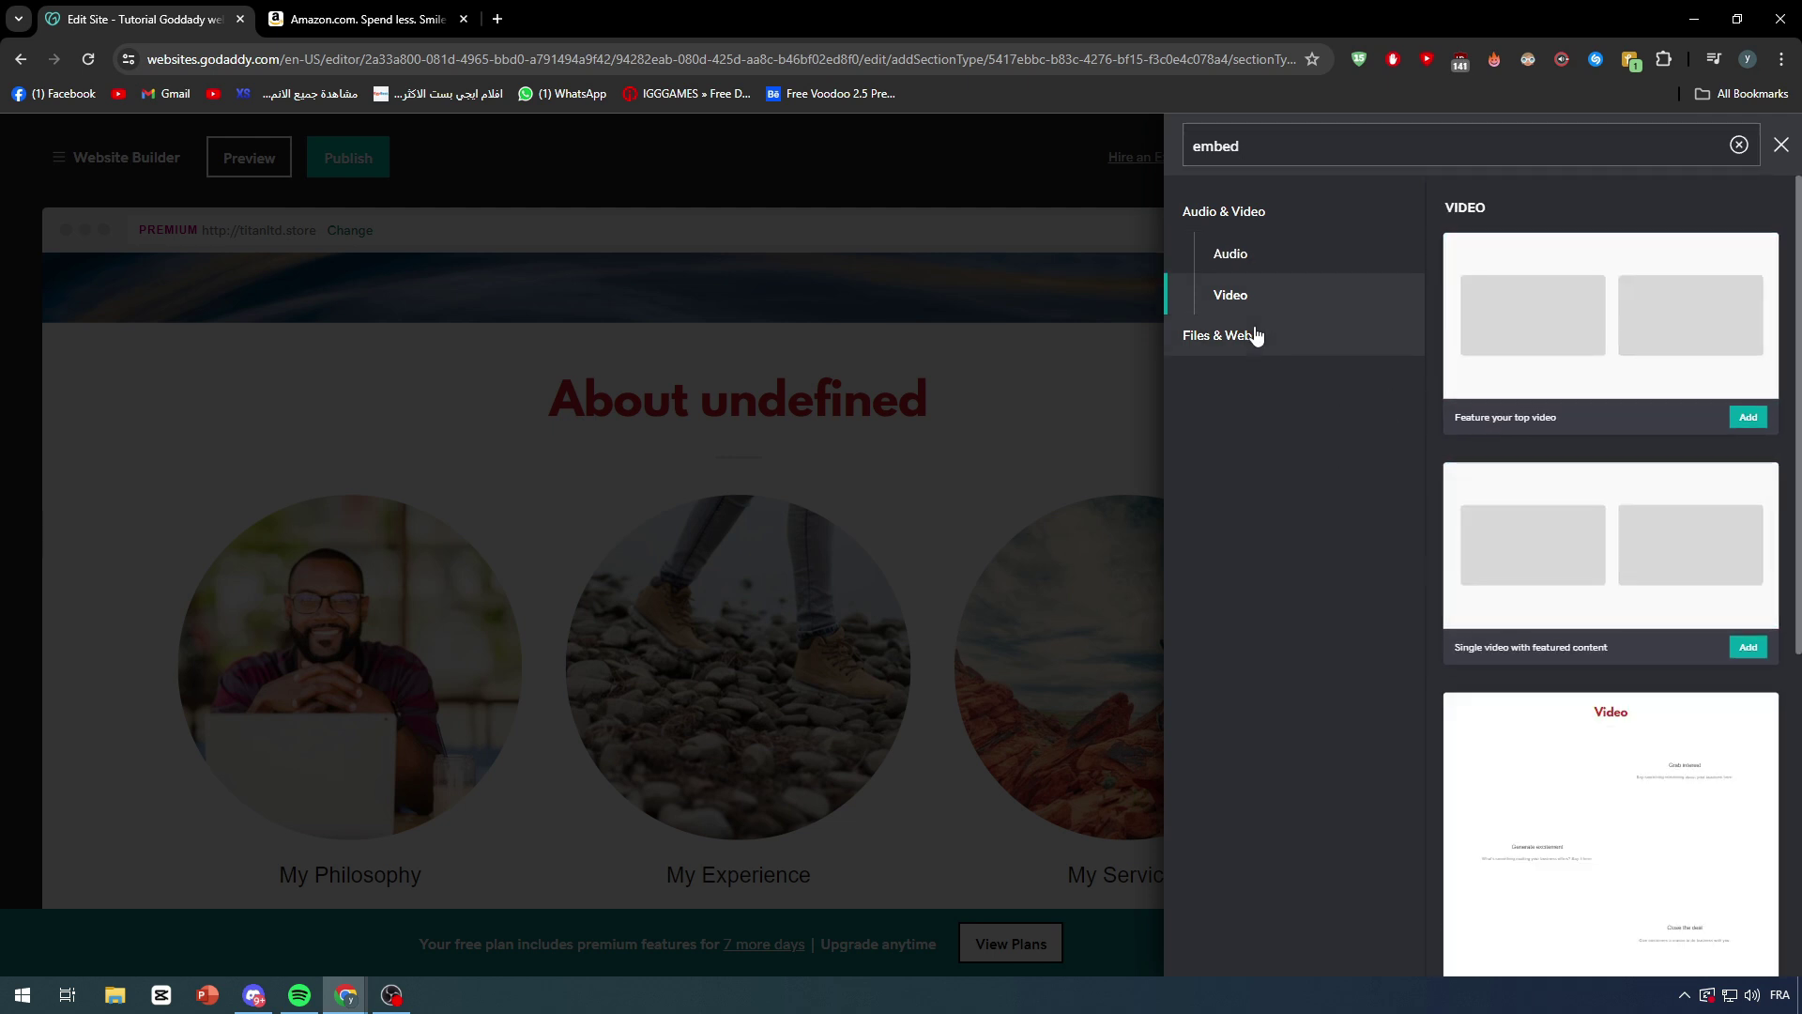
click(1253, 347)
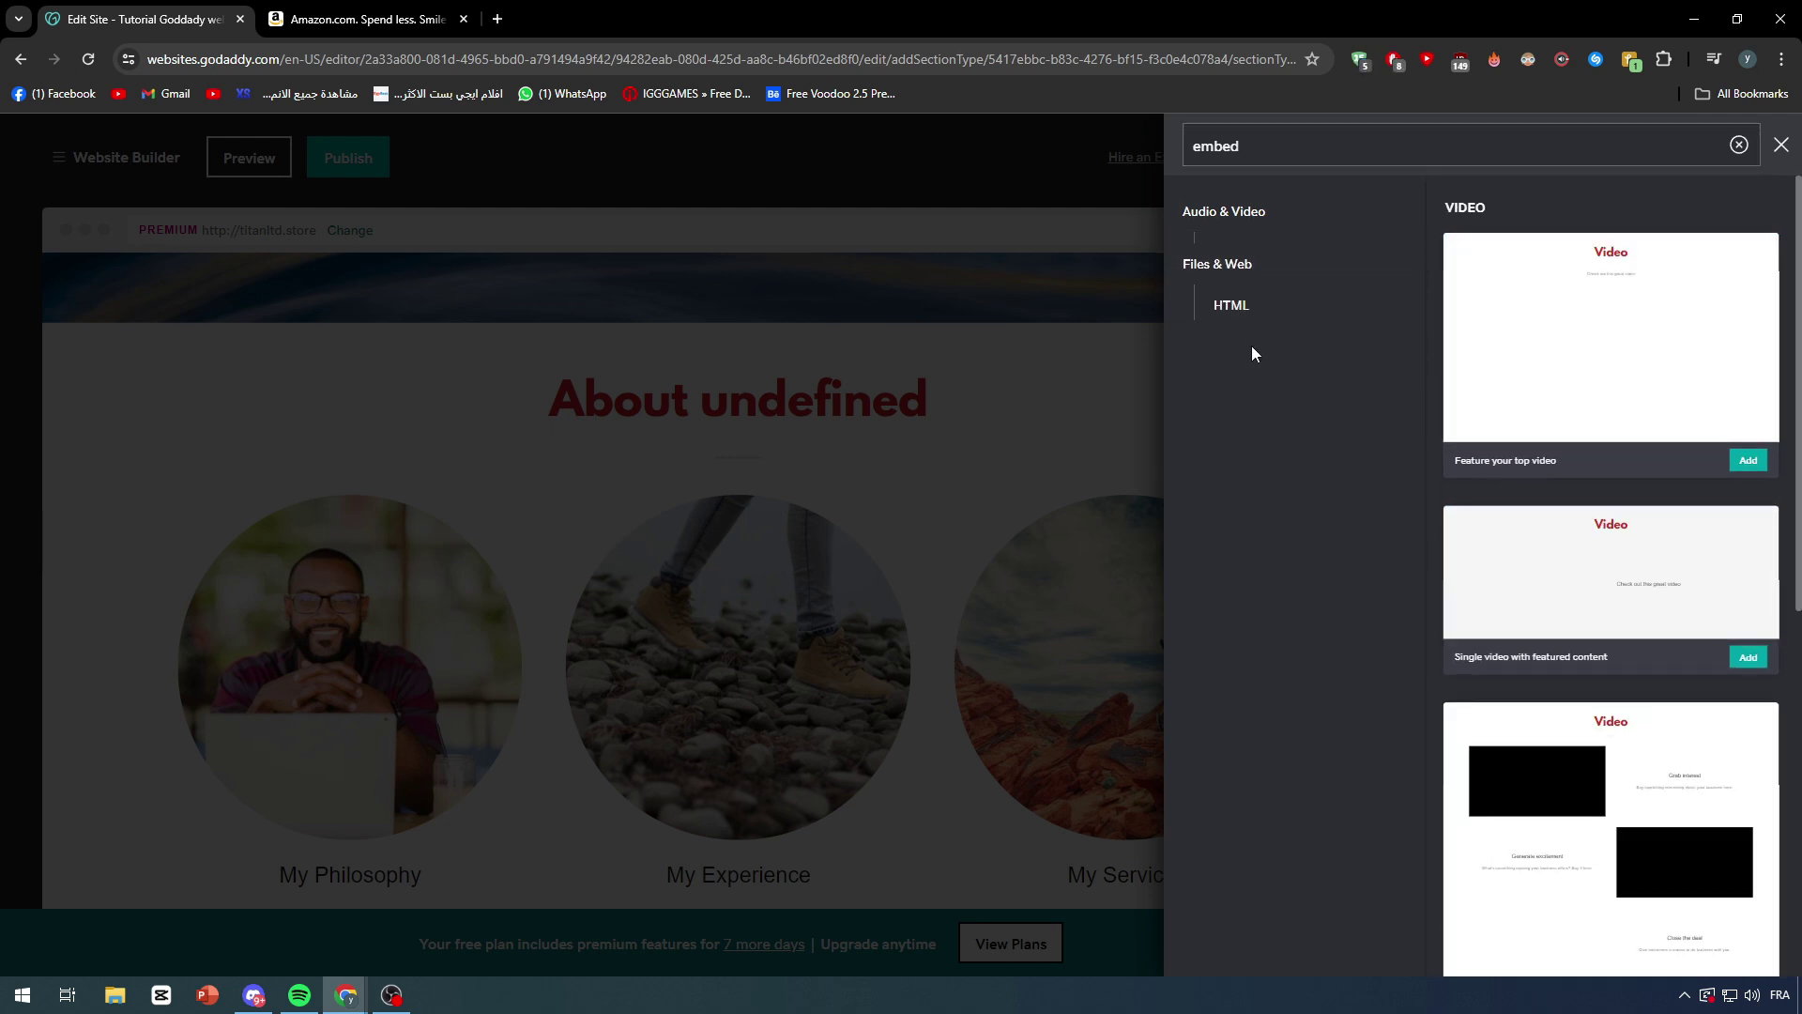
click(1230, 302)
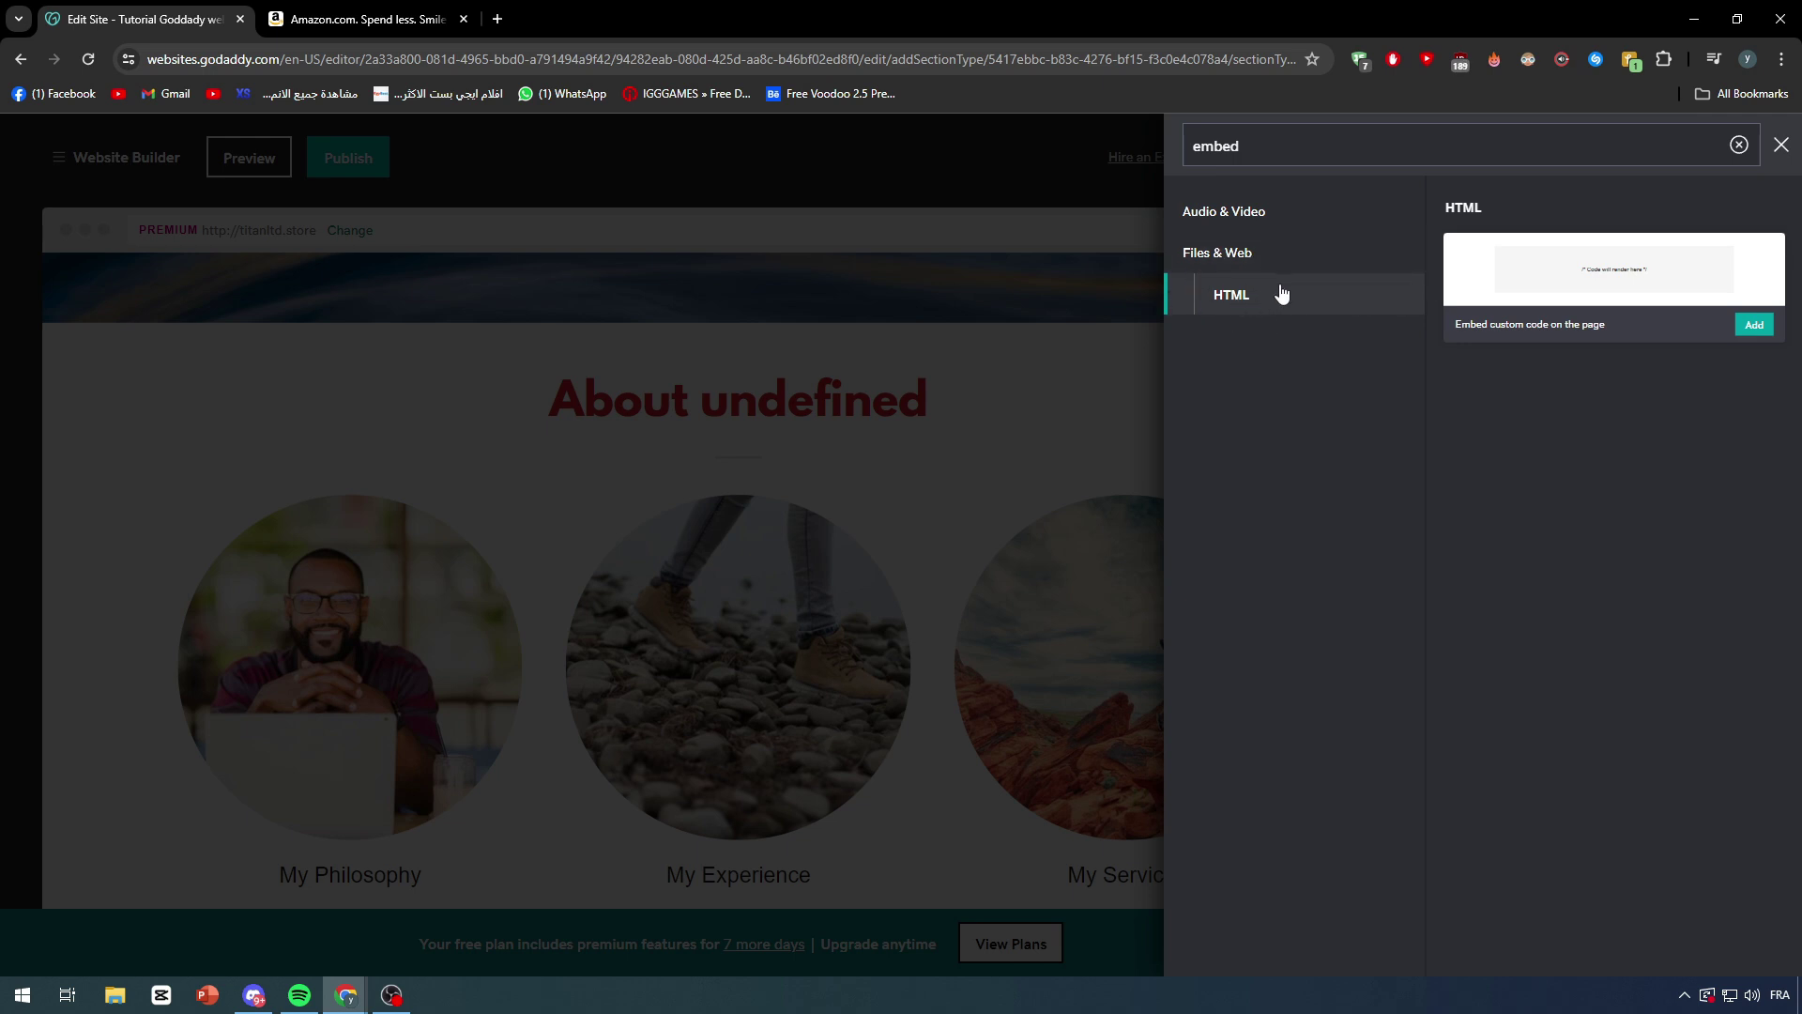
Step: Add the HTML section to the page, then focus its Custom Code box and Title field
click(1757, 329)
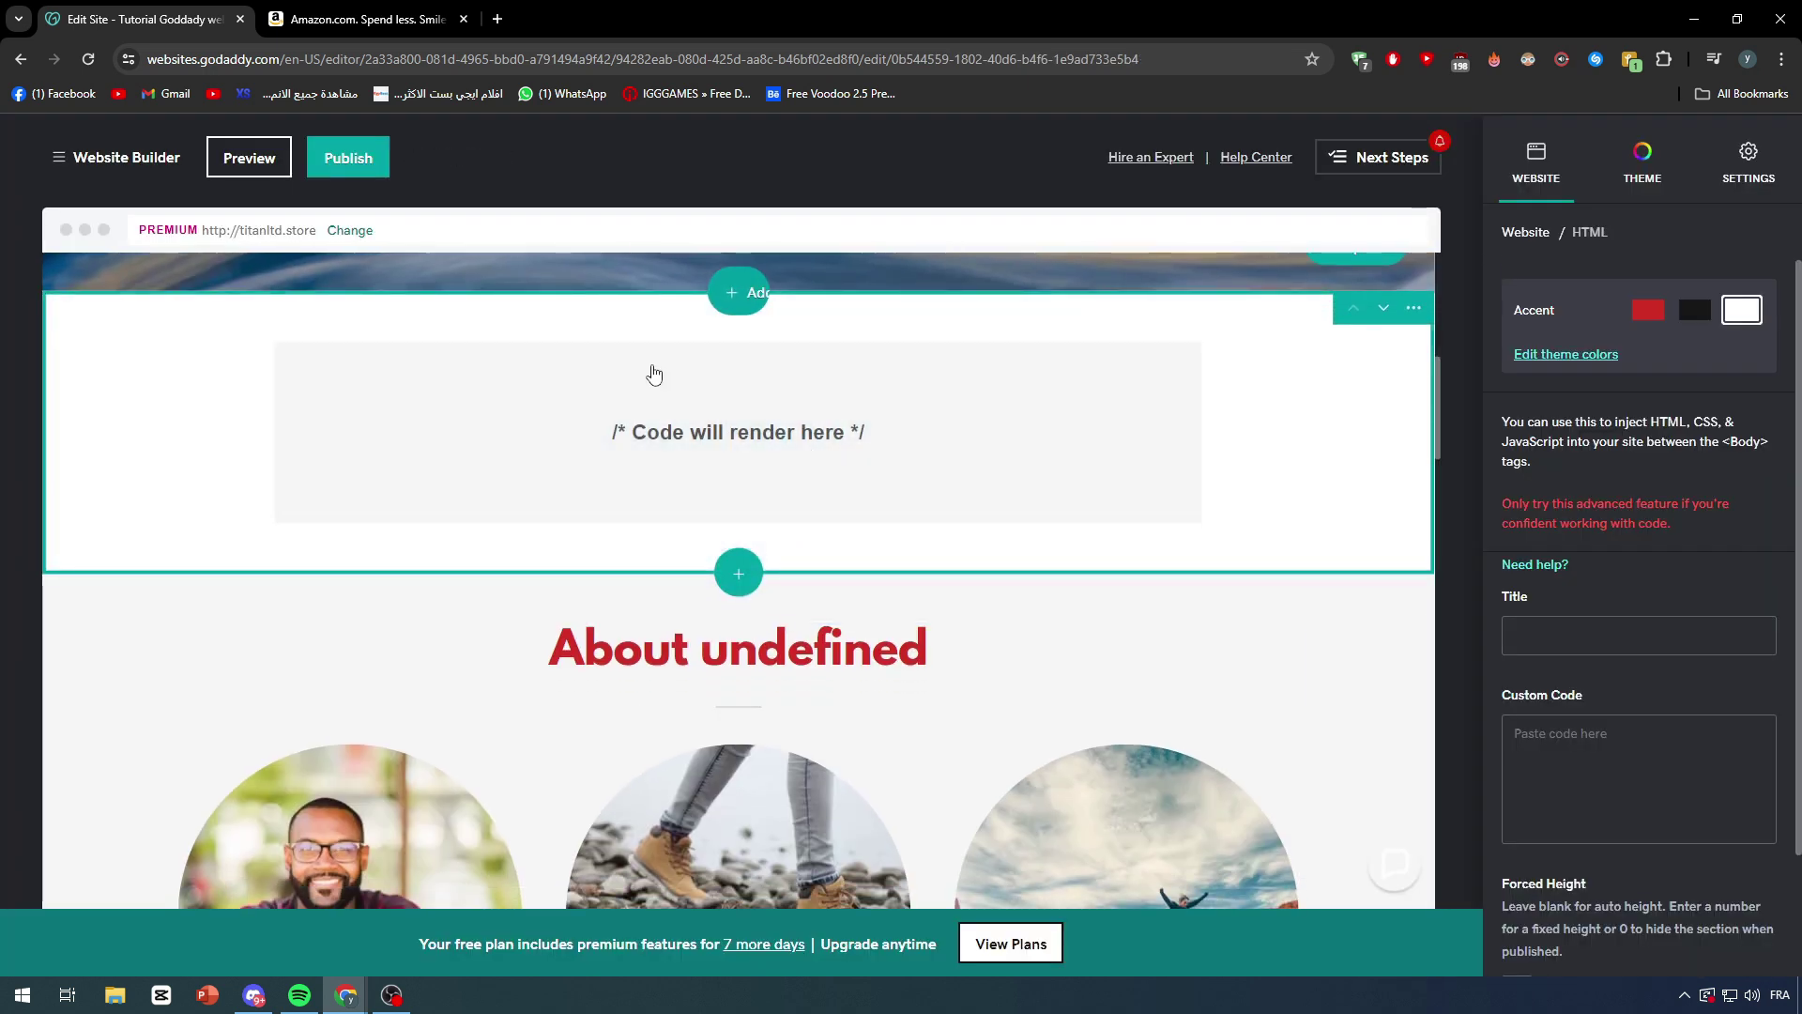
click(795, 453)
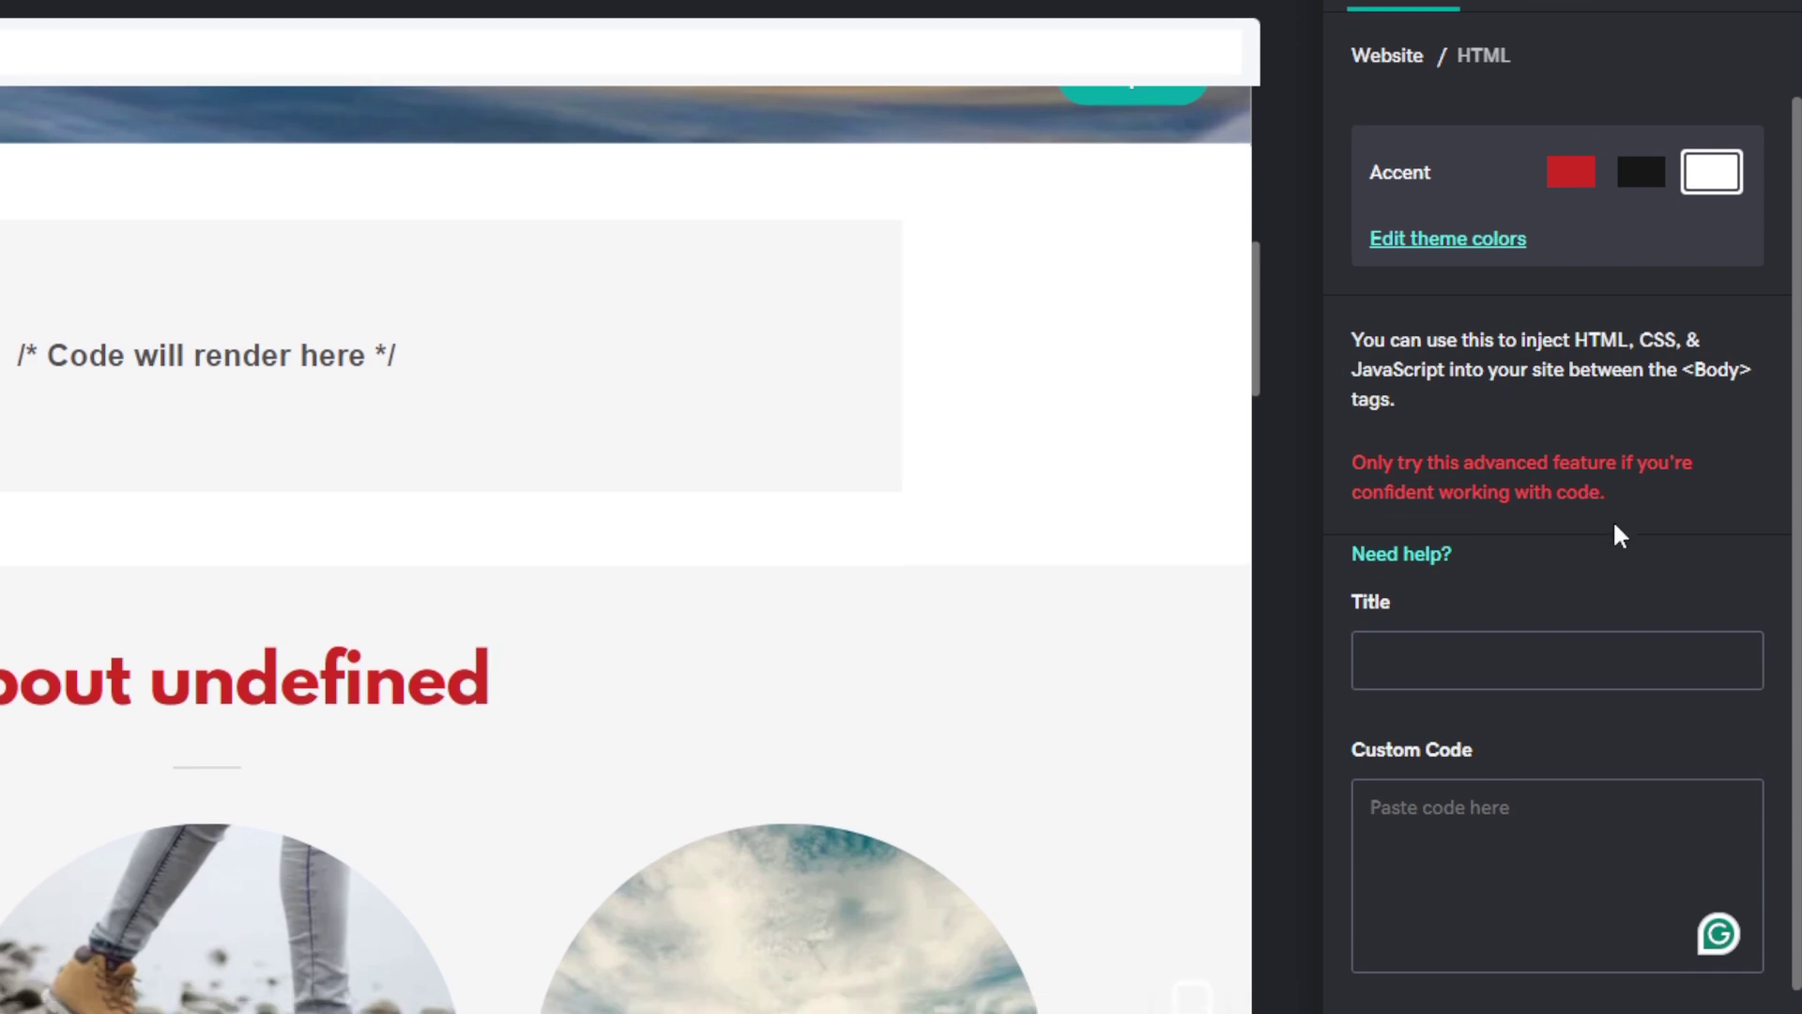
scroll(1614, 526, down, 3)
click(1455, 392)
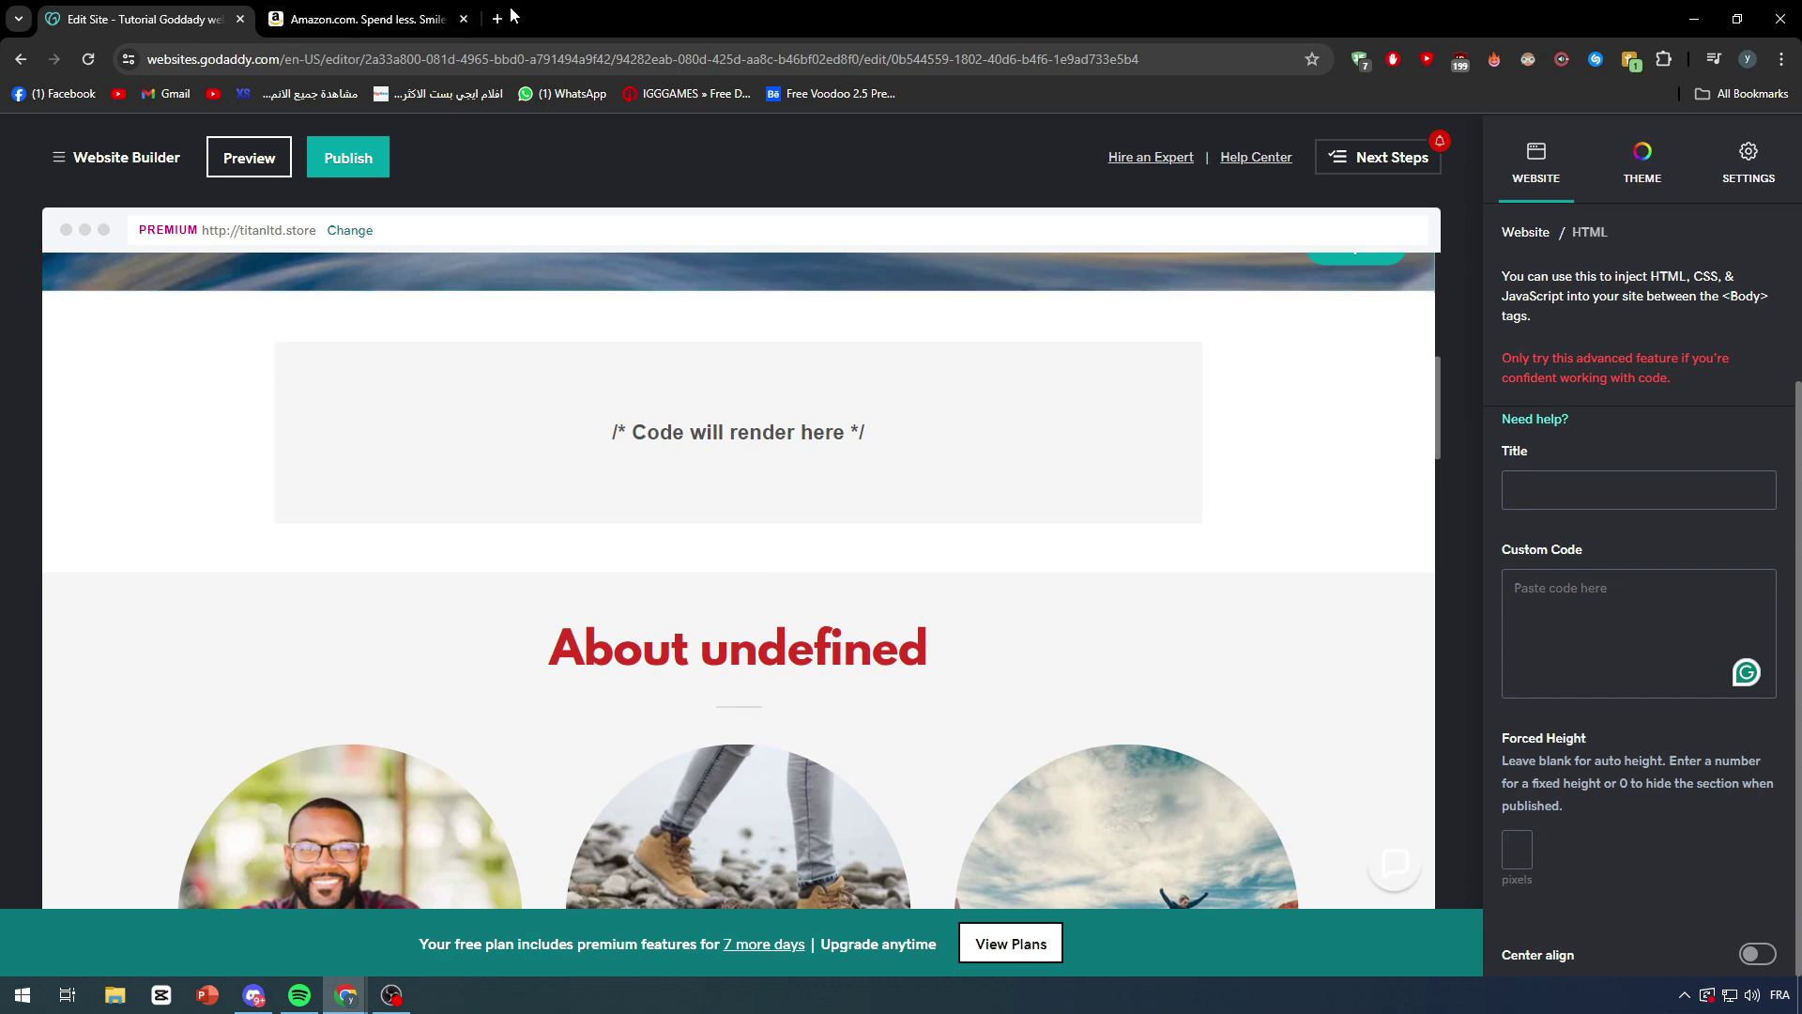
Step: In a new ChatGPT tab, ask it to 'write me a simple code using both HTML CSS for a login'
click(501, 19)
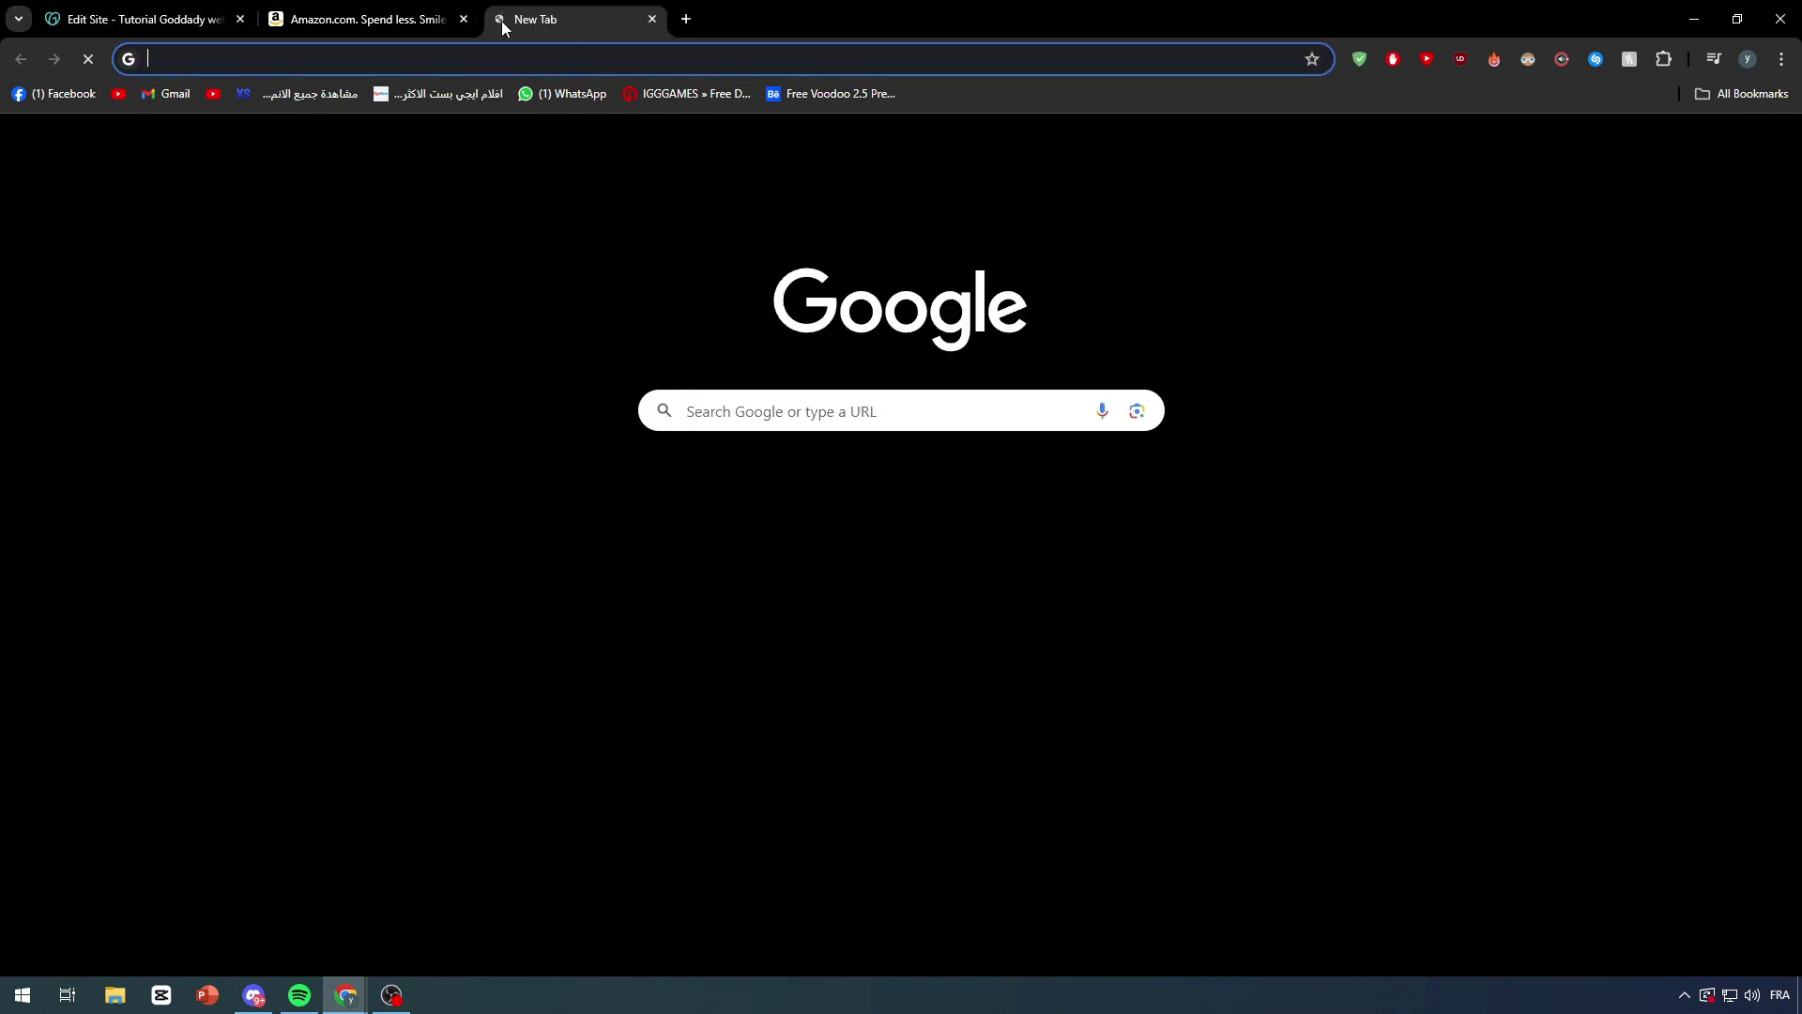
text(chat)
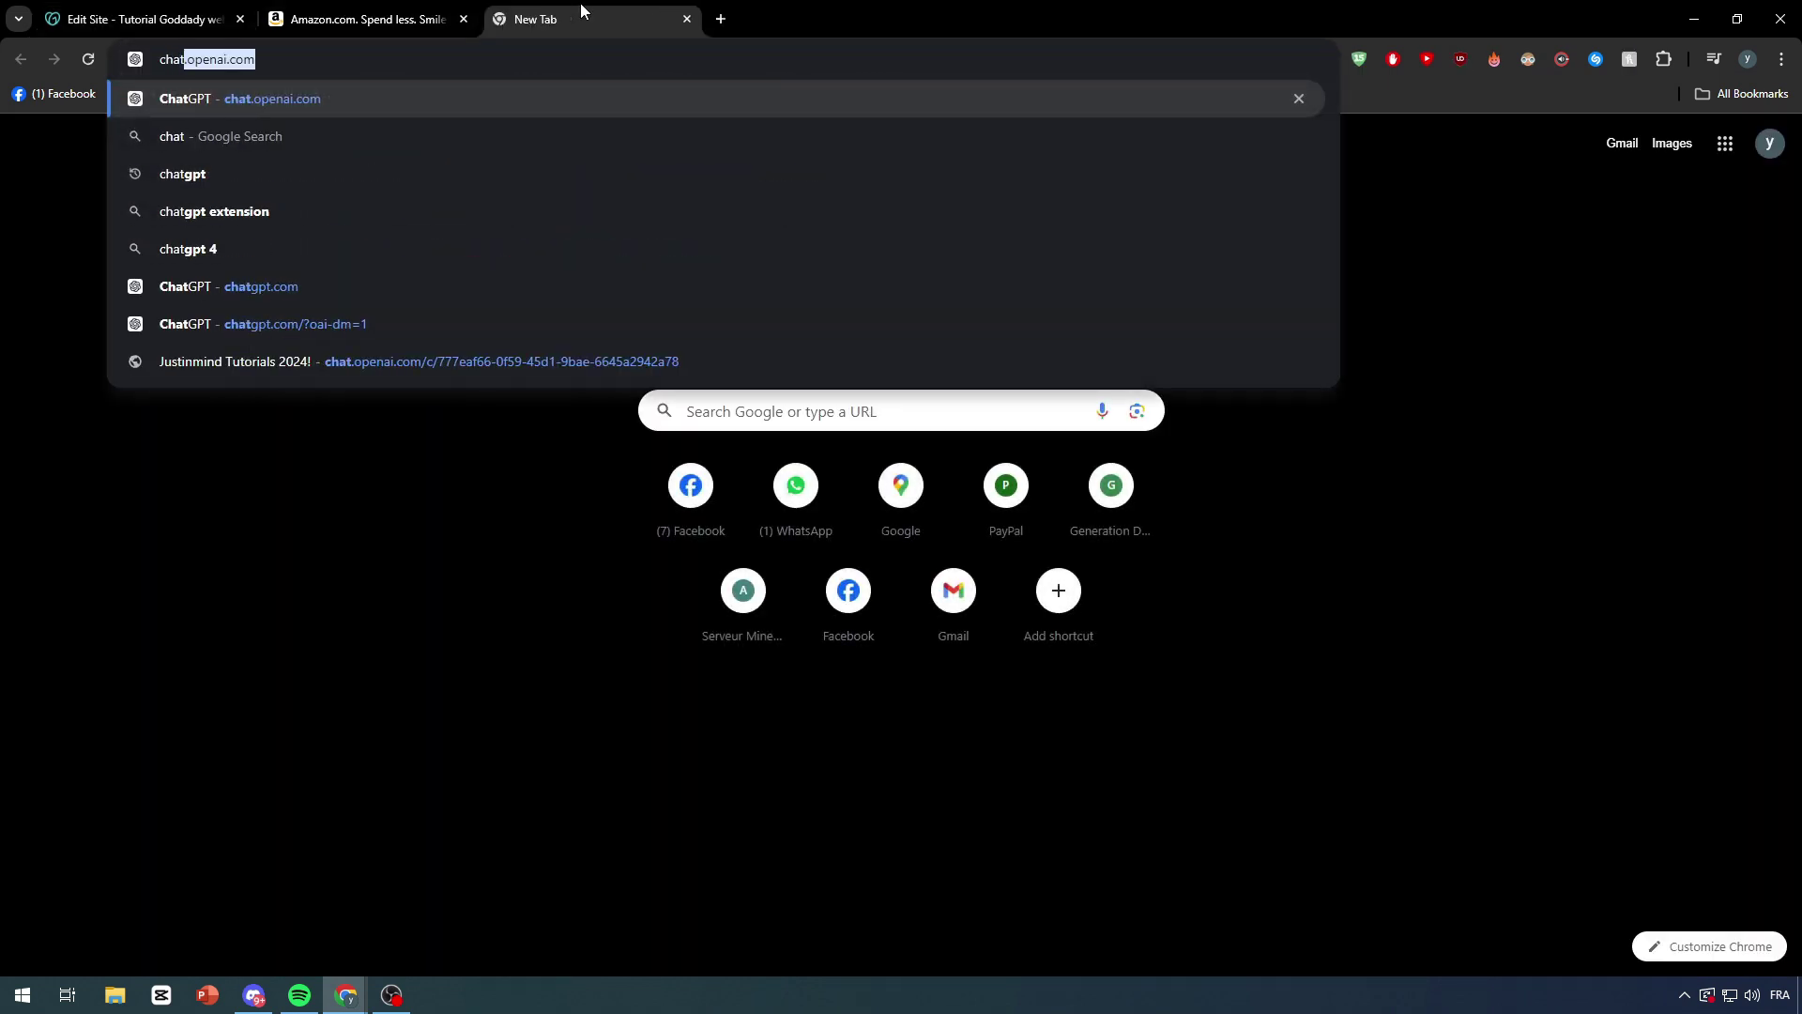
key(Return)
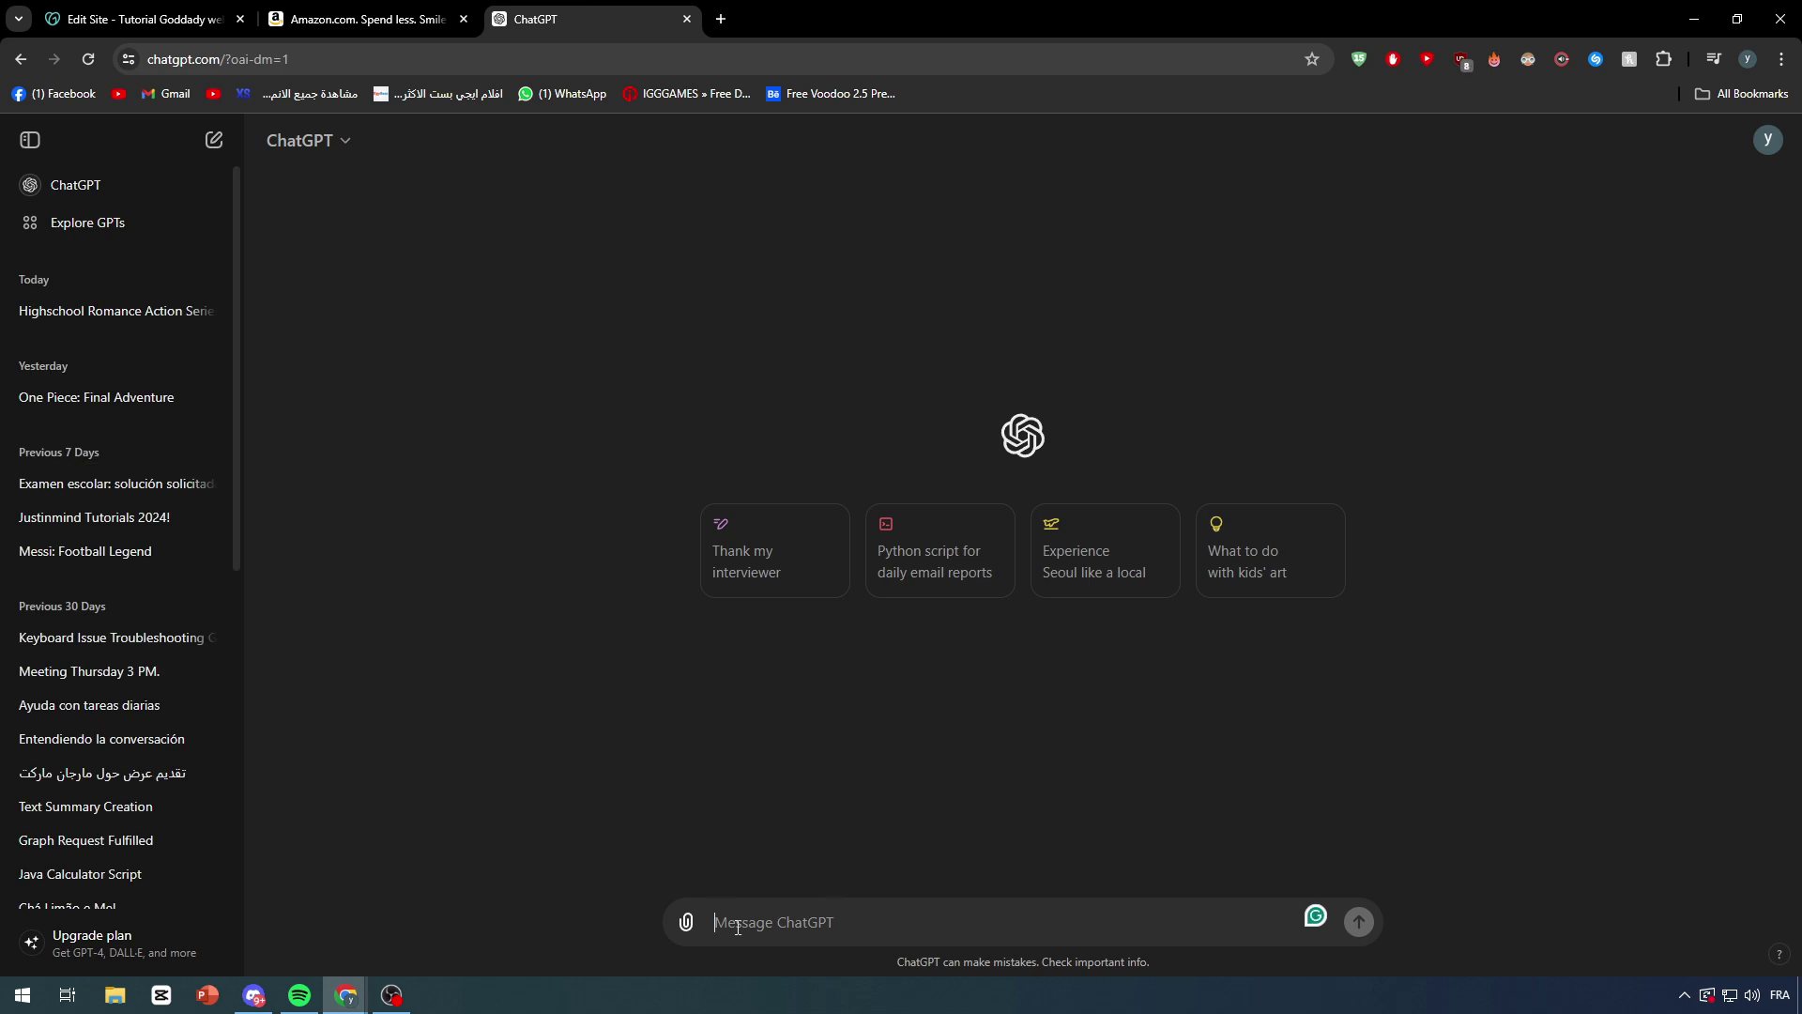
text(write me a s)
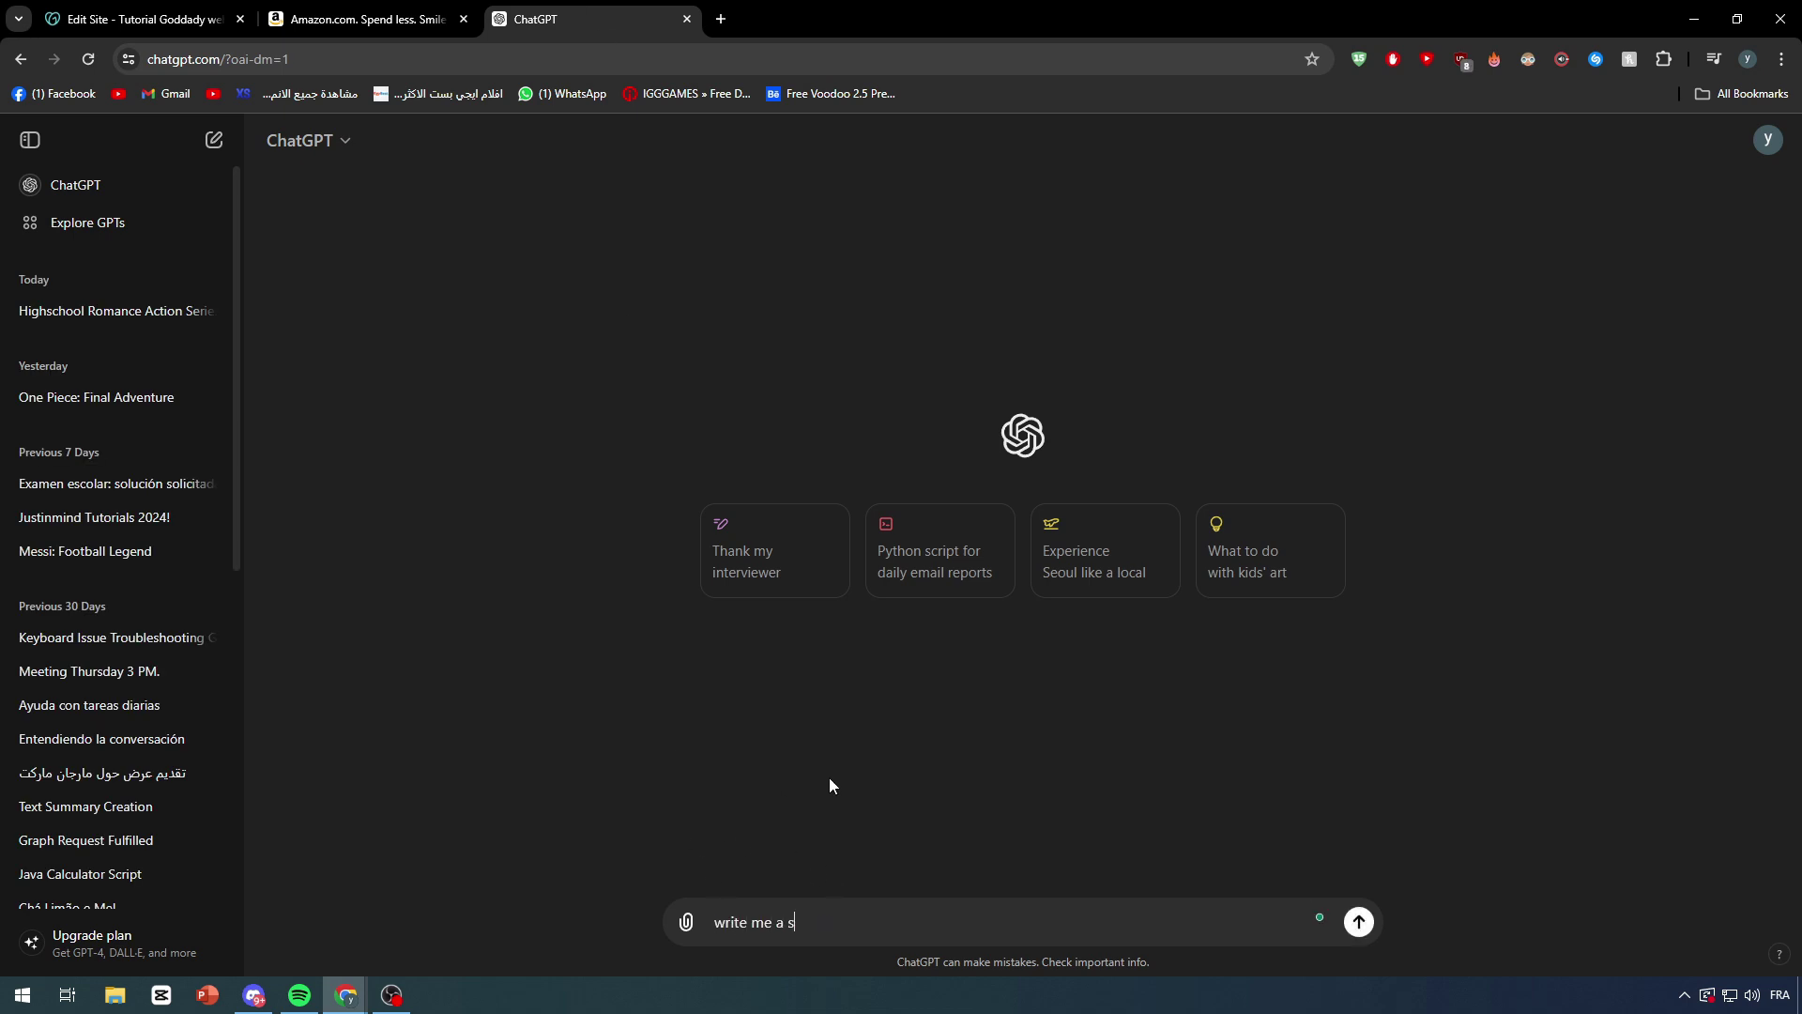
text(imple code using both HTML CSS to)
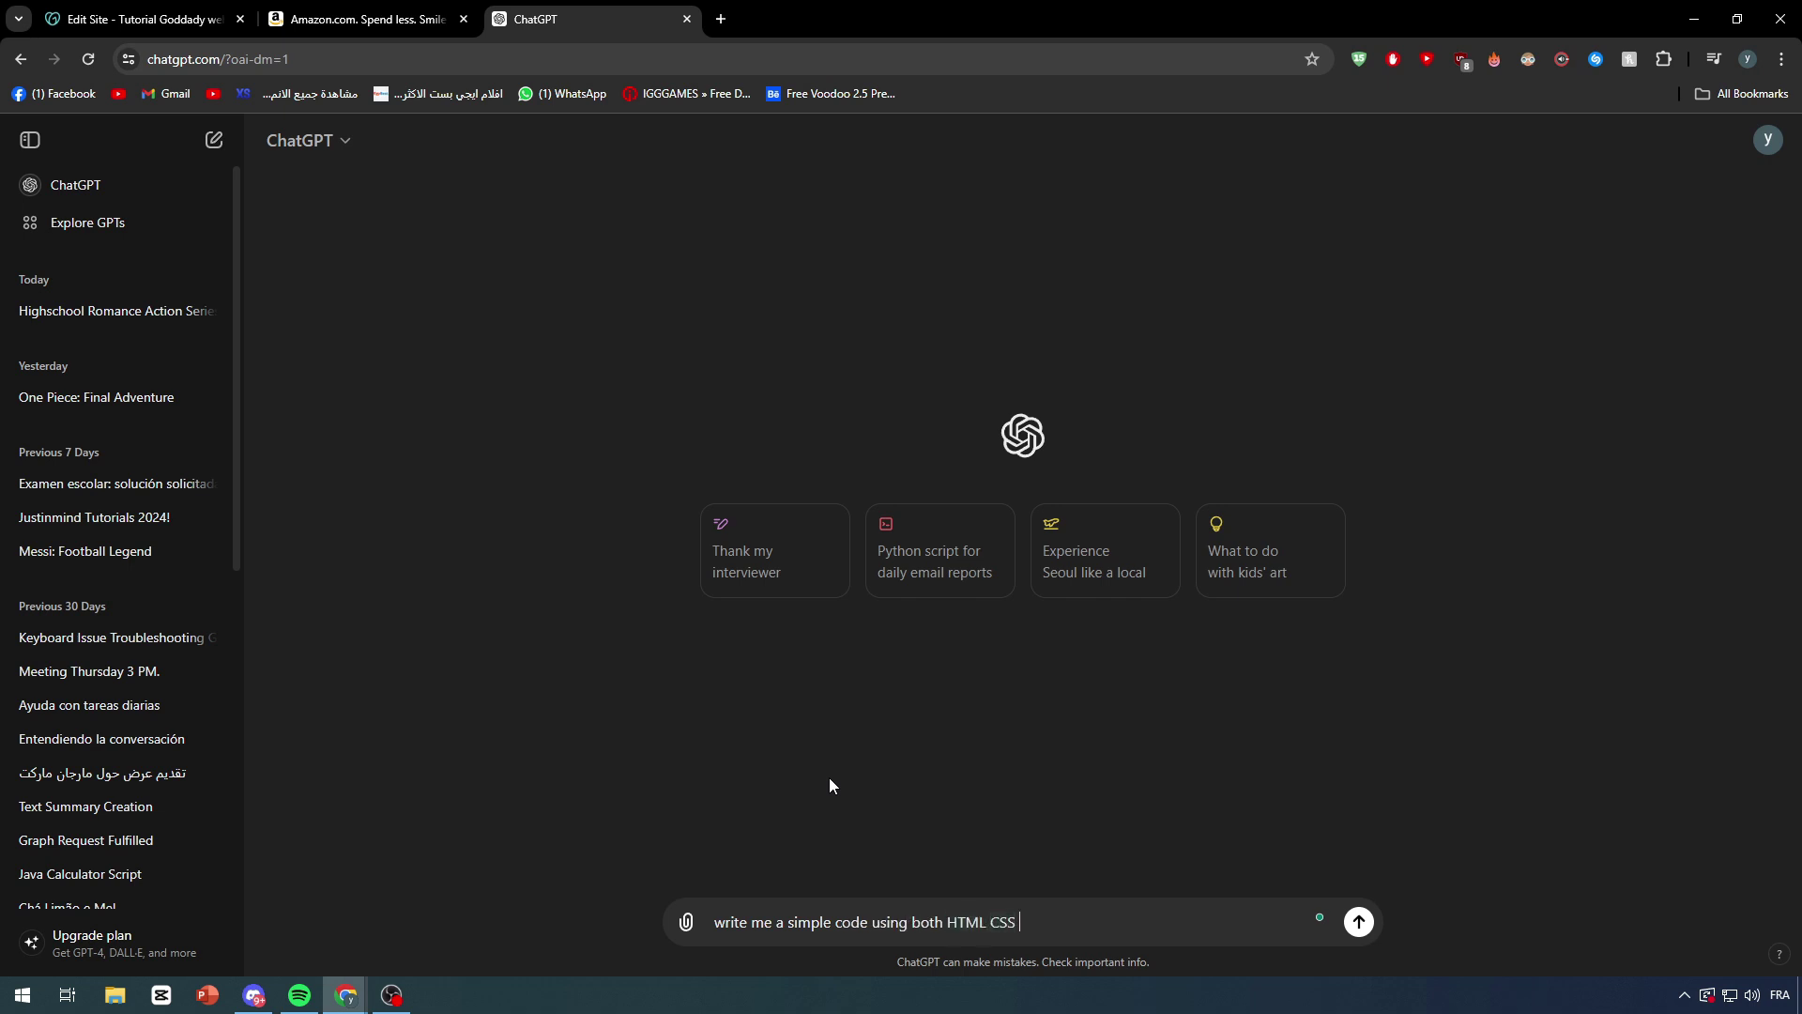
key(BackSpace)
key(BackSpace)
text(for a login)
key(Return)
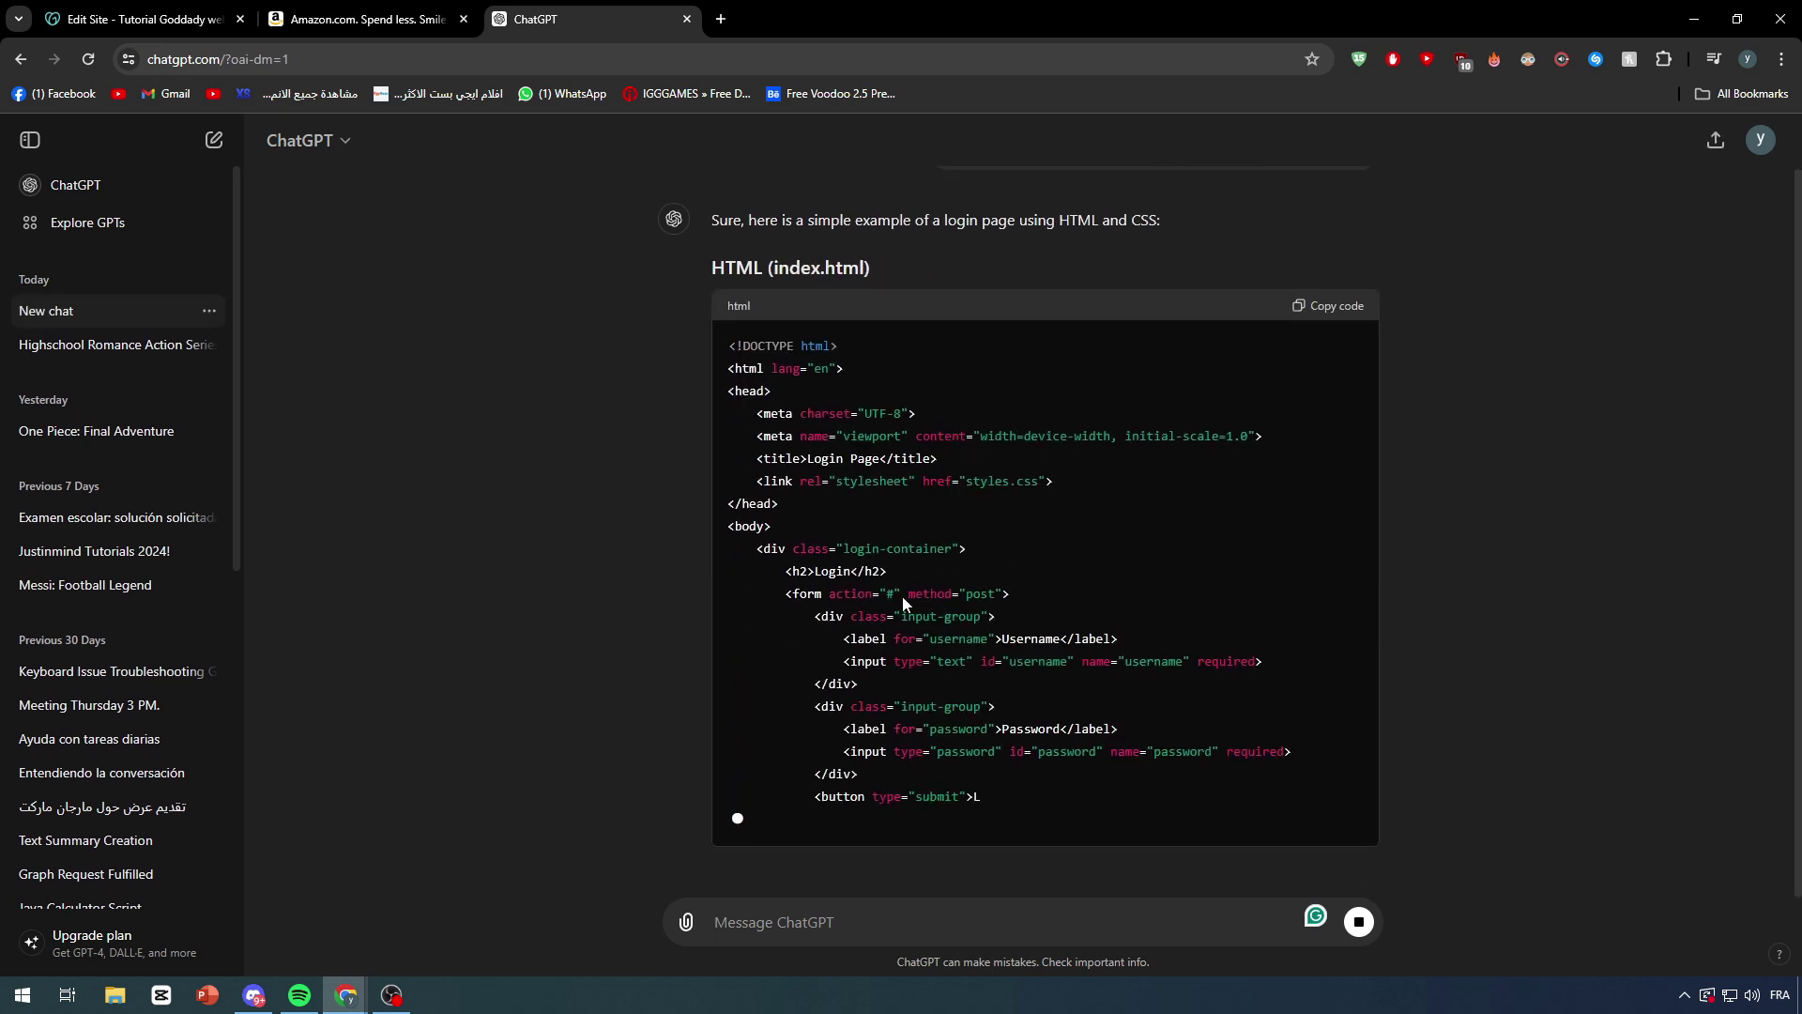
Step: Ask ChatGPT to 'merge them together' into a single HTML file
scroll(838, 539, up, 3)
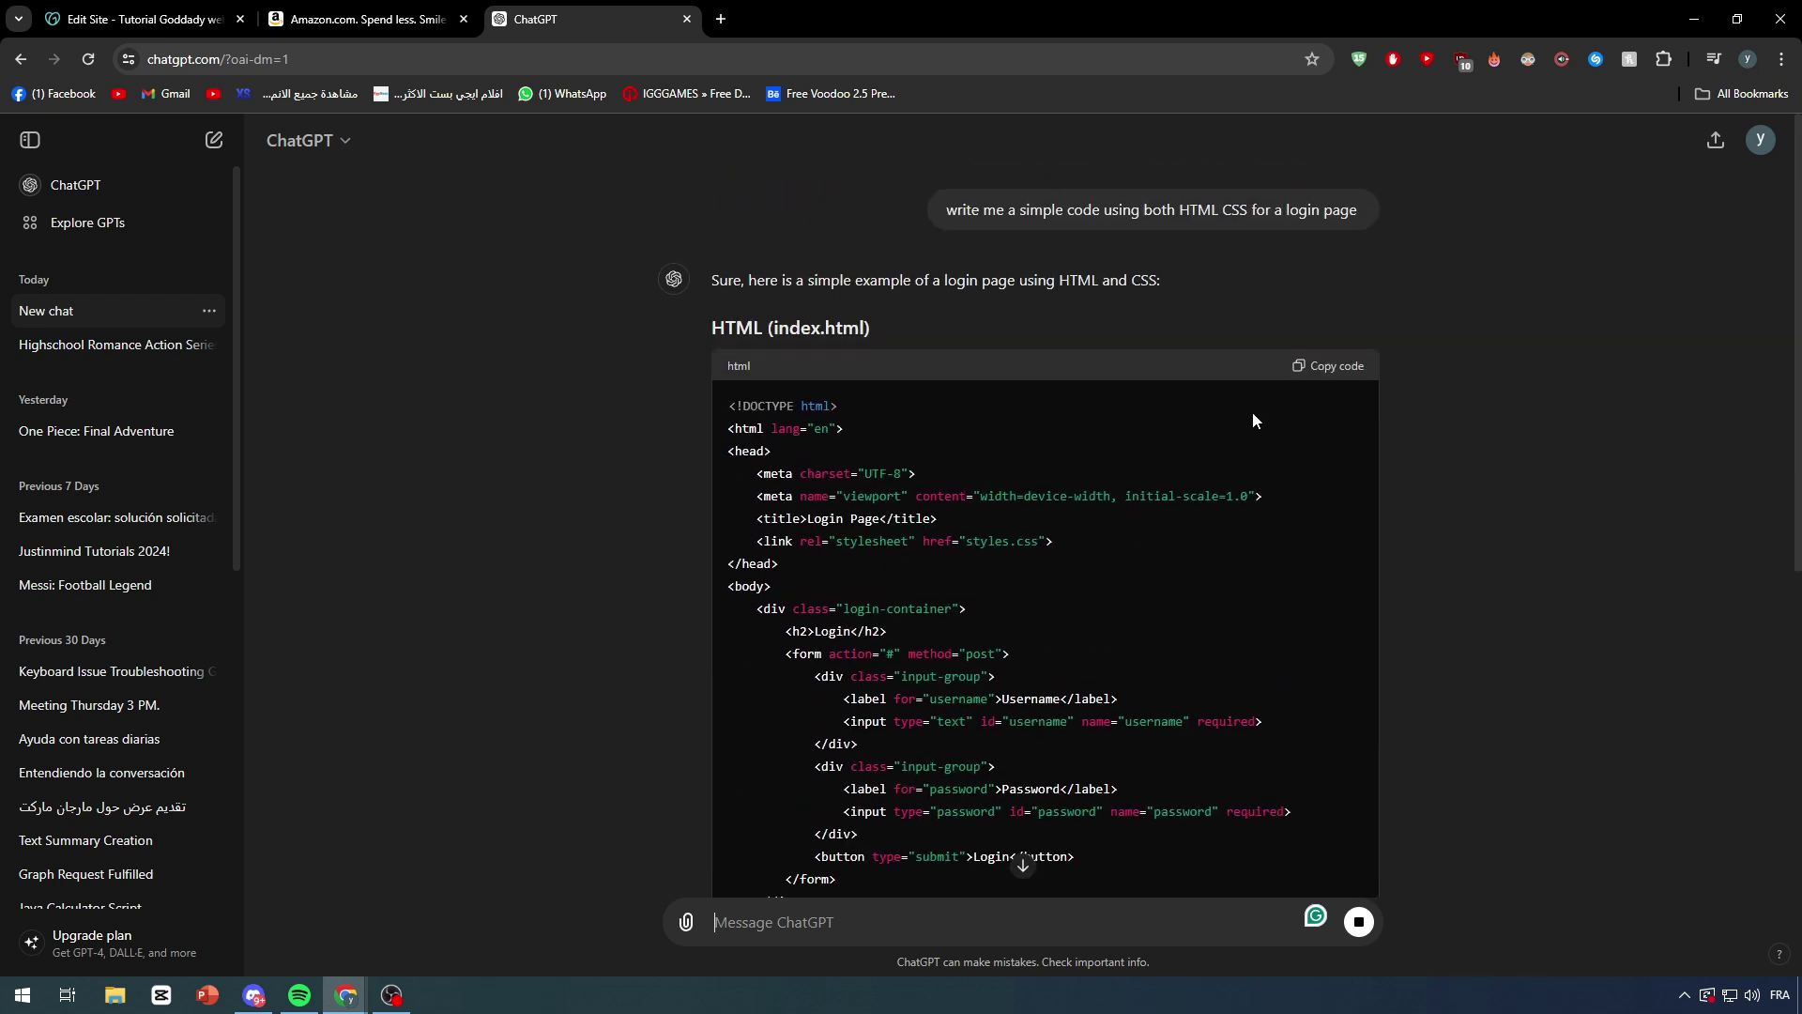
text(merge them toget)
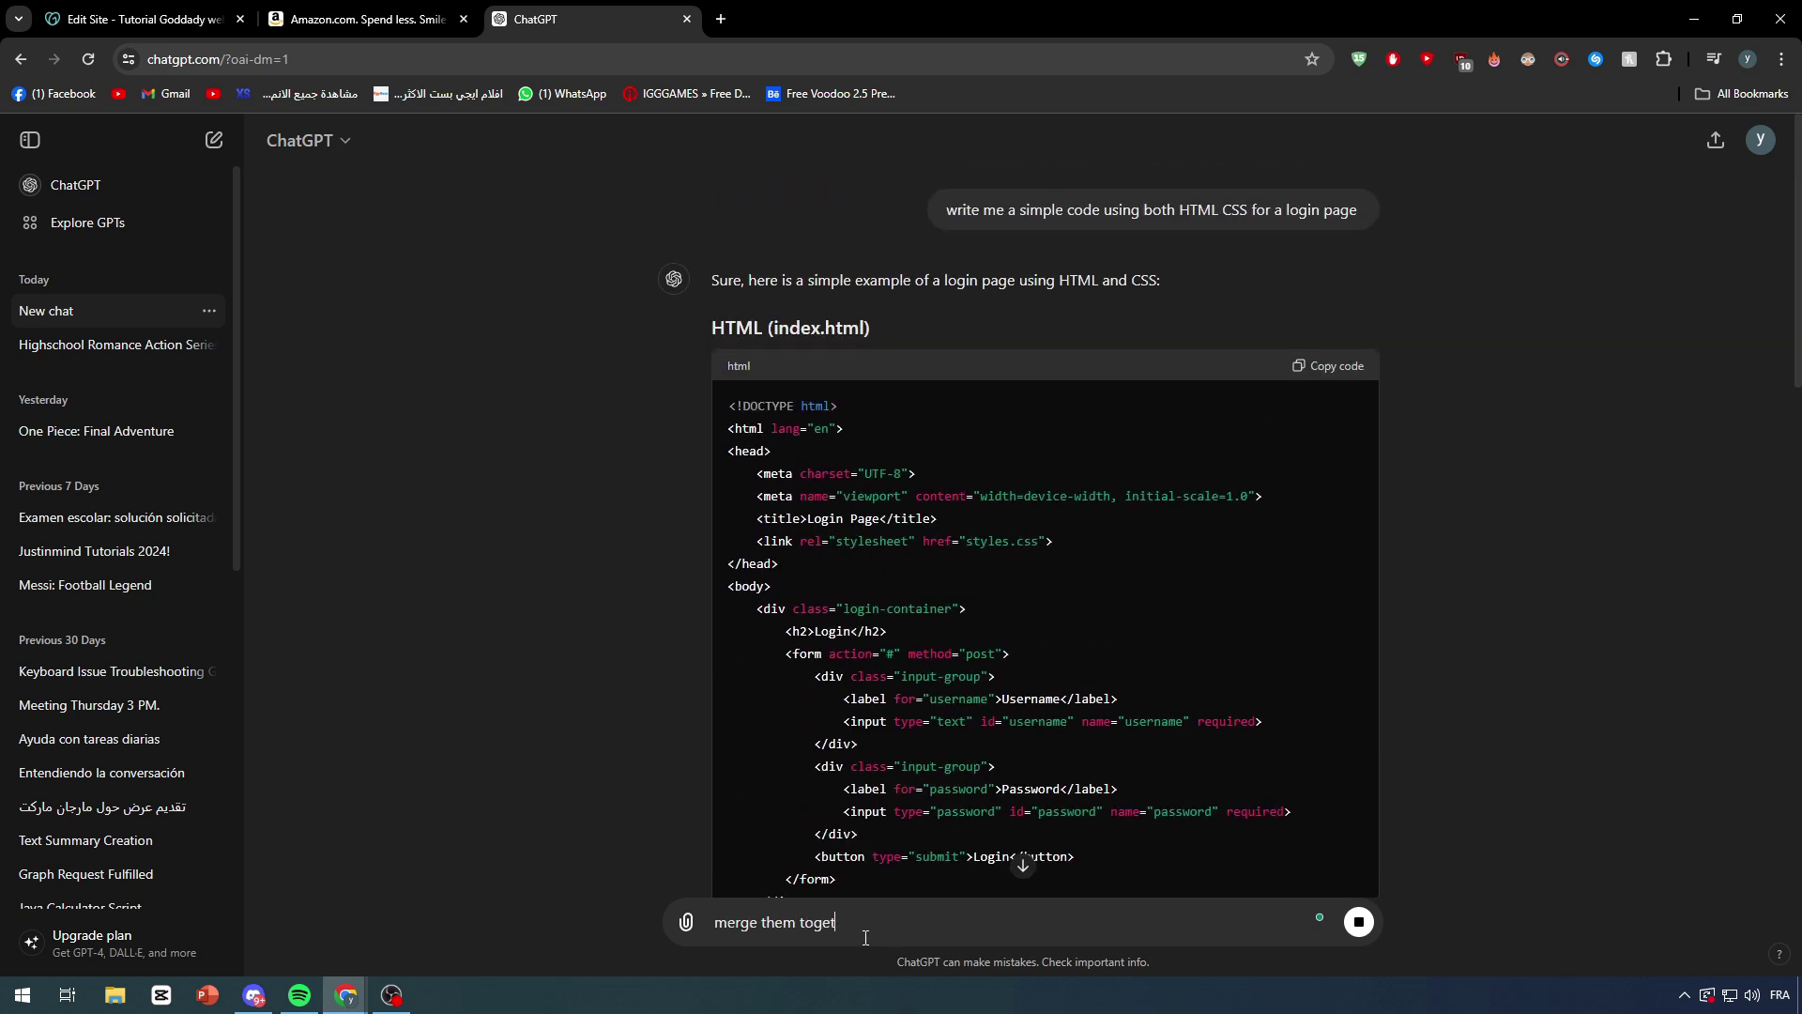
text(her)
key(shift+Return)
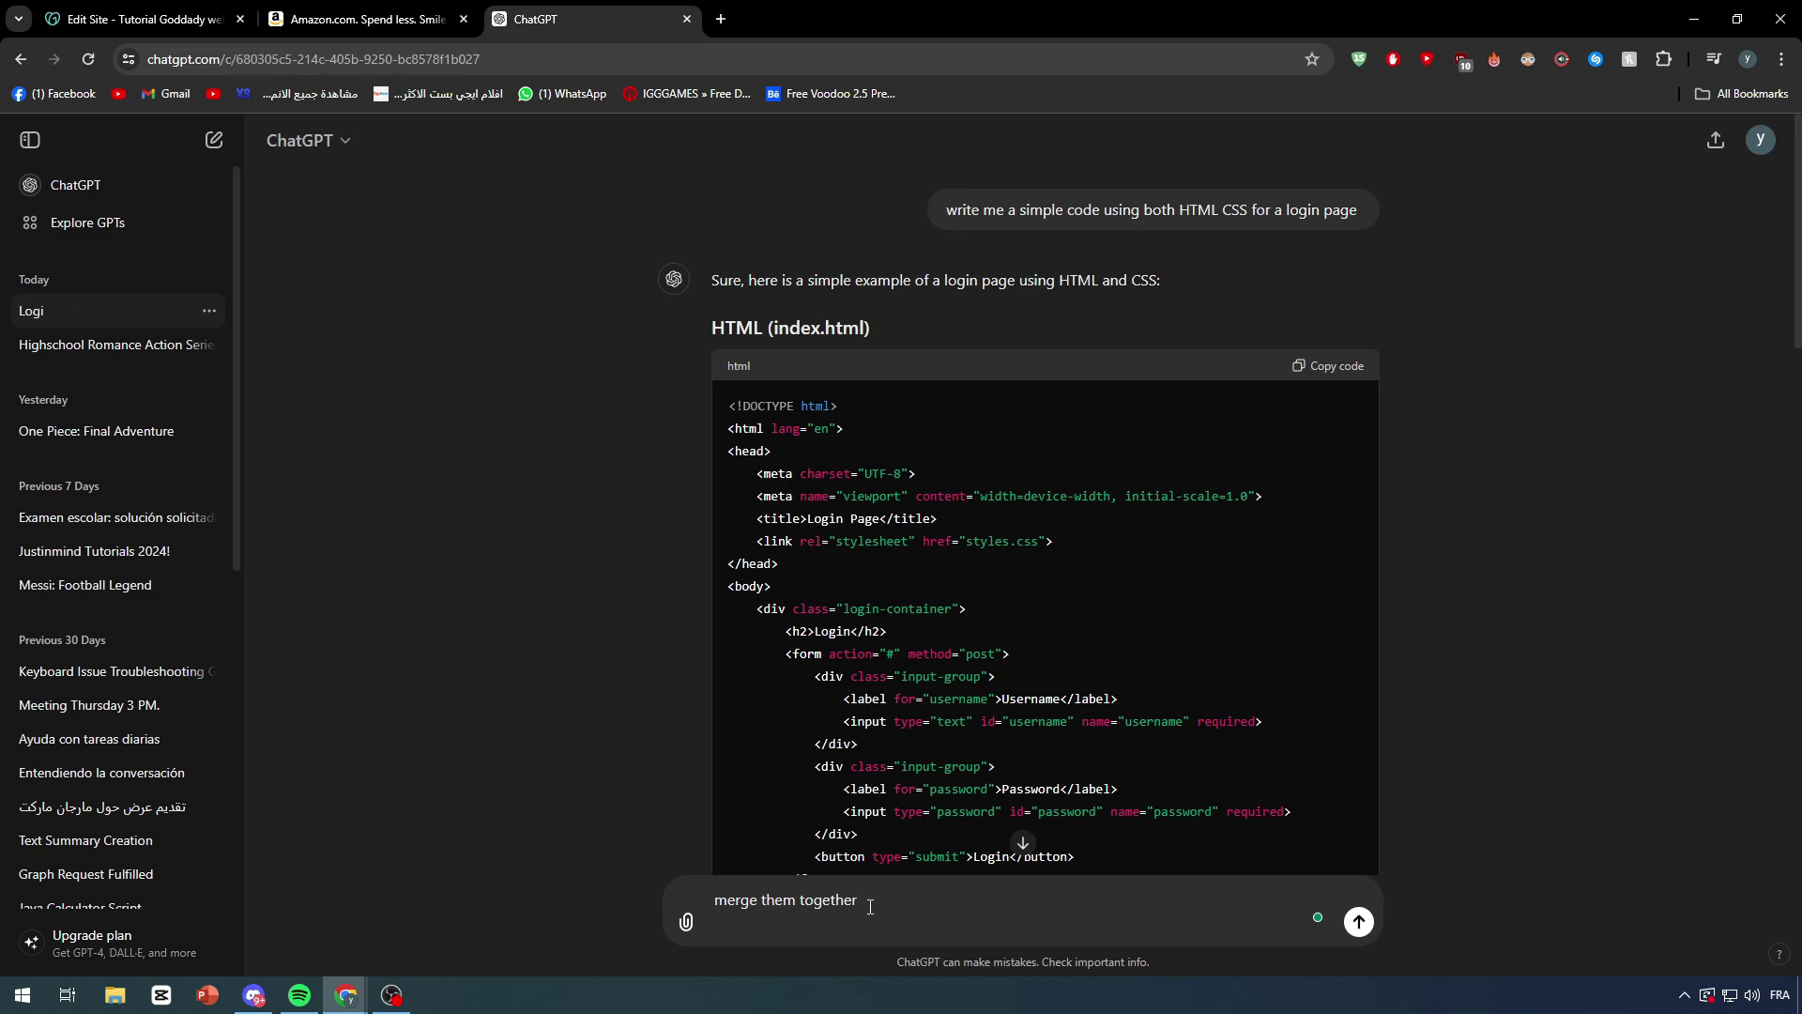
key(BackSpace)
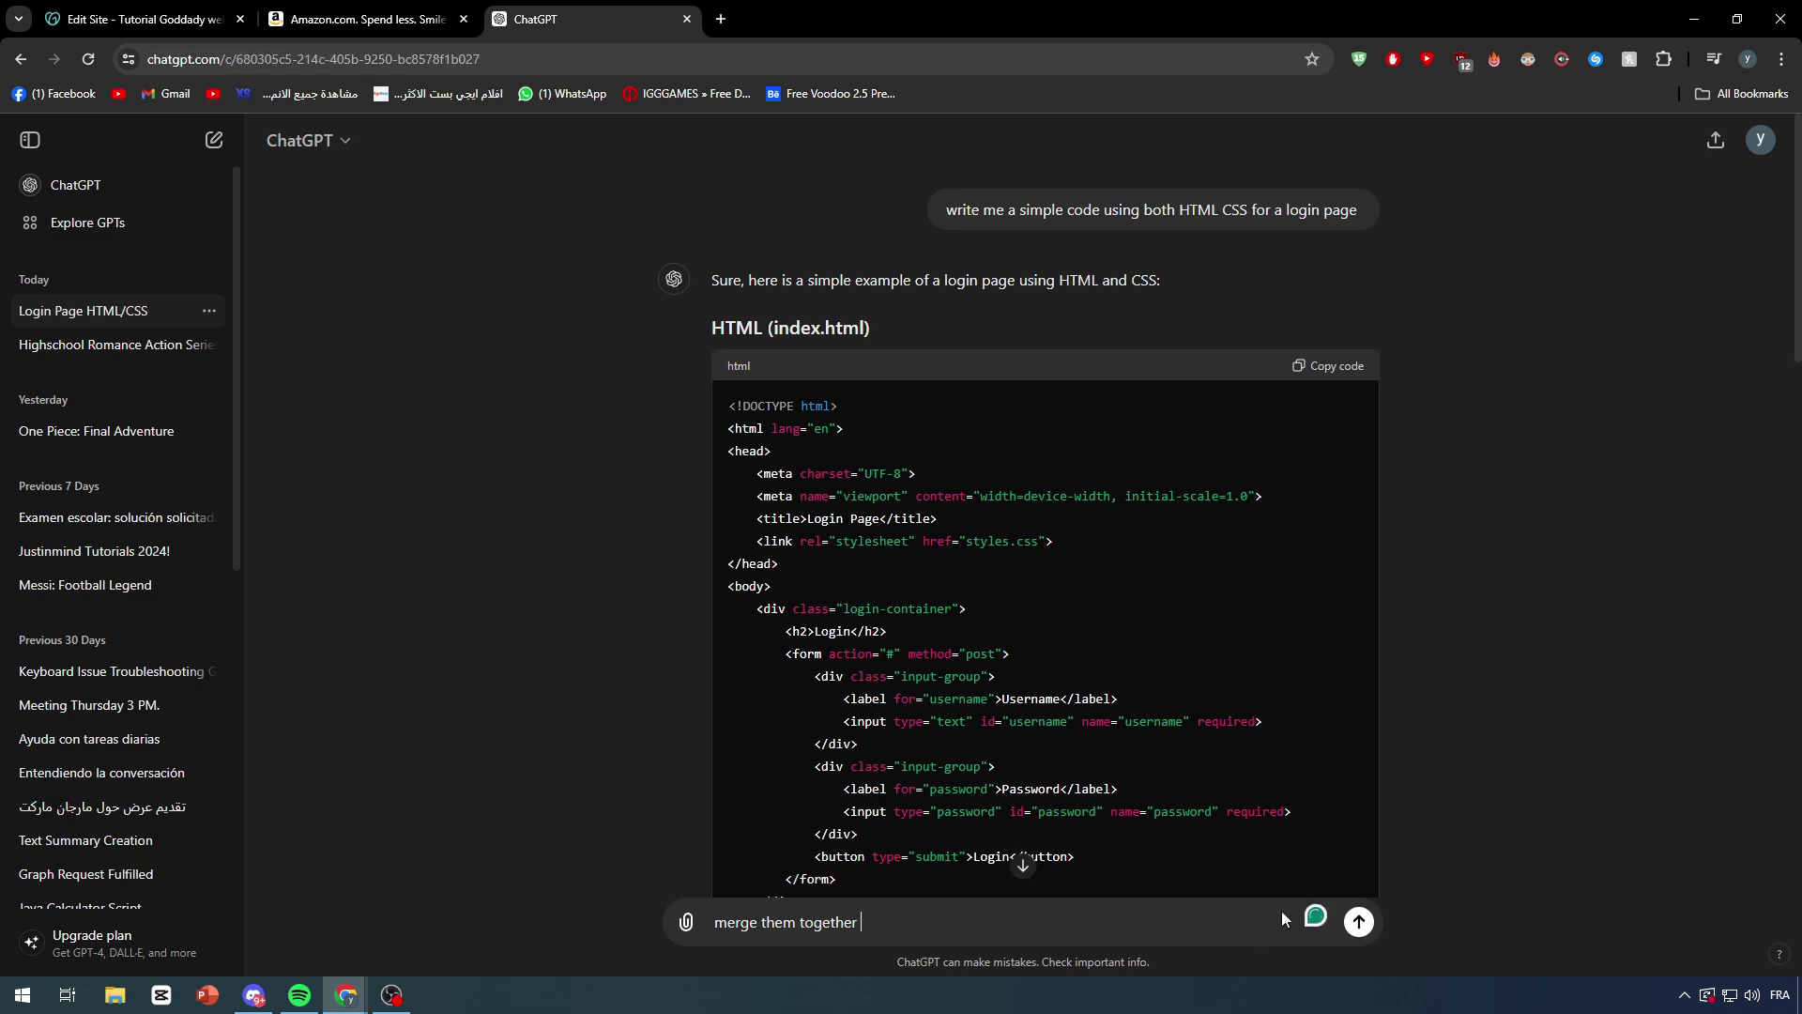
scroll(1200, 809, down, 15)
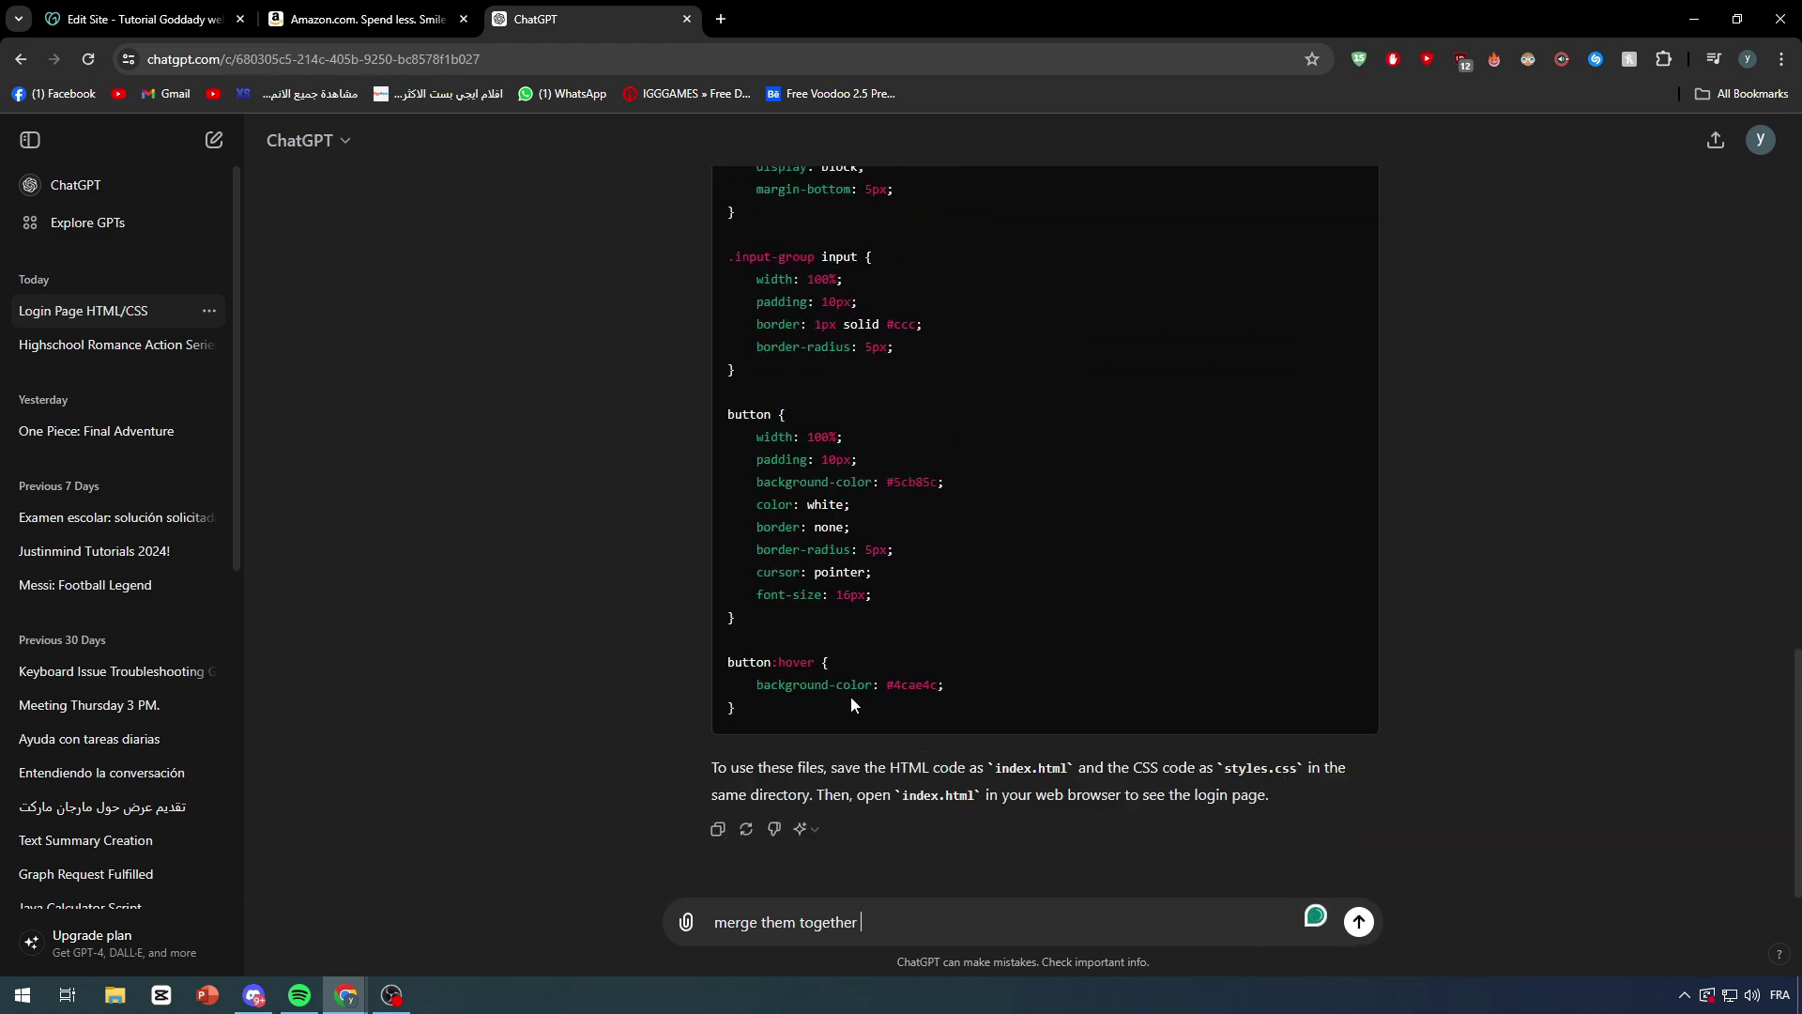
click(1360, 925)
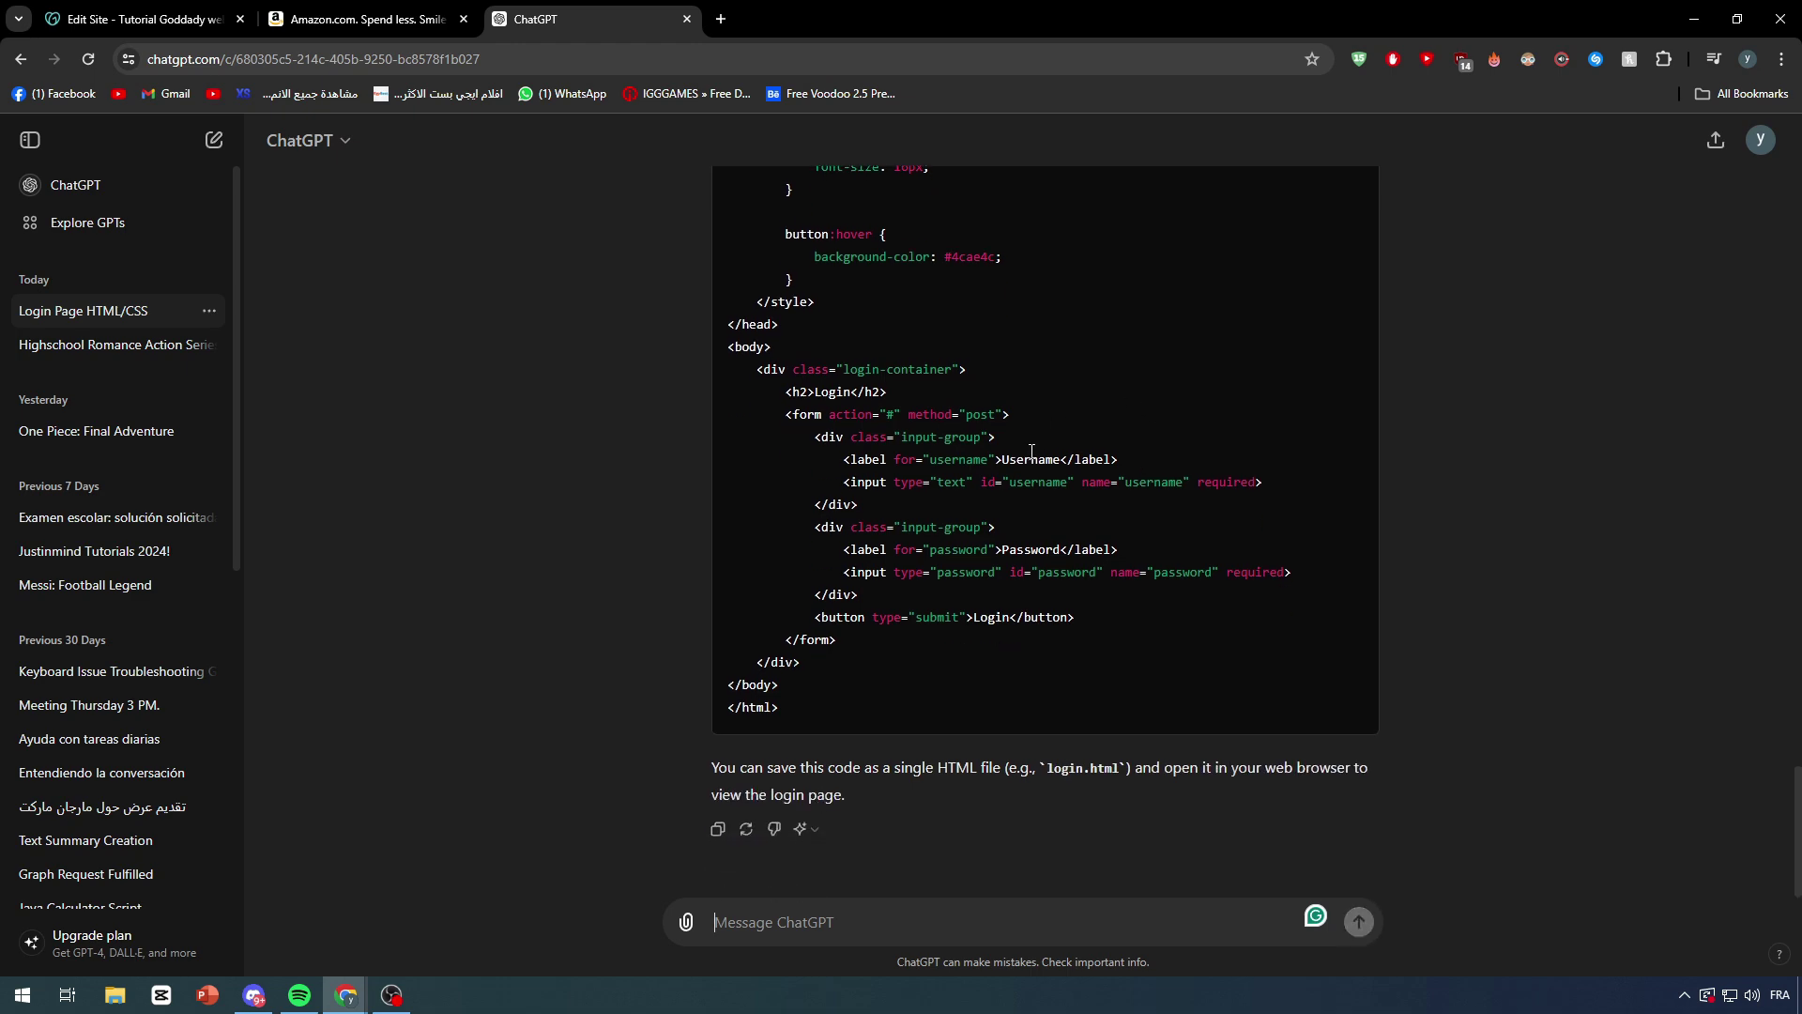
Step: Copy the merged login page code and paste it into the GoDaddy HTML section's Custom Code
scroll(1031, 451, up, 15)
click(1351, 560)
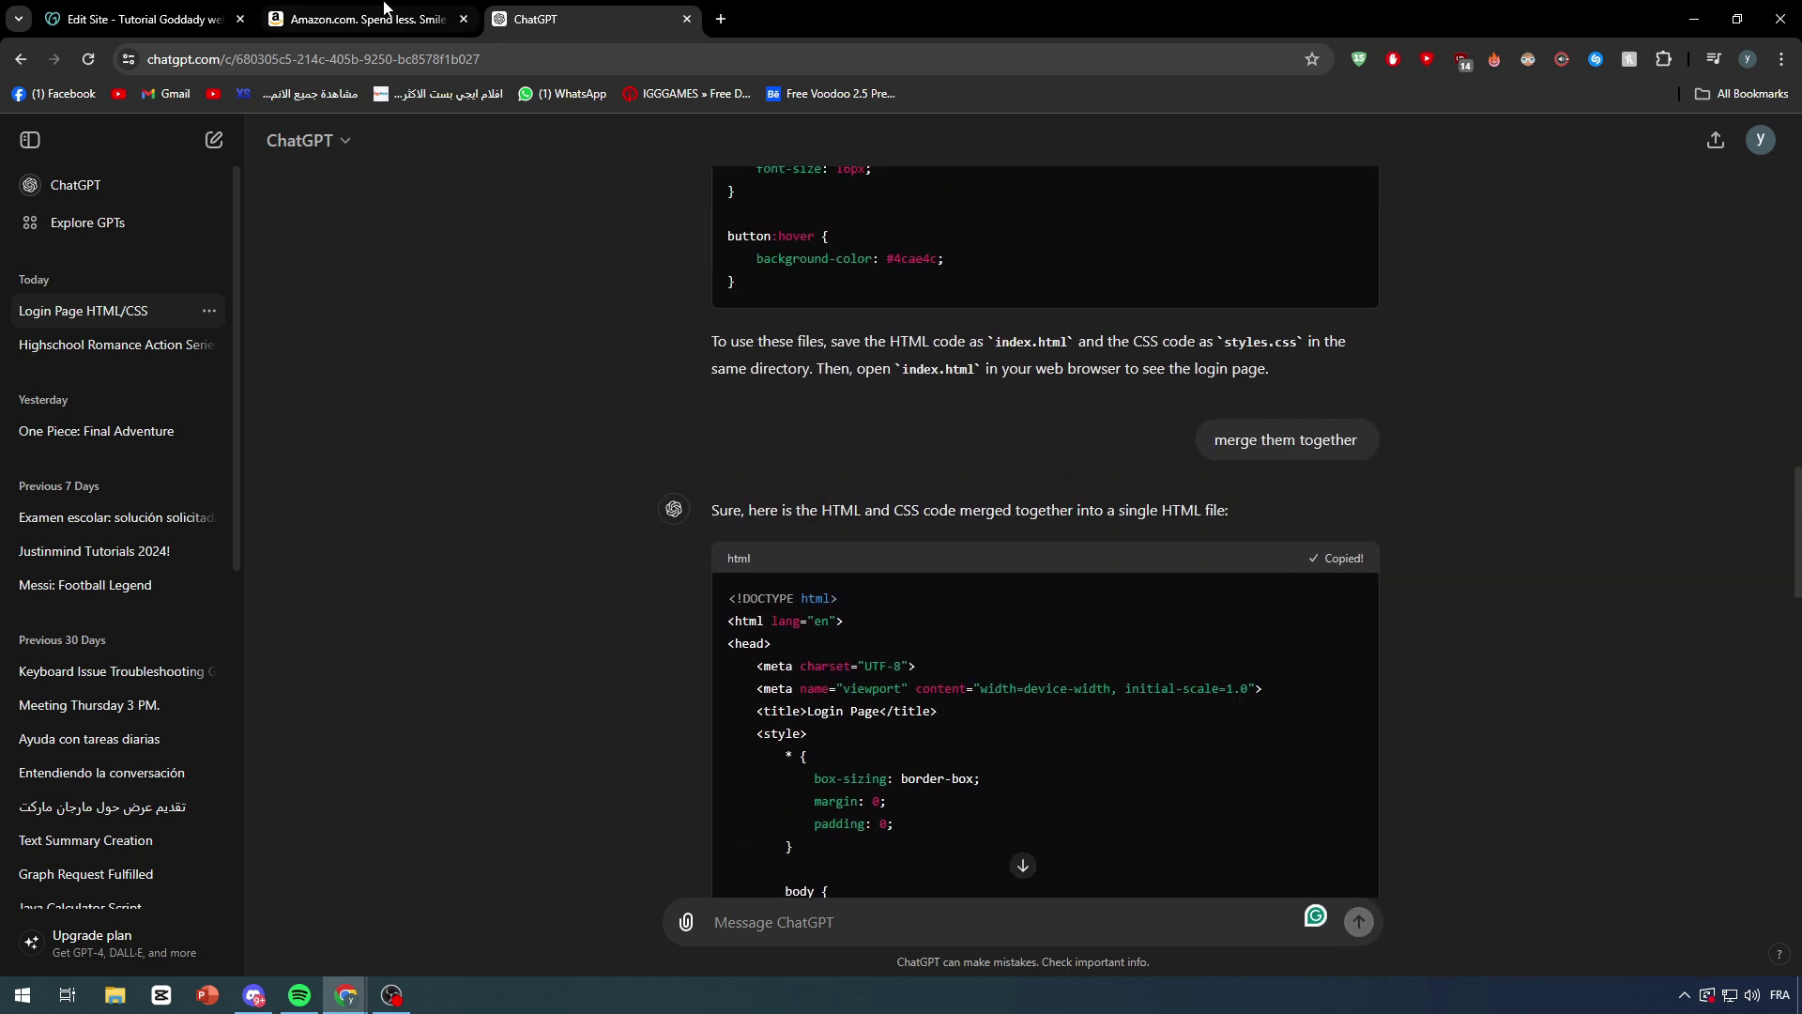
click(176, 11)
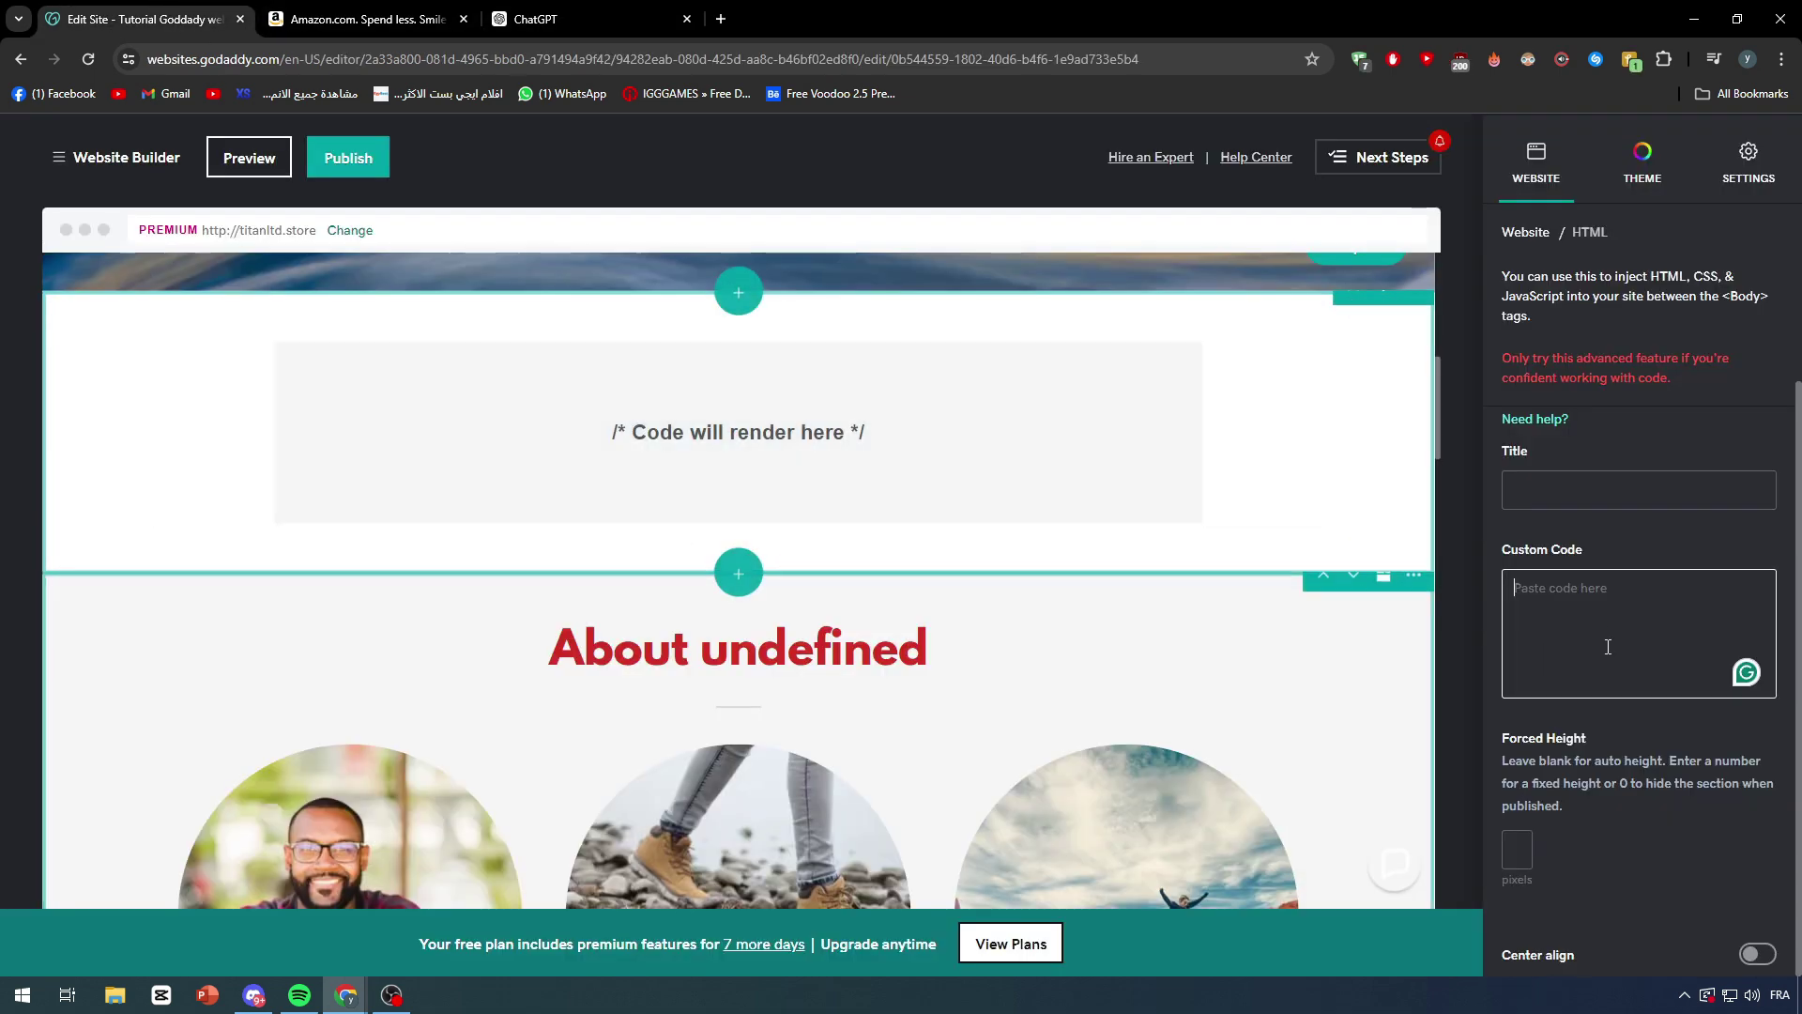
key(ctrl+v)
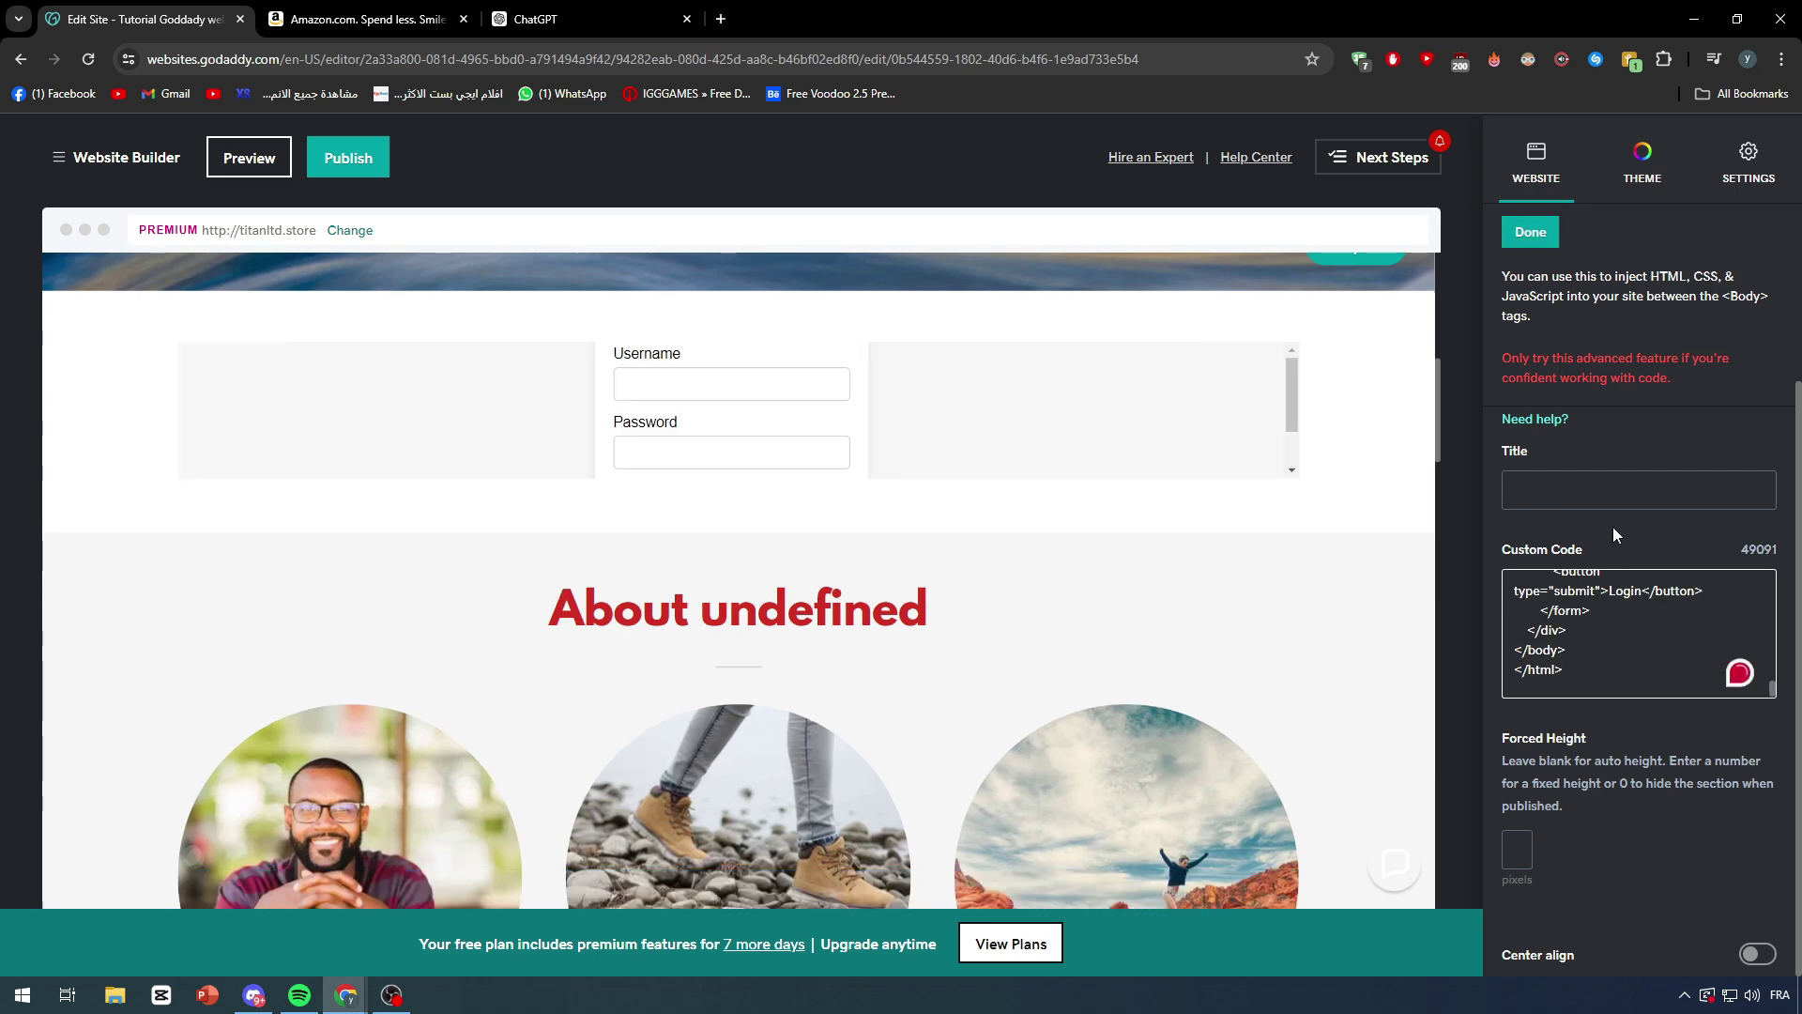
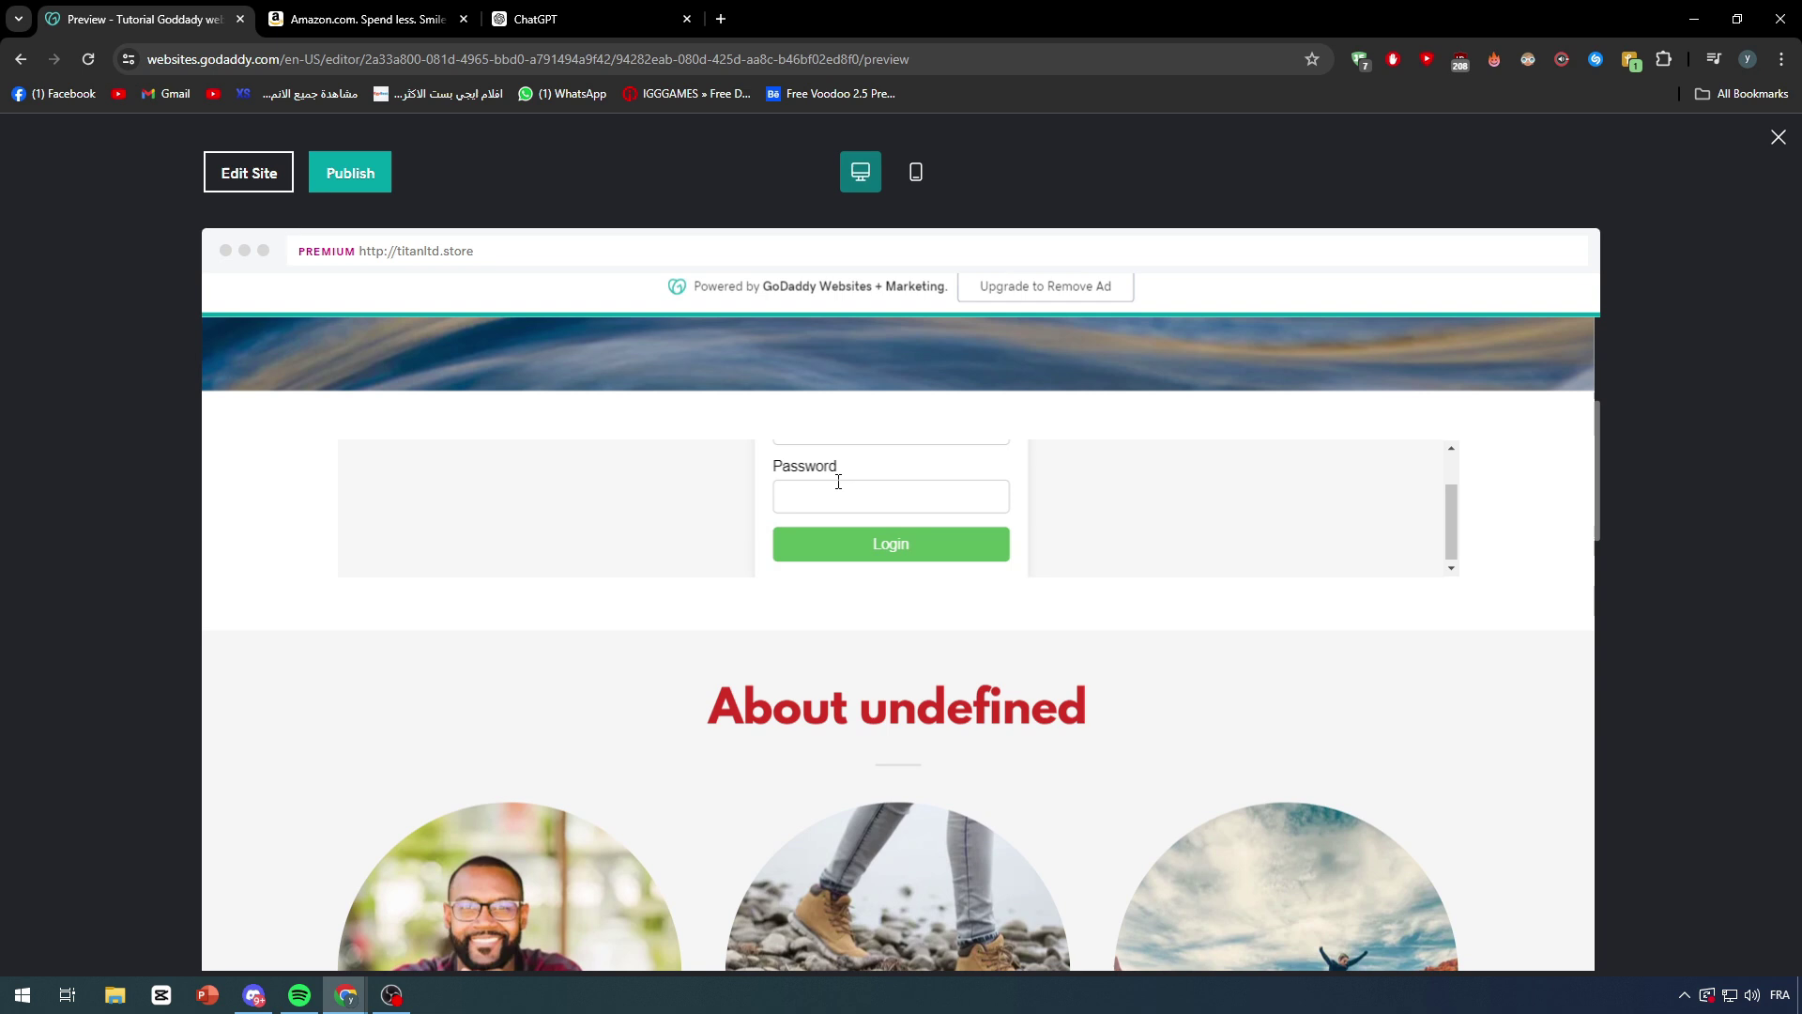
Step: Enter the test username 'zeaz' and a test password into the embedded login form
click(838, 482)
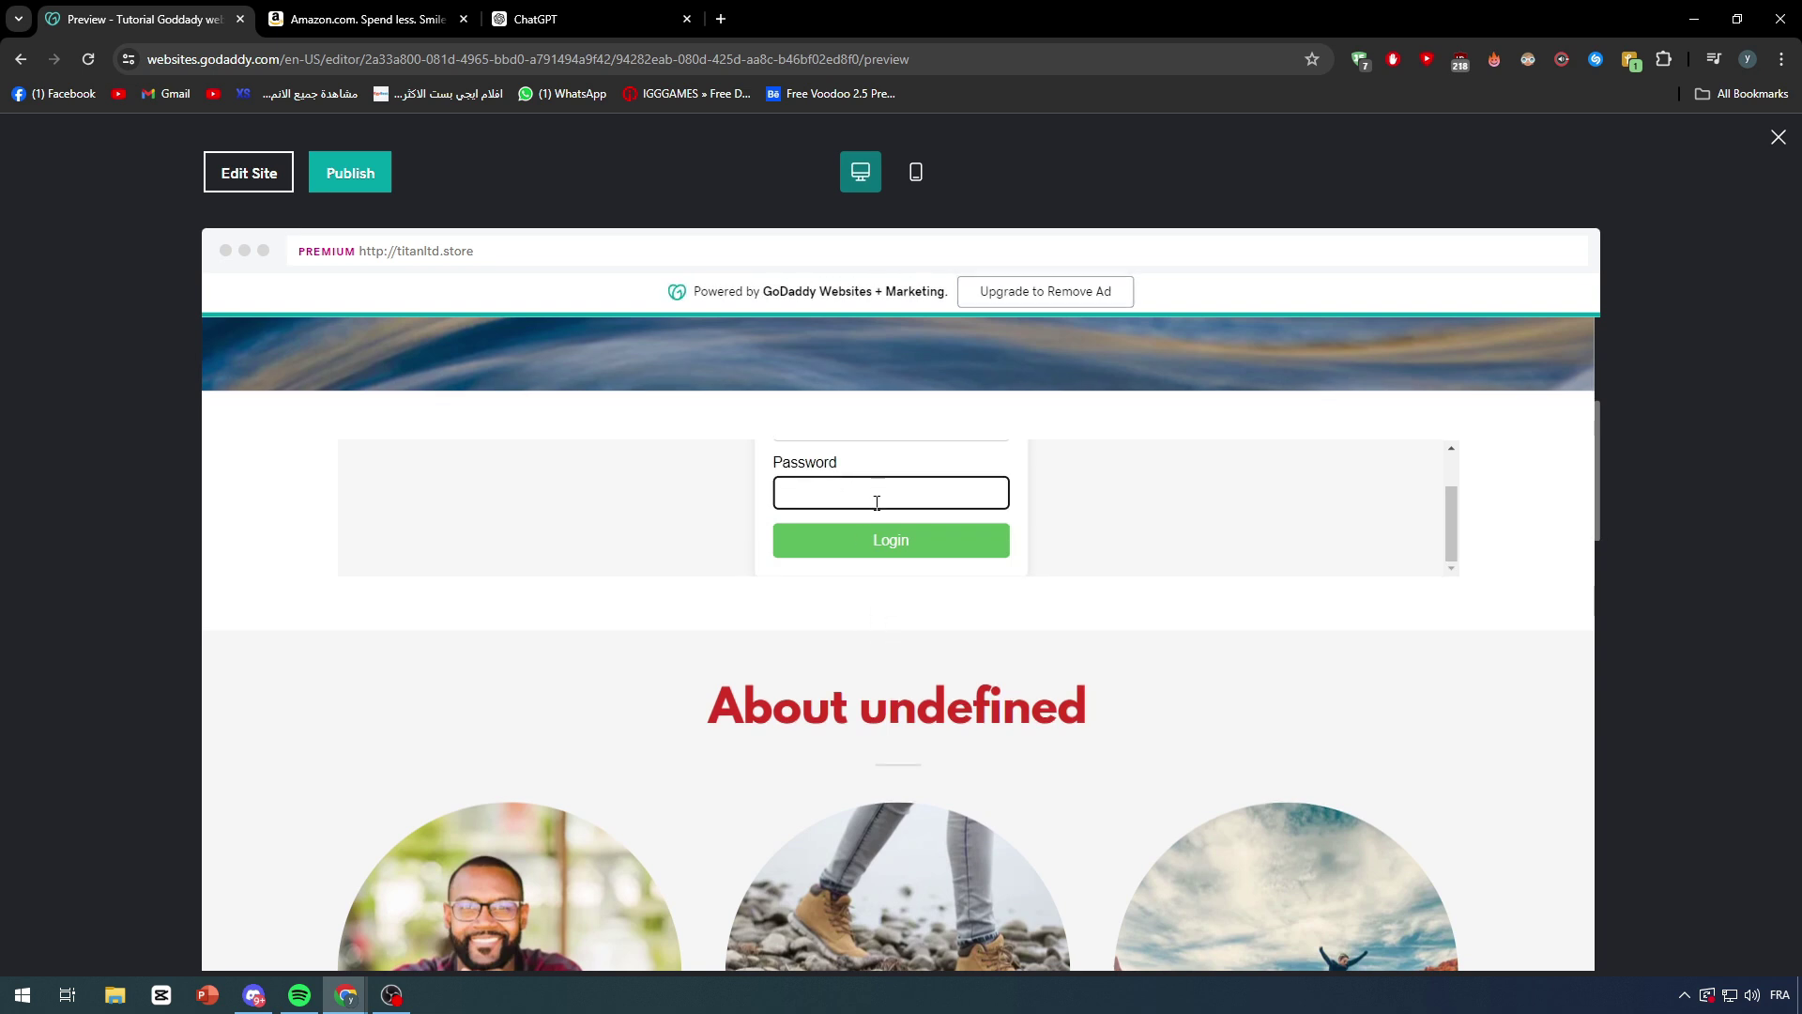
scroll(892, 507, up, 1)
click(908, 480)
click(1070, 466)
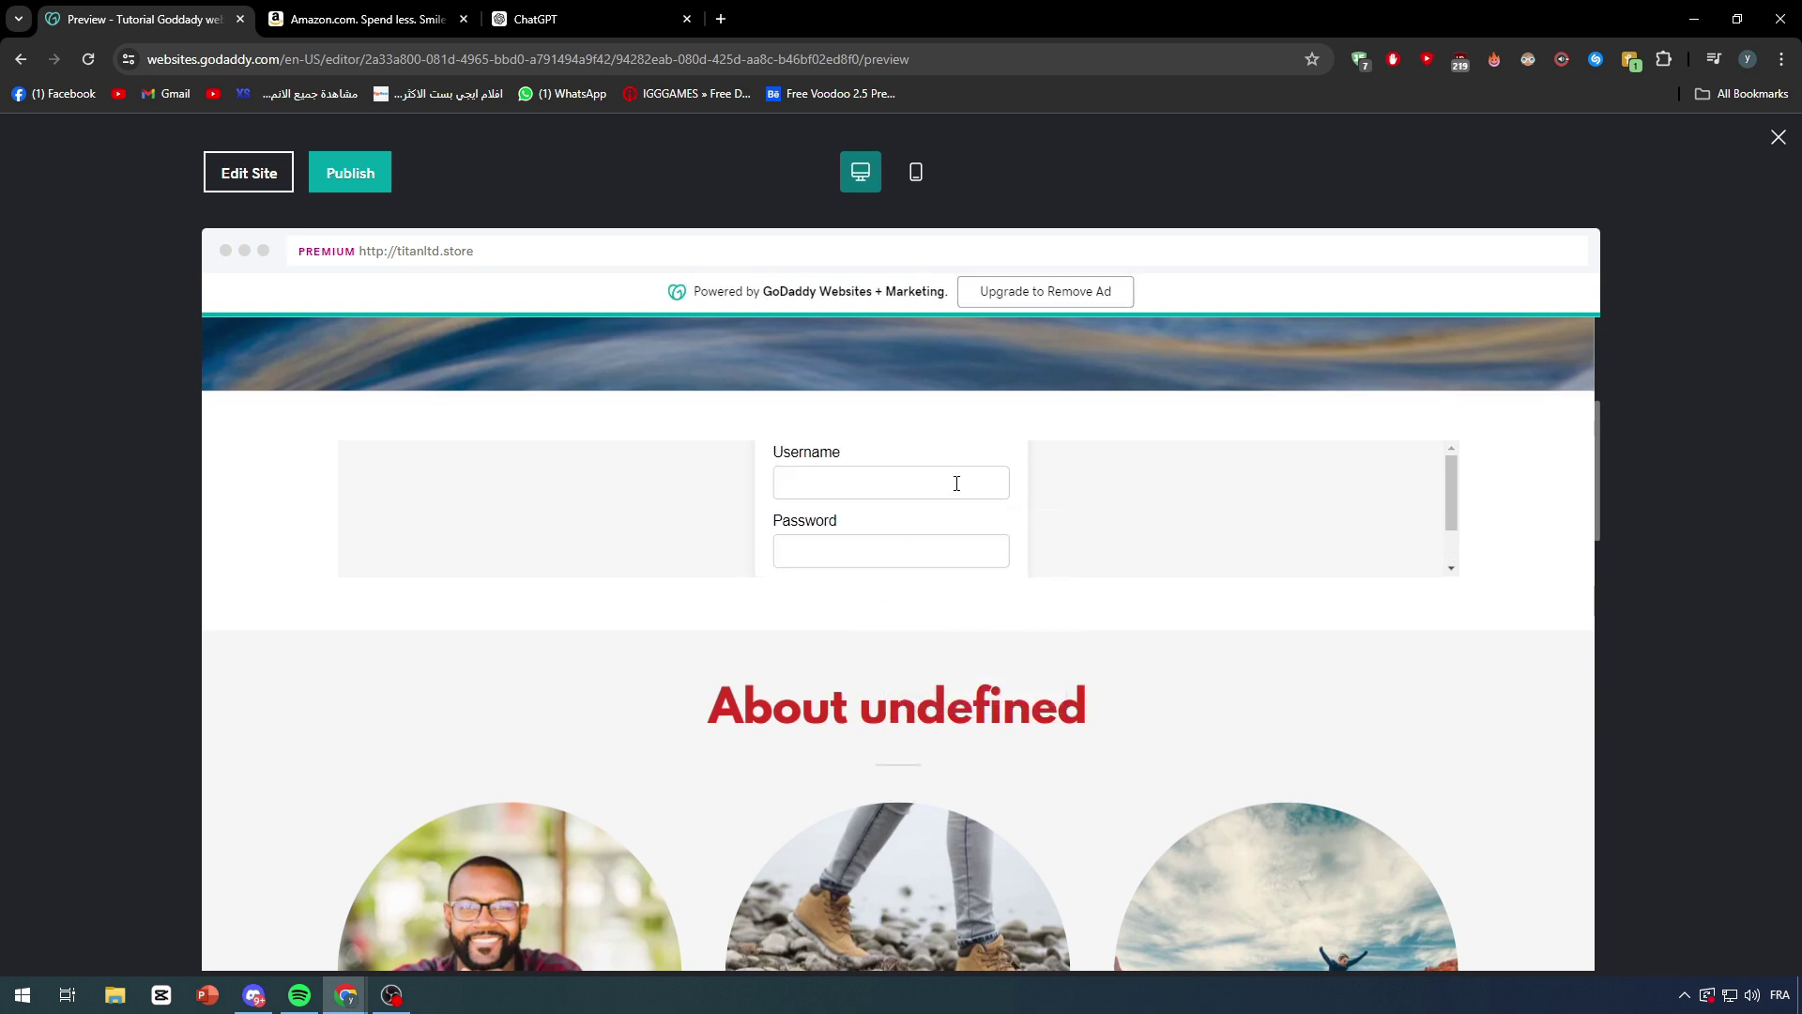
click(955, 480)
text(zeaz)
click(844, 551)
text(zeazeazea)
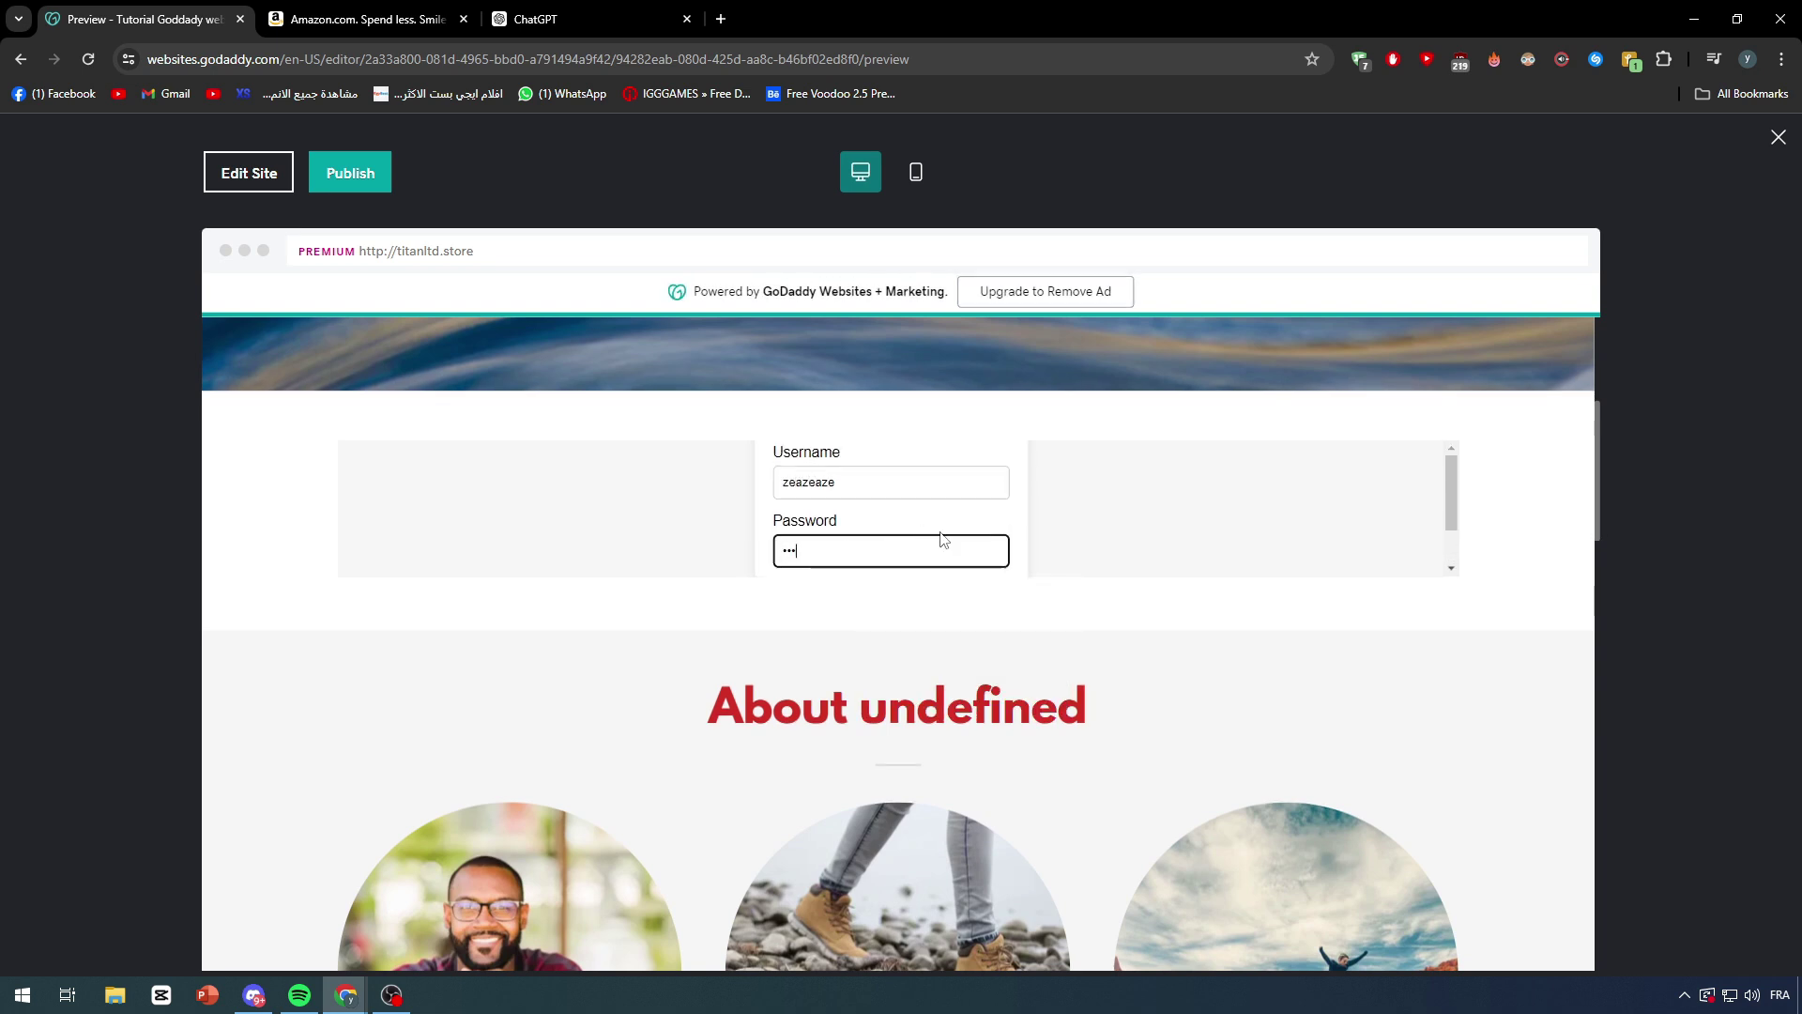
scroll(998, 531, down, 1)
Step: Submit the test login with the green Login button and check that the area above 'About undefined' is blank
click(880, 544)
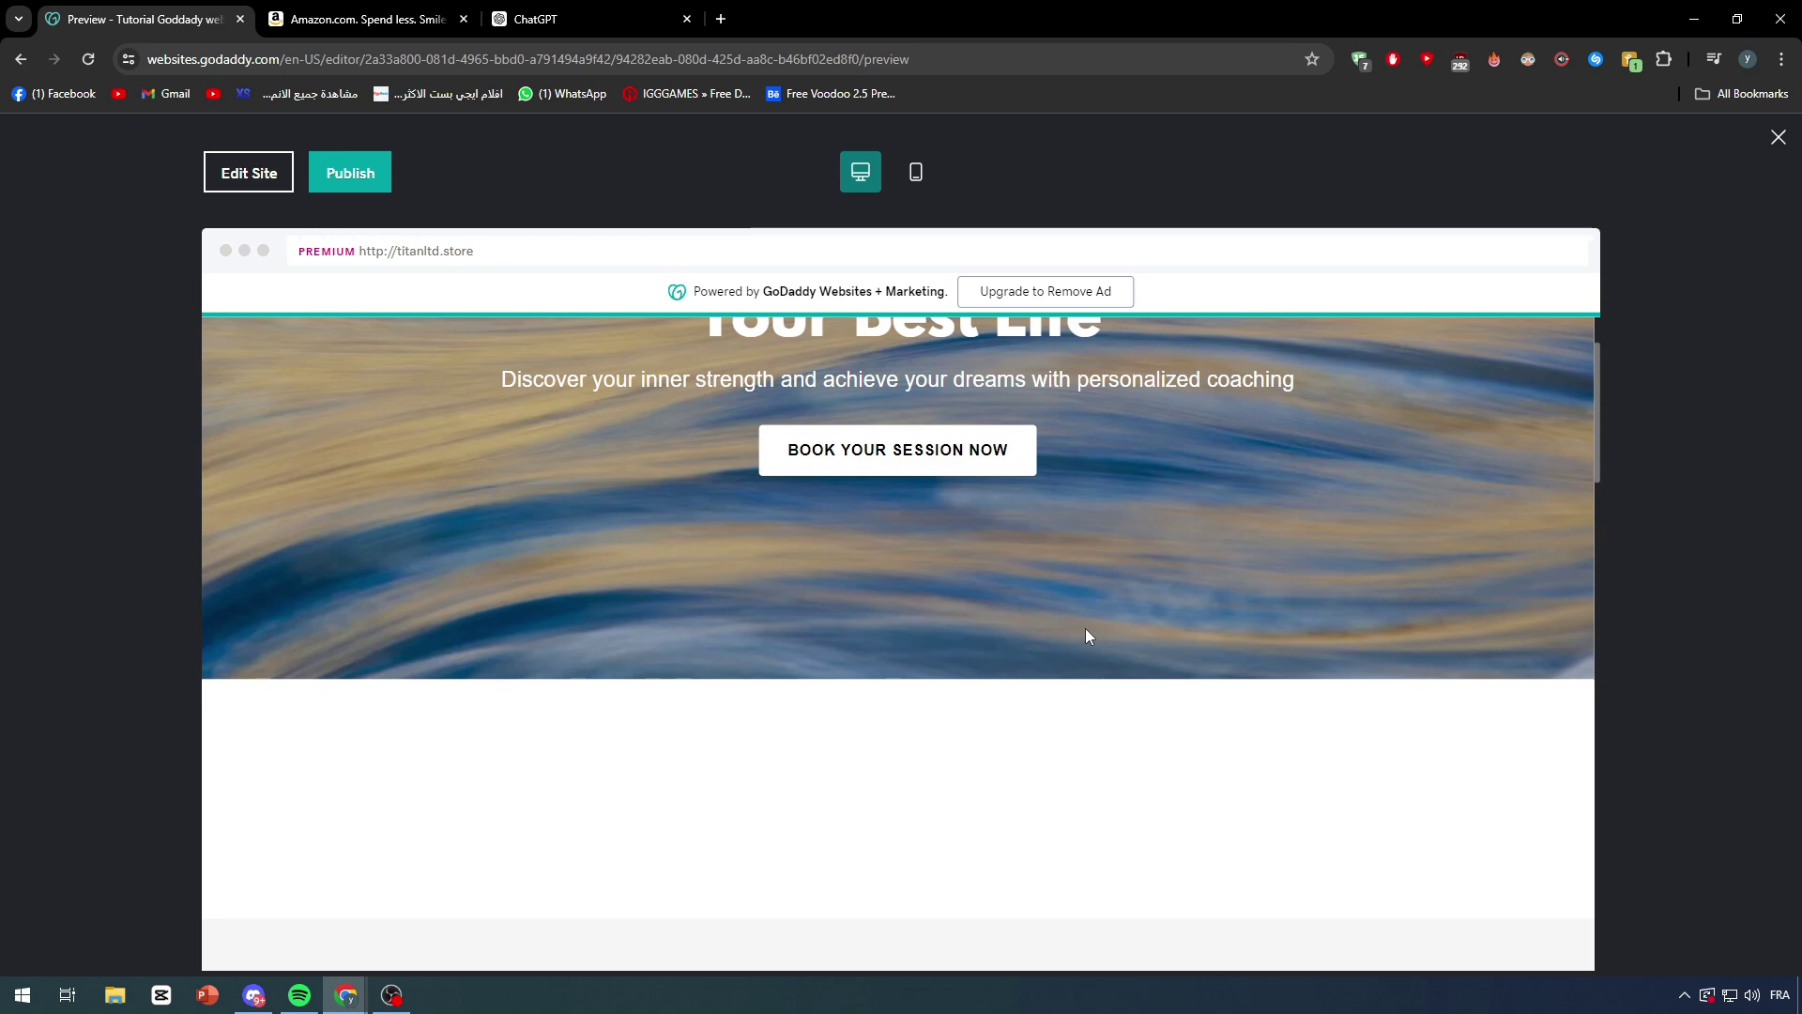
scroll(1010, 730, down, 2)
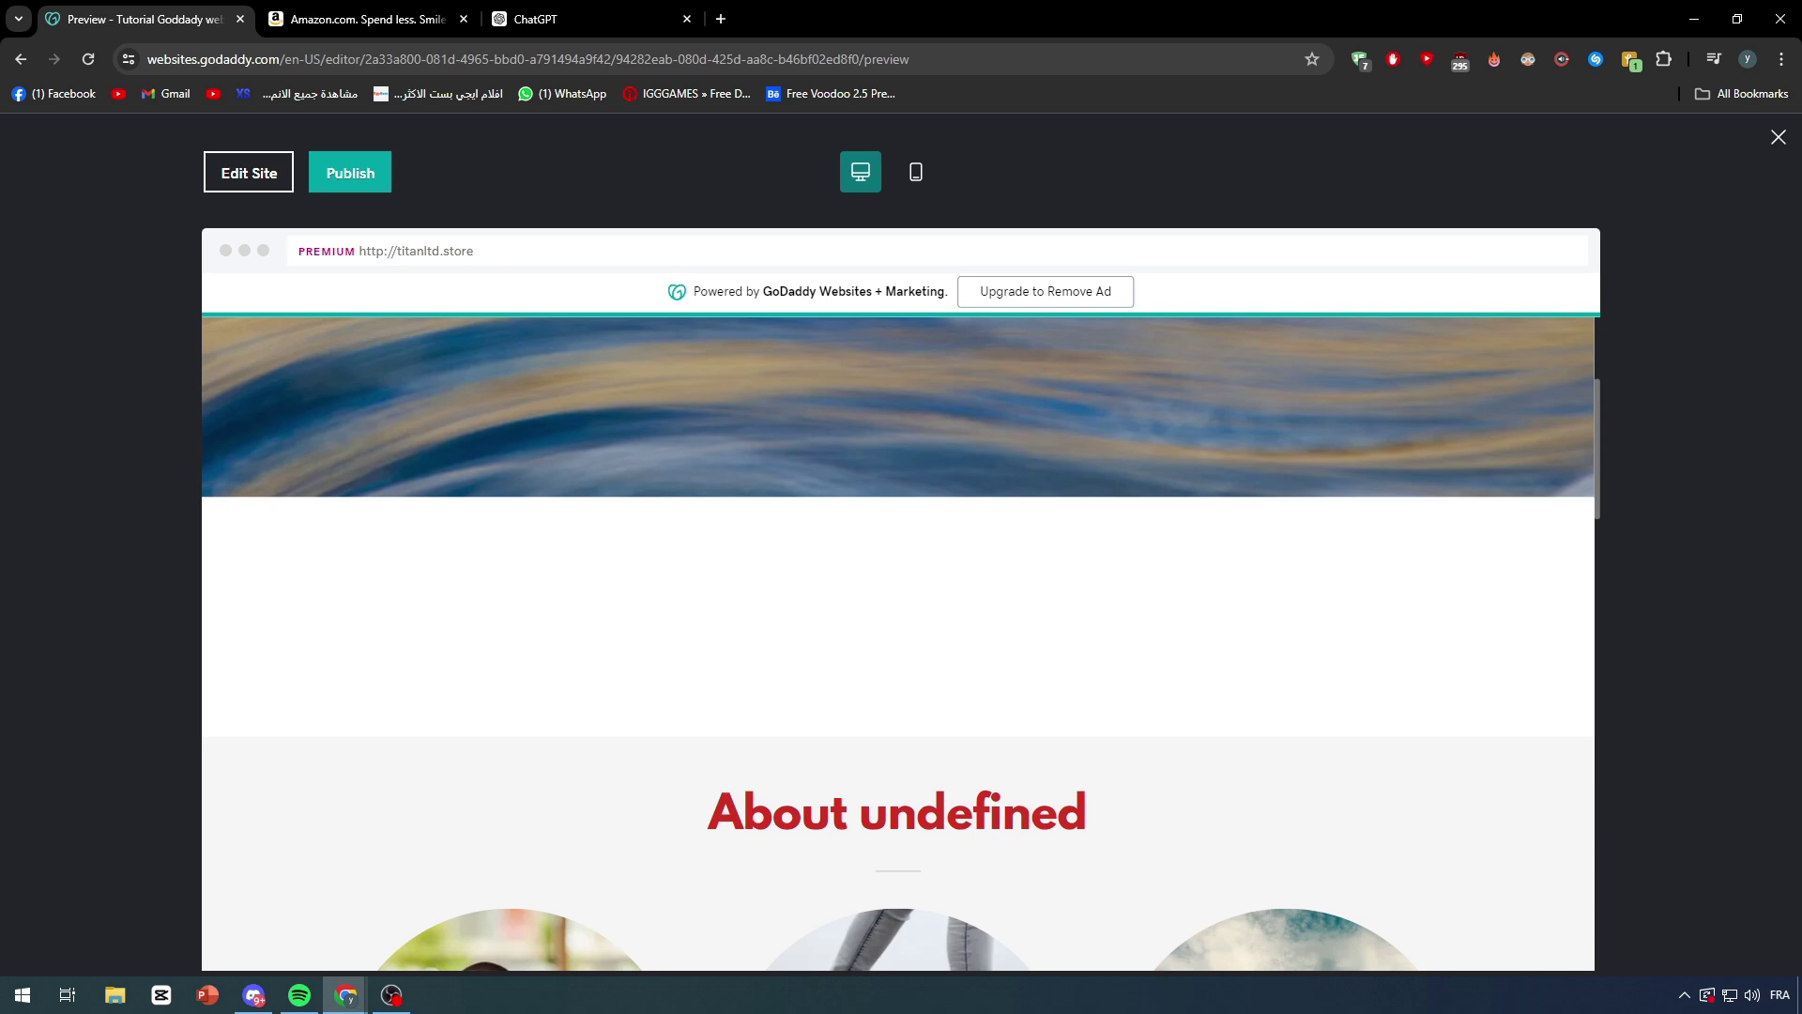
key(alt+Tab)
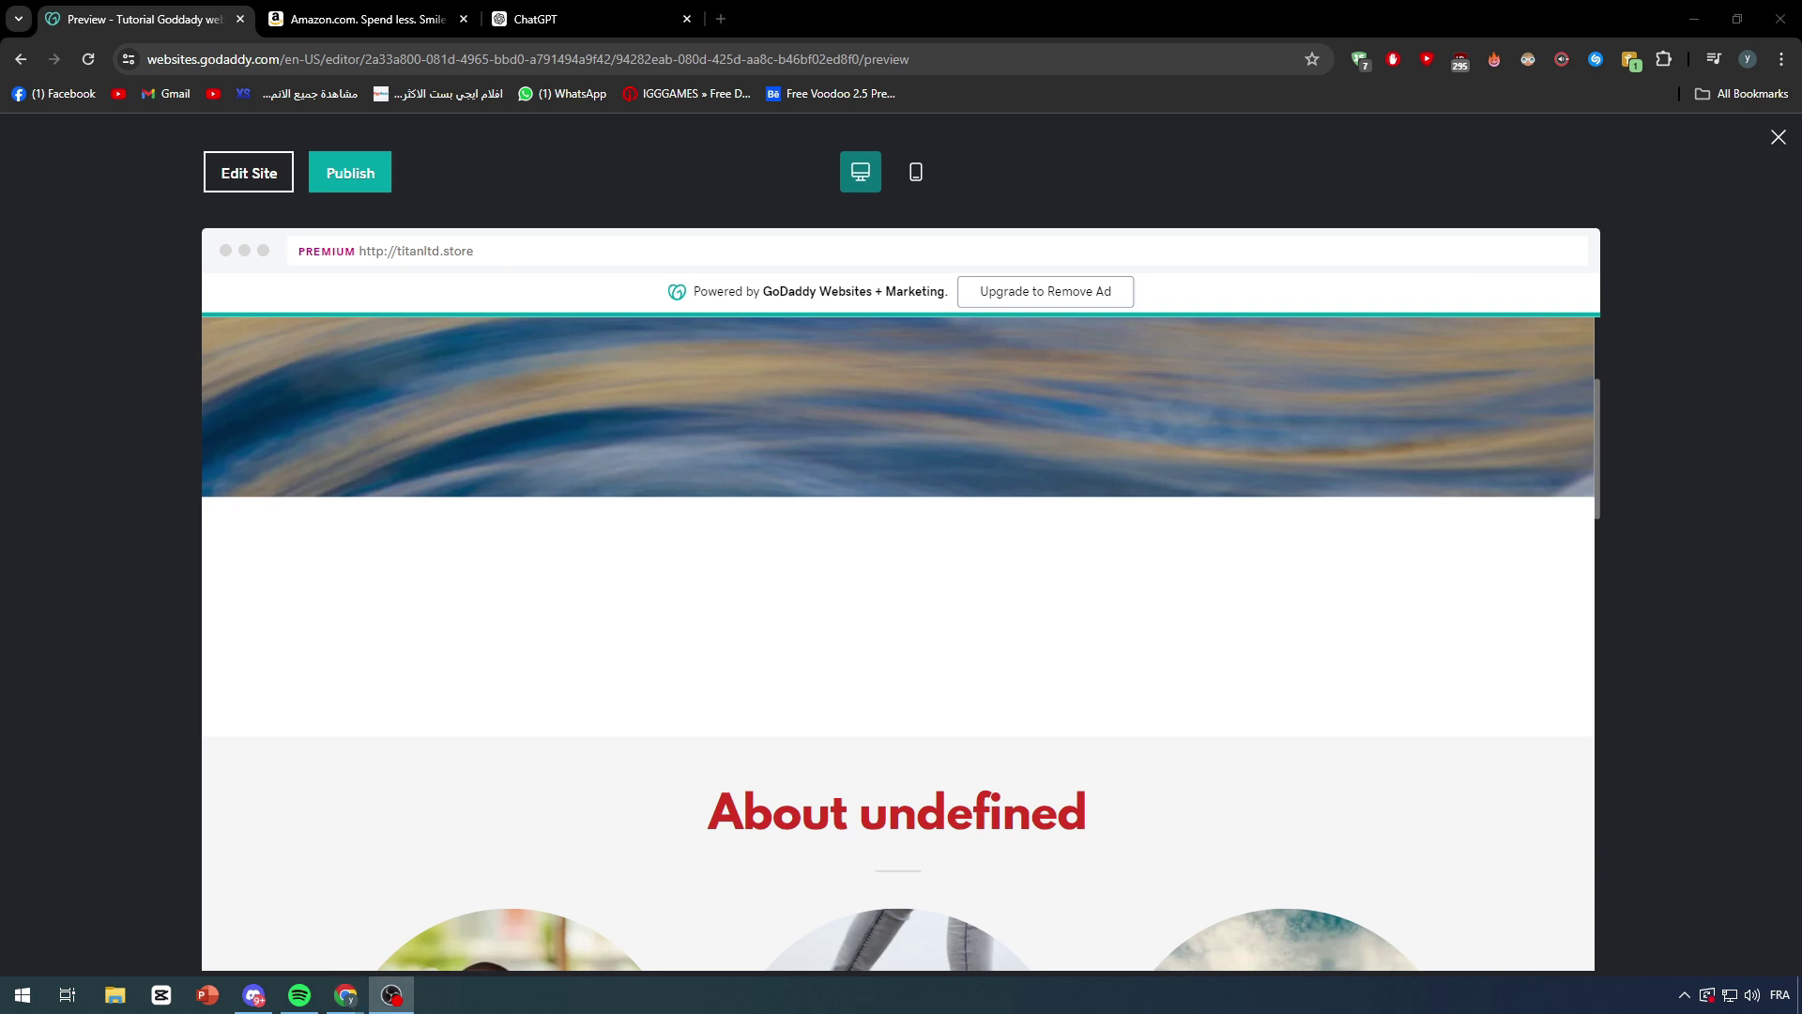
click(601, 19)
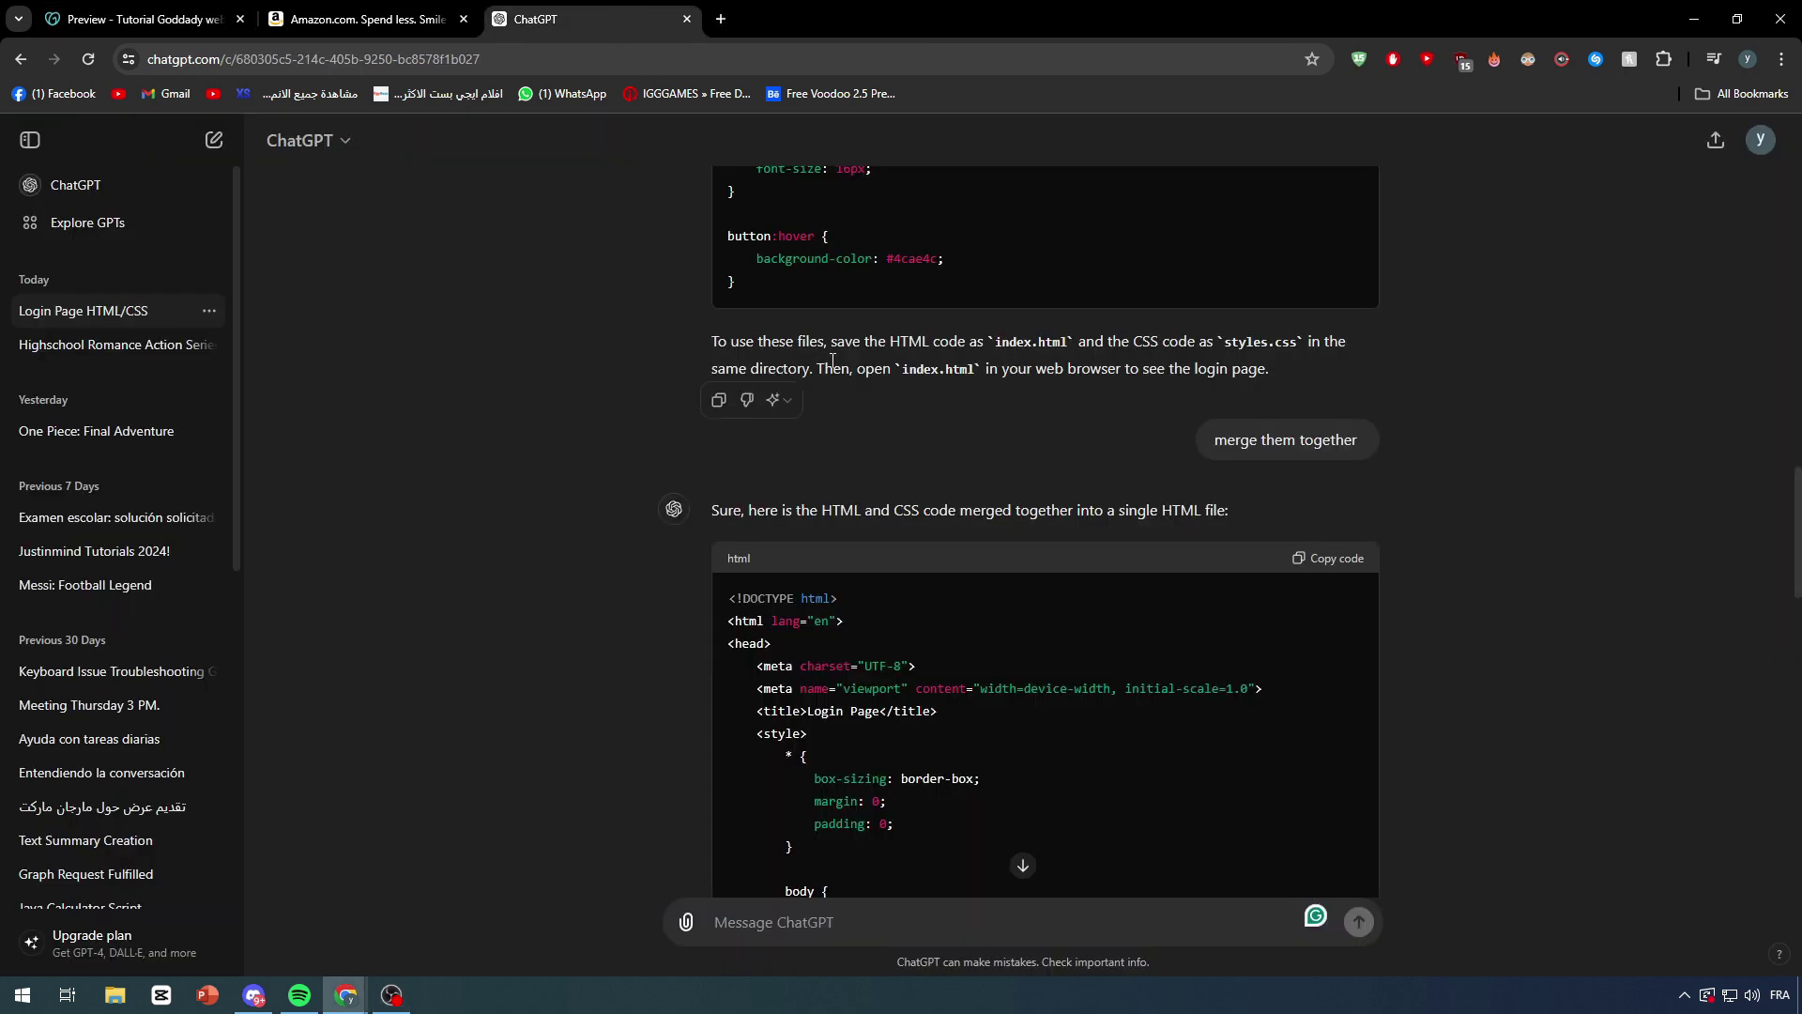
scroll(800, 414, down, 4)
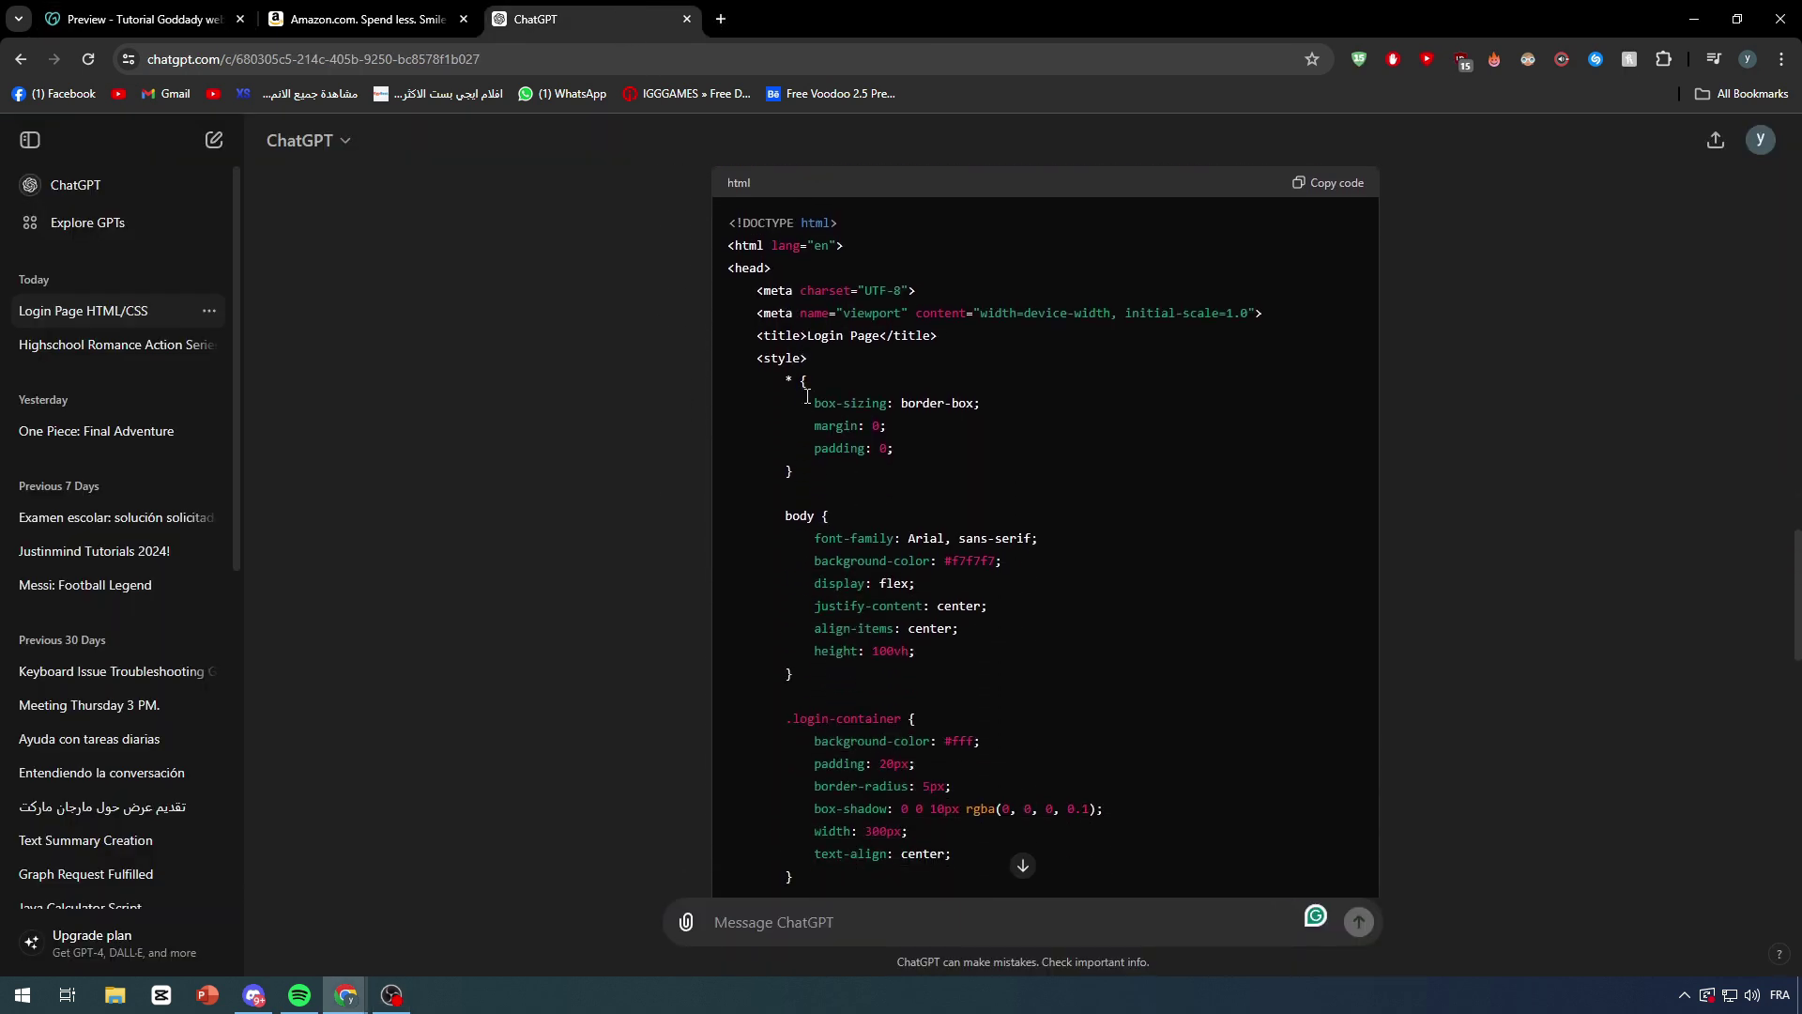
double_click(807, 396)
click(796, 324)
scroll(727, 325, up, 3)
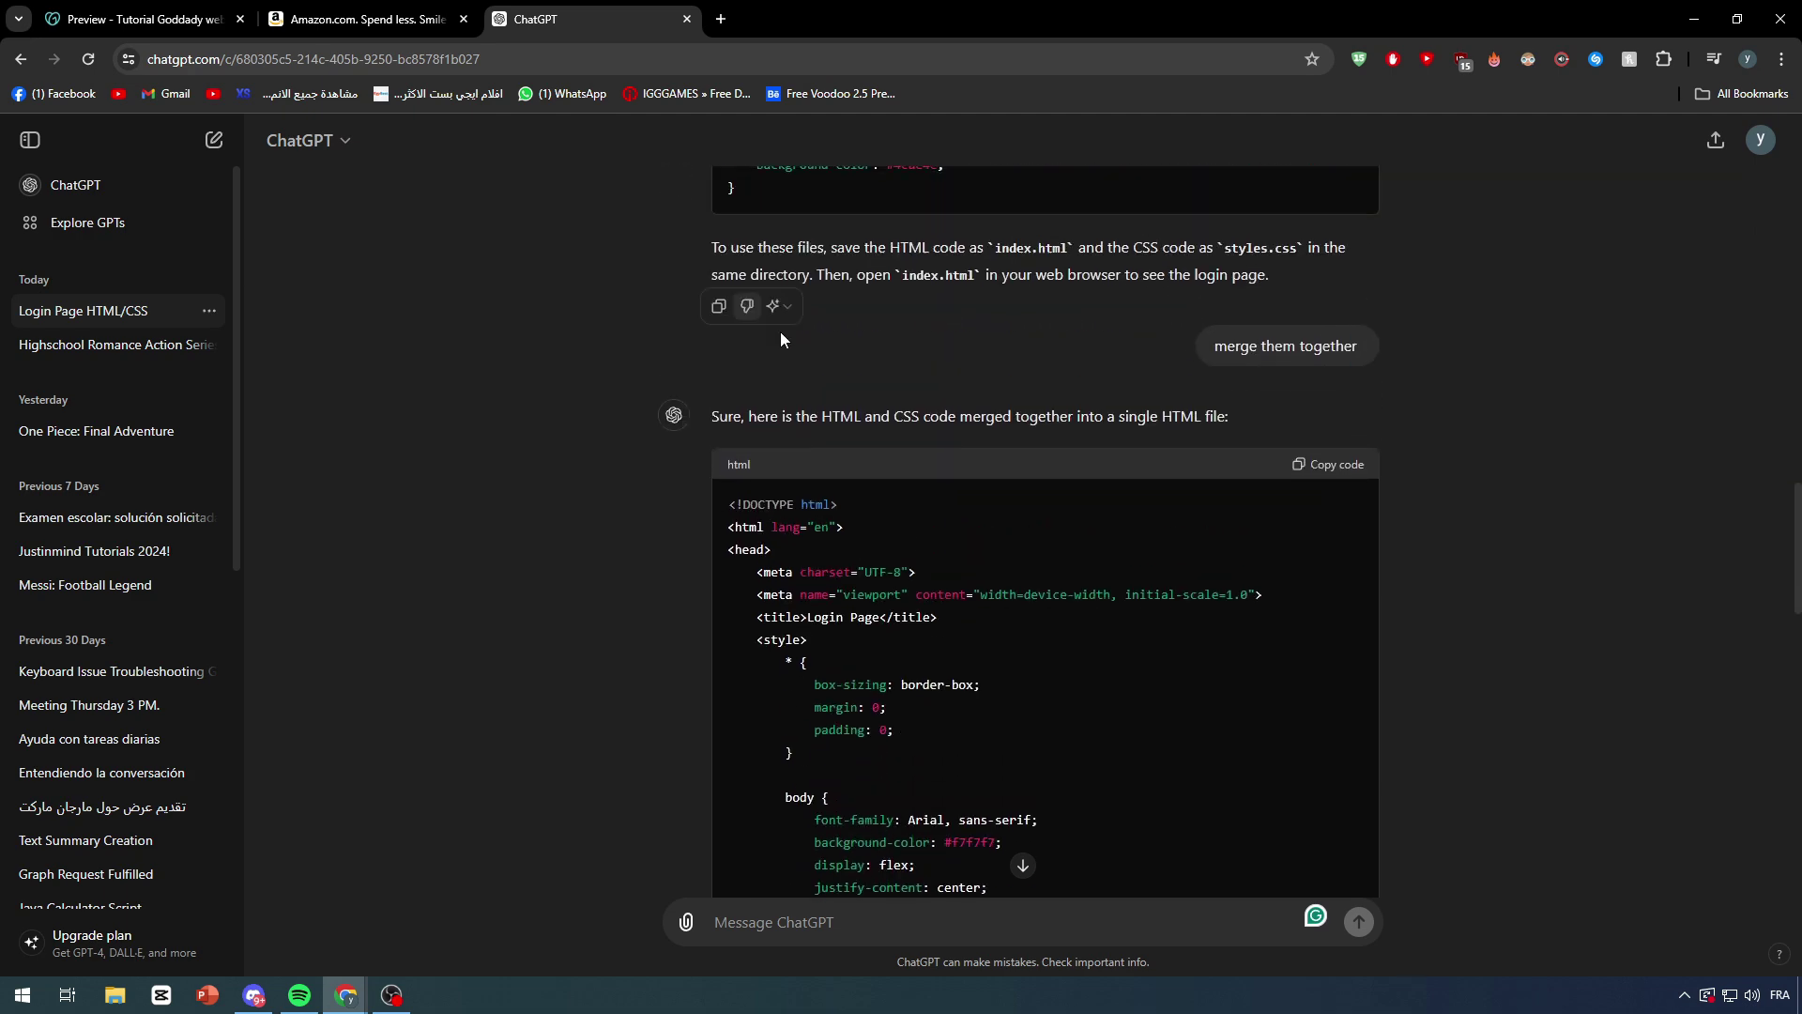
drag(845, 526, 728, 504)
click(801, 528)
scroll(801, 527, down, 5)
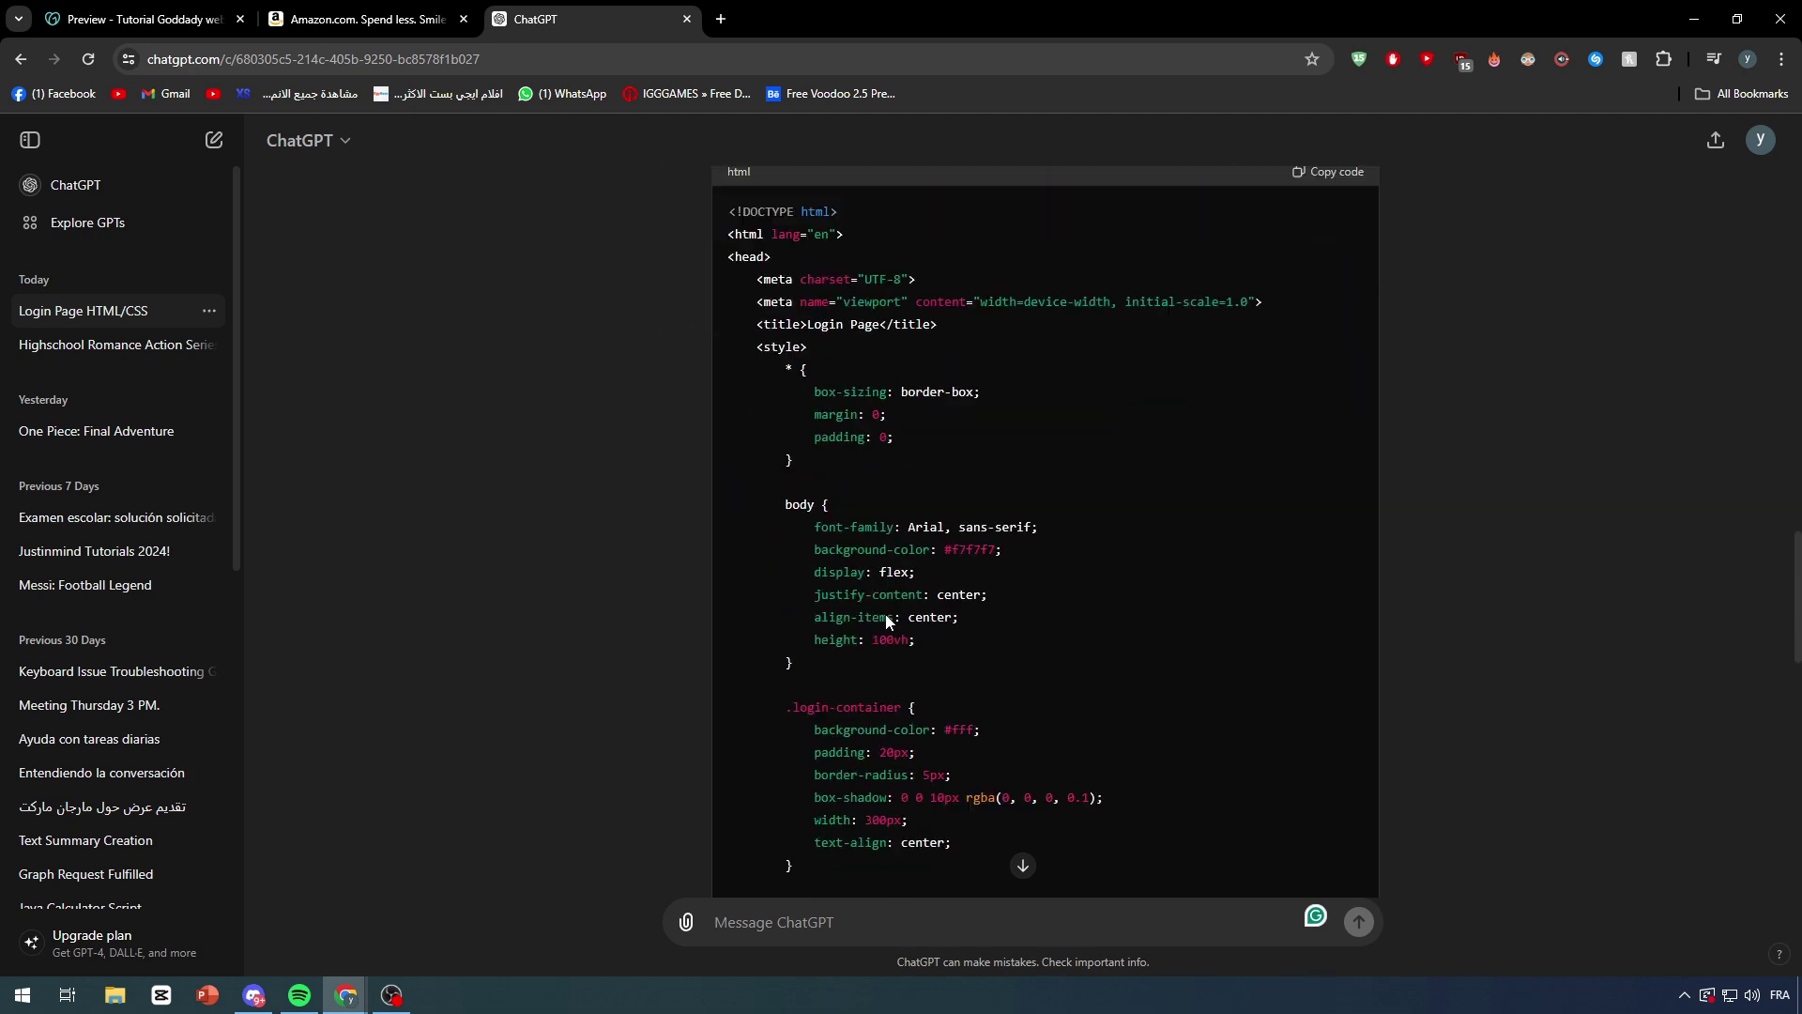
scroll(873, 580, up, 12)
scroll(866, 576, up, 15)
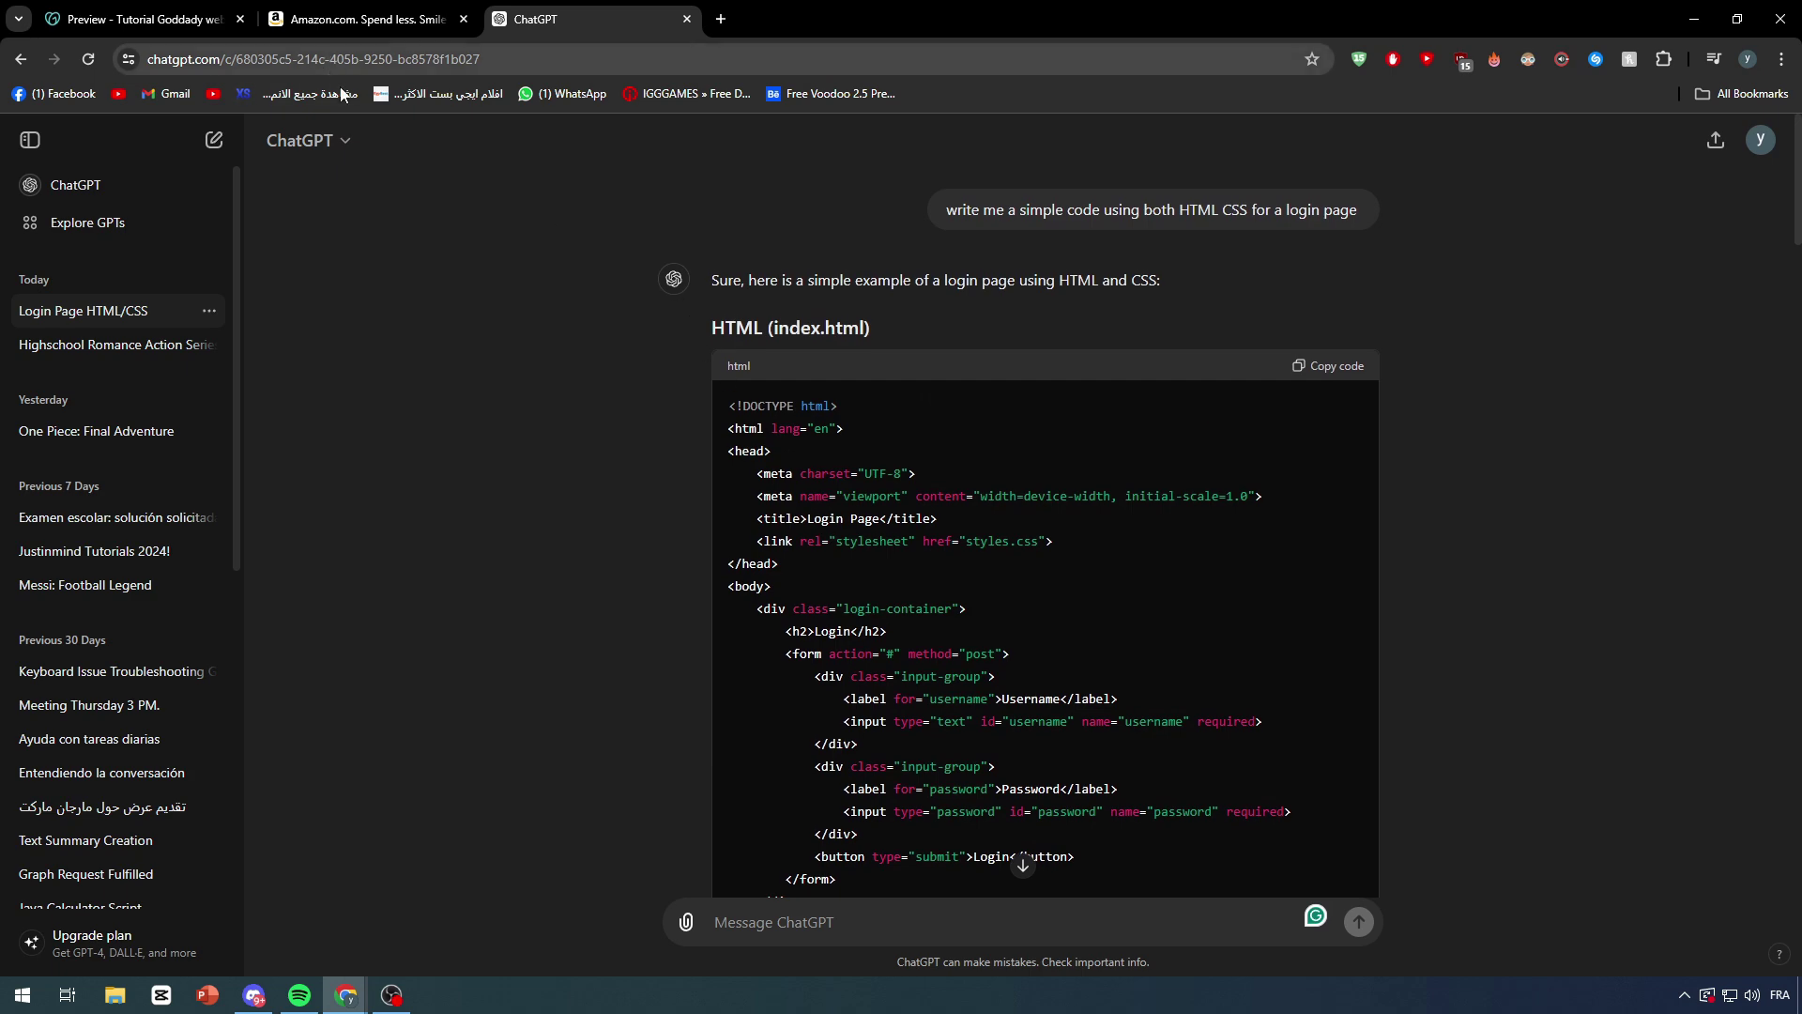
scroll(772, 452, down, 10)
scroll(772, 452, down, 10)
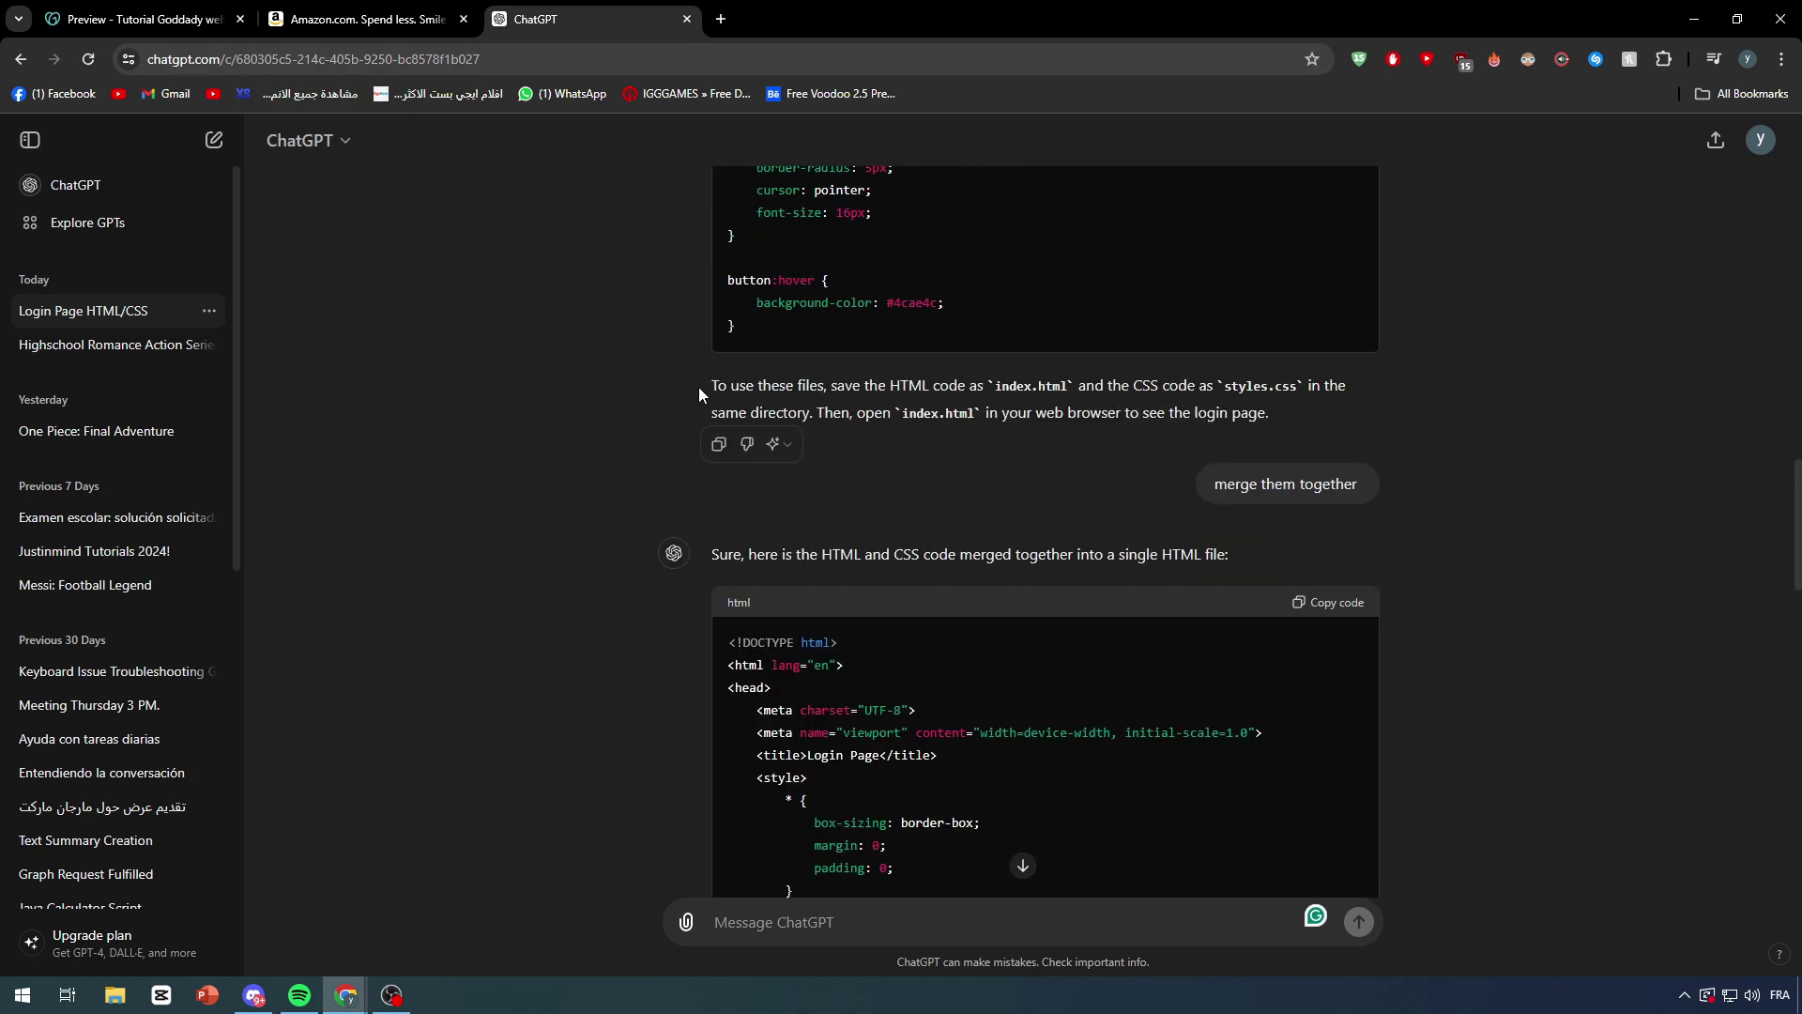
scroll(837, 572, down, 4)
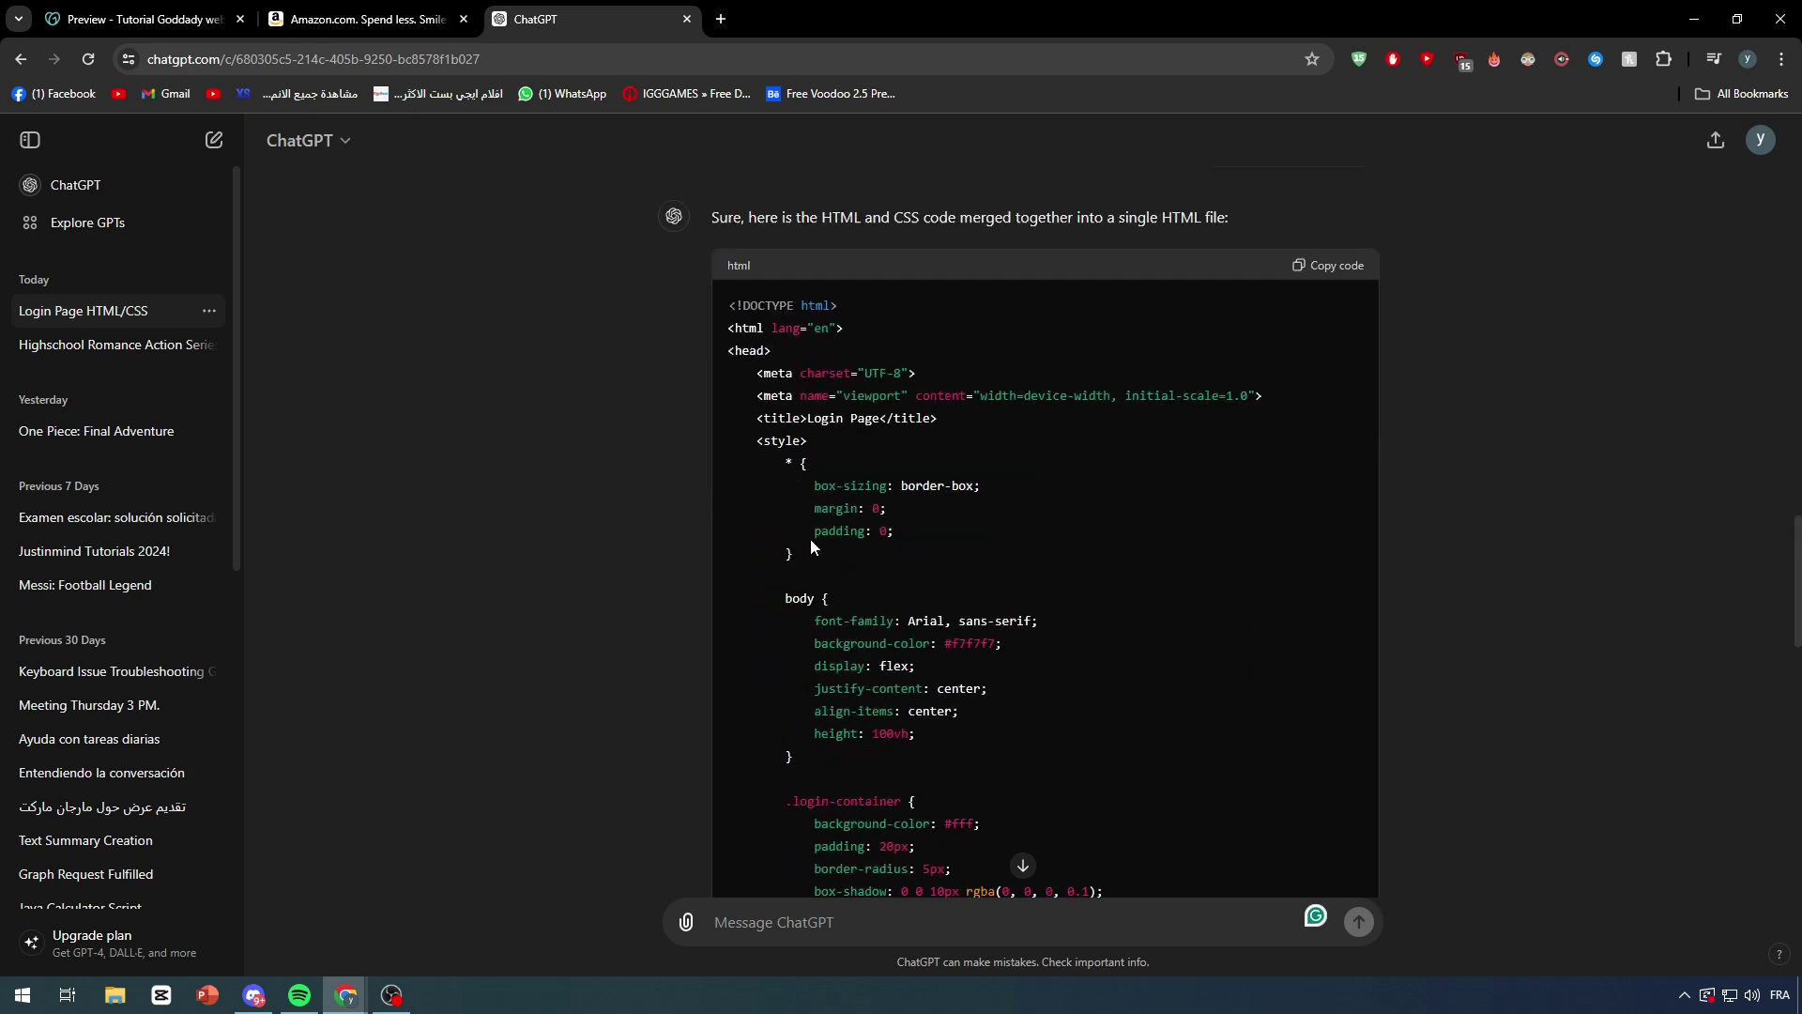
scroll(811, 544, up, 3)
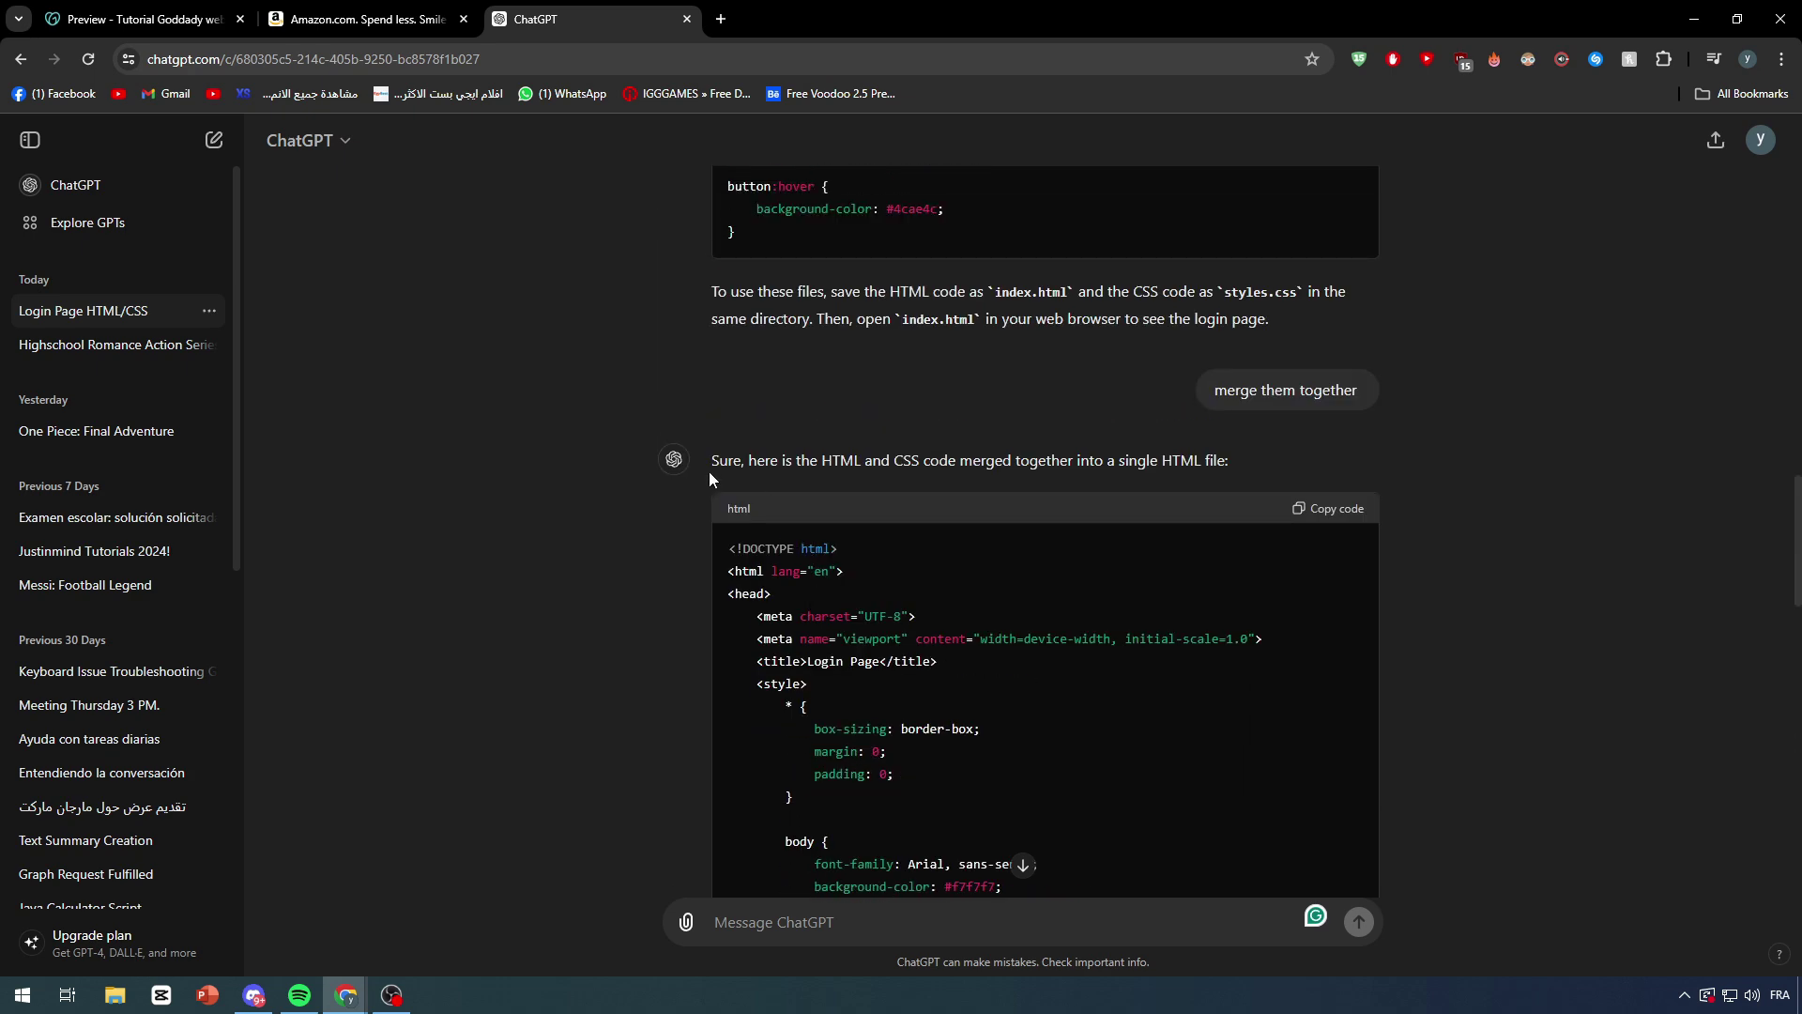
key(ctrl+1)
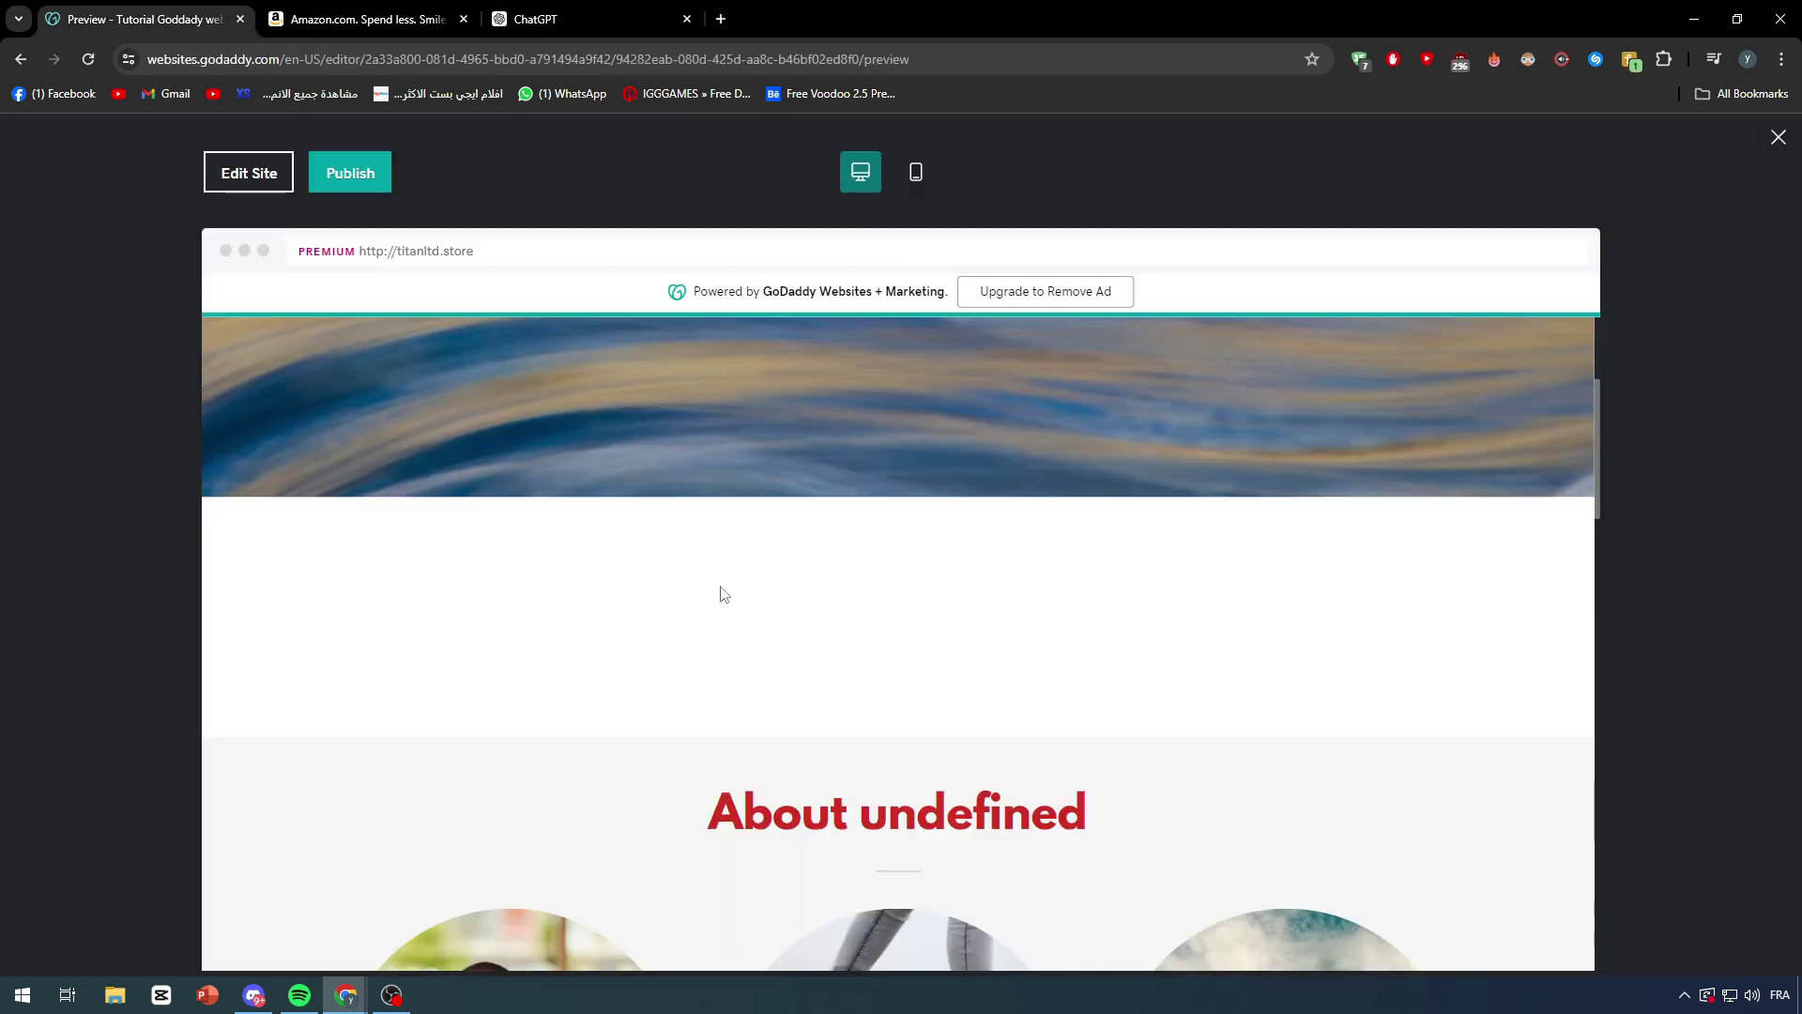